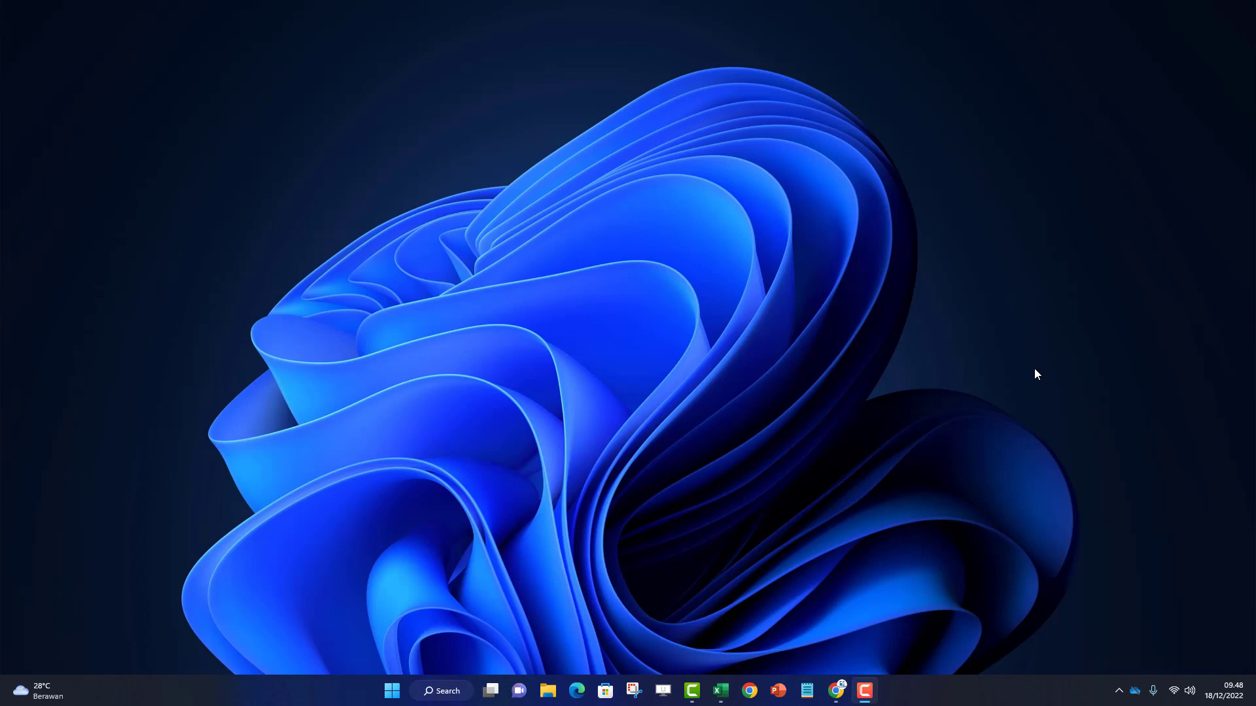
# - Open the INVENTORY BARCODE workbook from Excel's Recent list and reposition the FORMUTAMA dashboard window
pyautogui.click(720, 691)
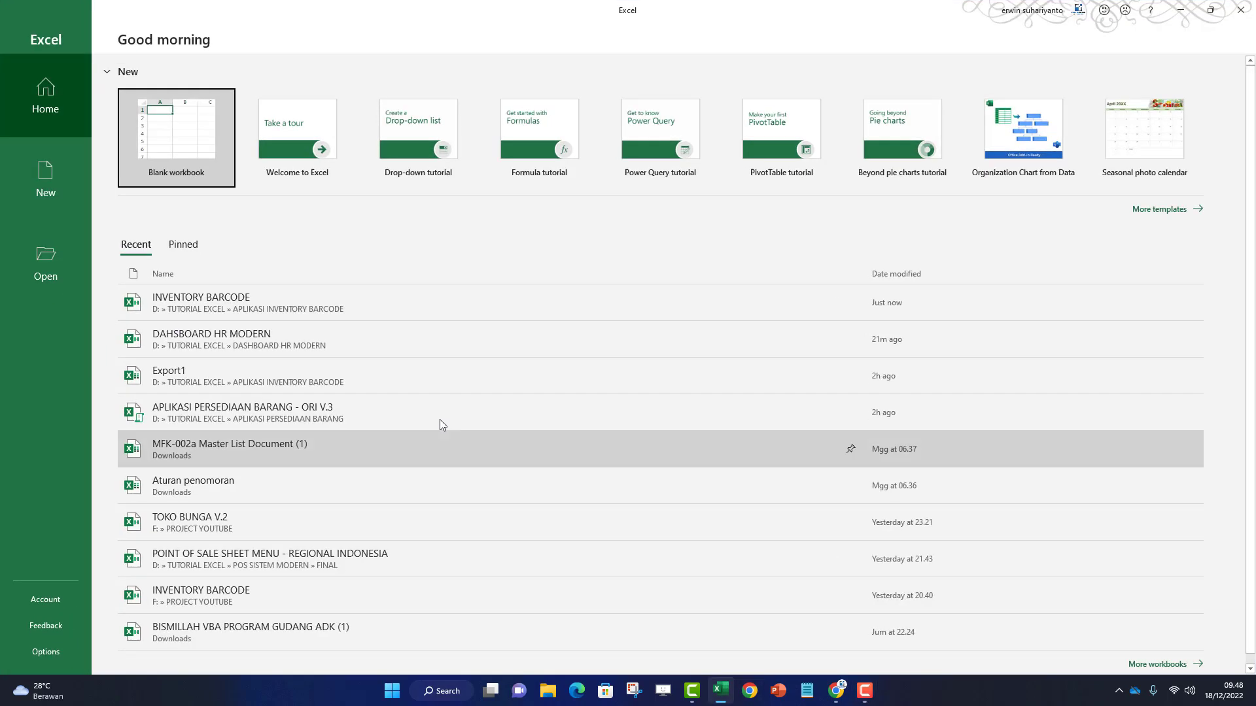
pyautogui.click(264, 300)
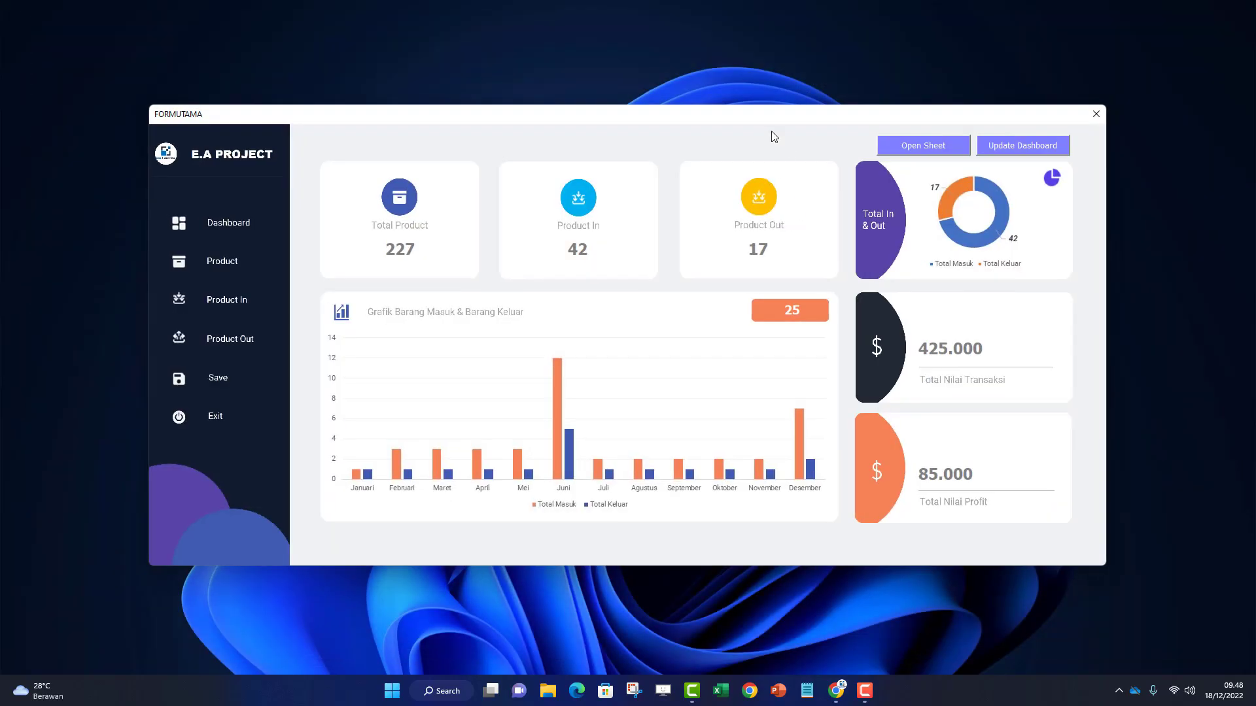
pyautogui.moveTo(769, 120); pyautogui.dragTo(762, 87)
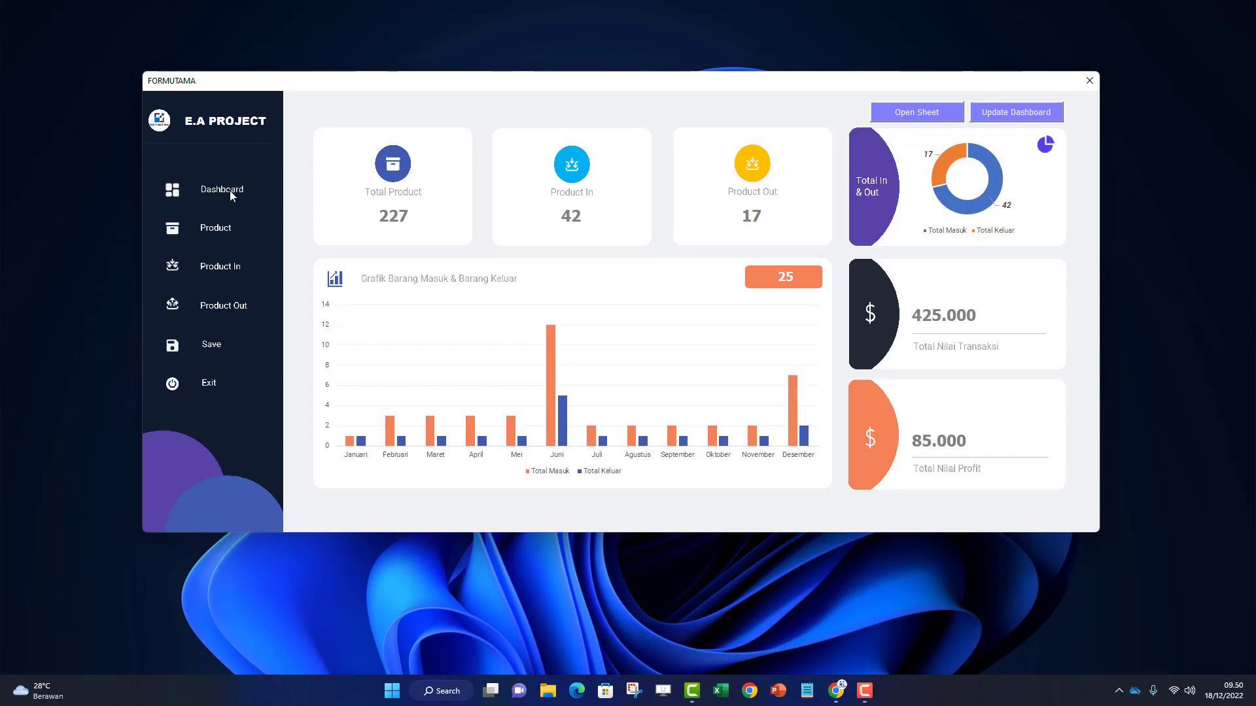
# - Show the Product list, filter by Order Status Yes, then No, then reset the filter
pyautogui.click(222, 233)
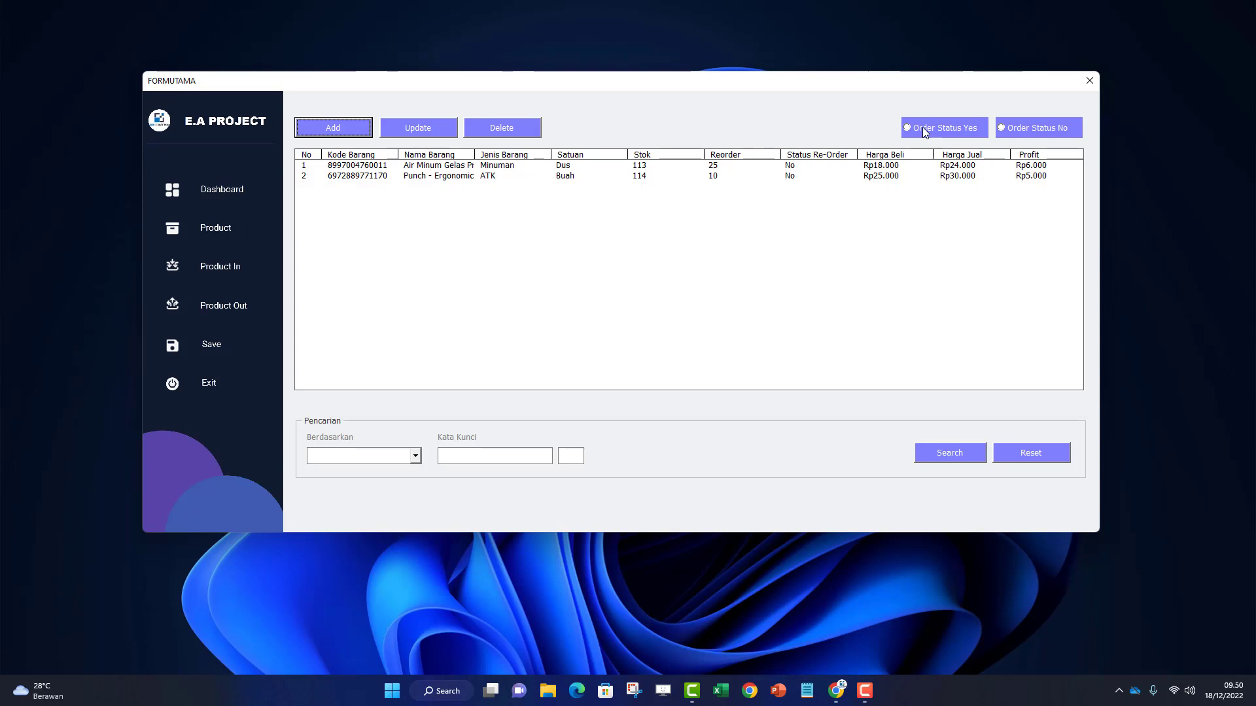
pyautogui.click(923, 128)
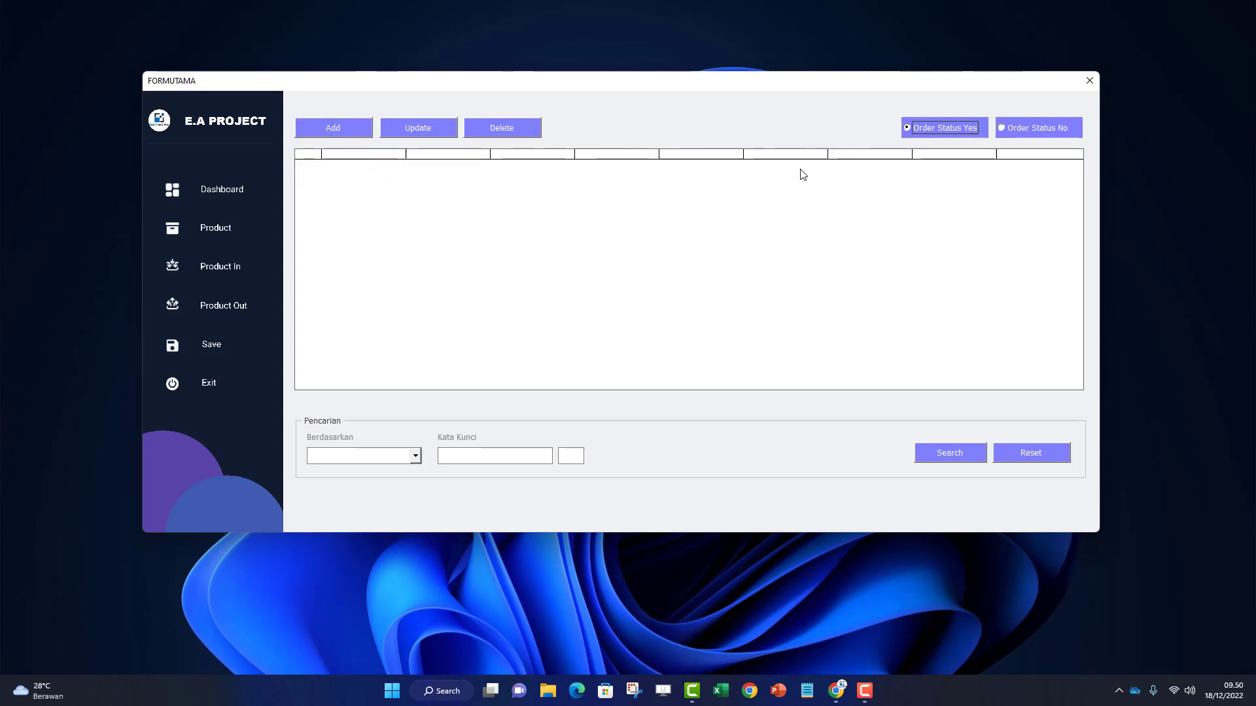
pyautogui.click(1035, 122)
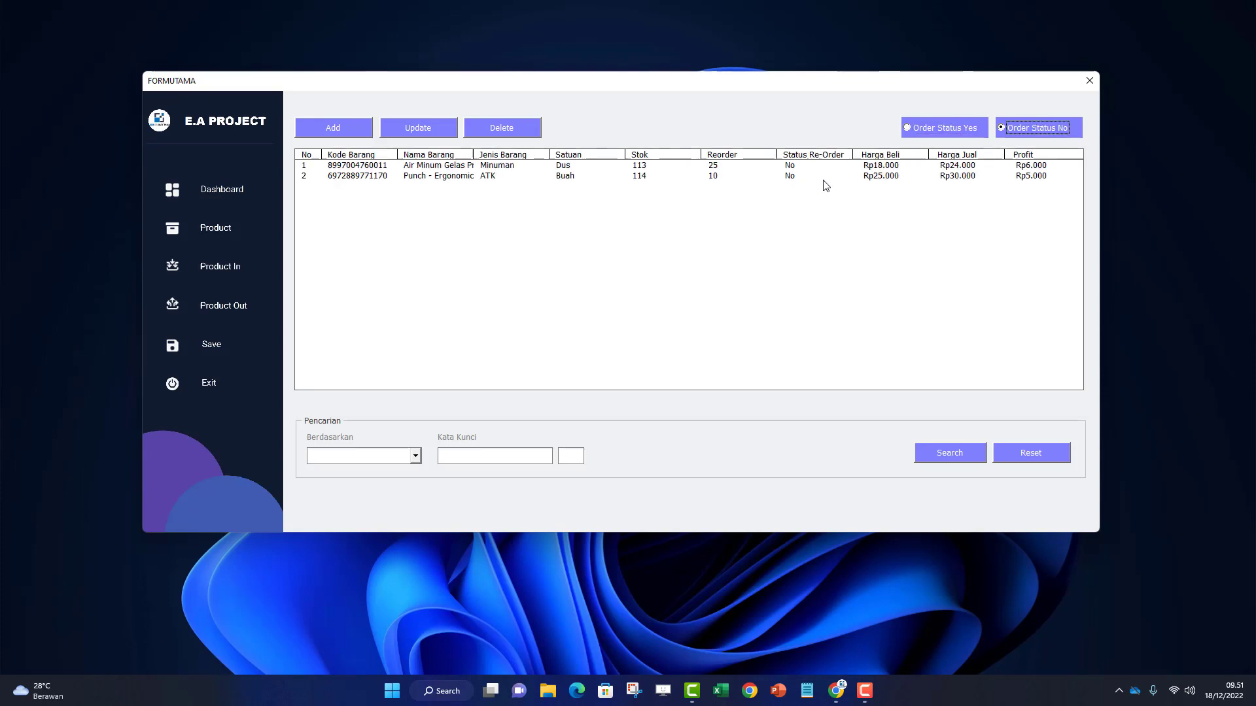
pyautogui.click(1029, 454)
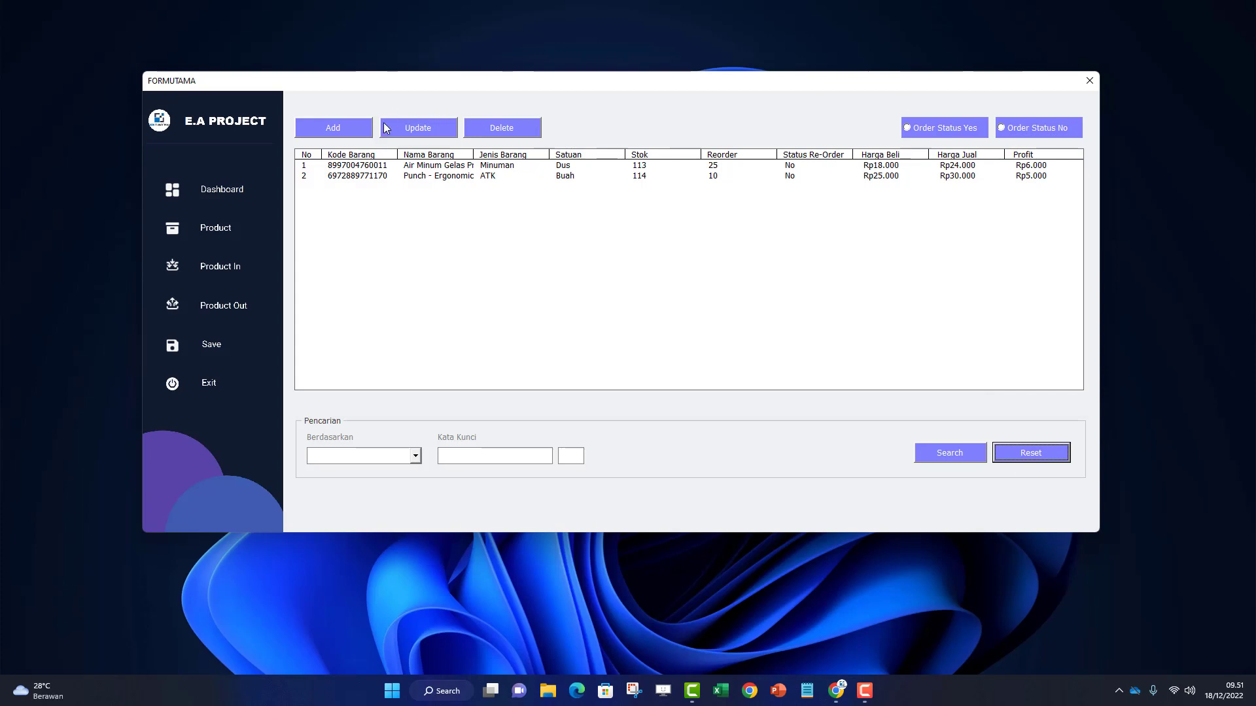
pyautogui.click(349, 127)
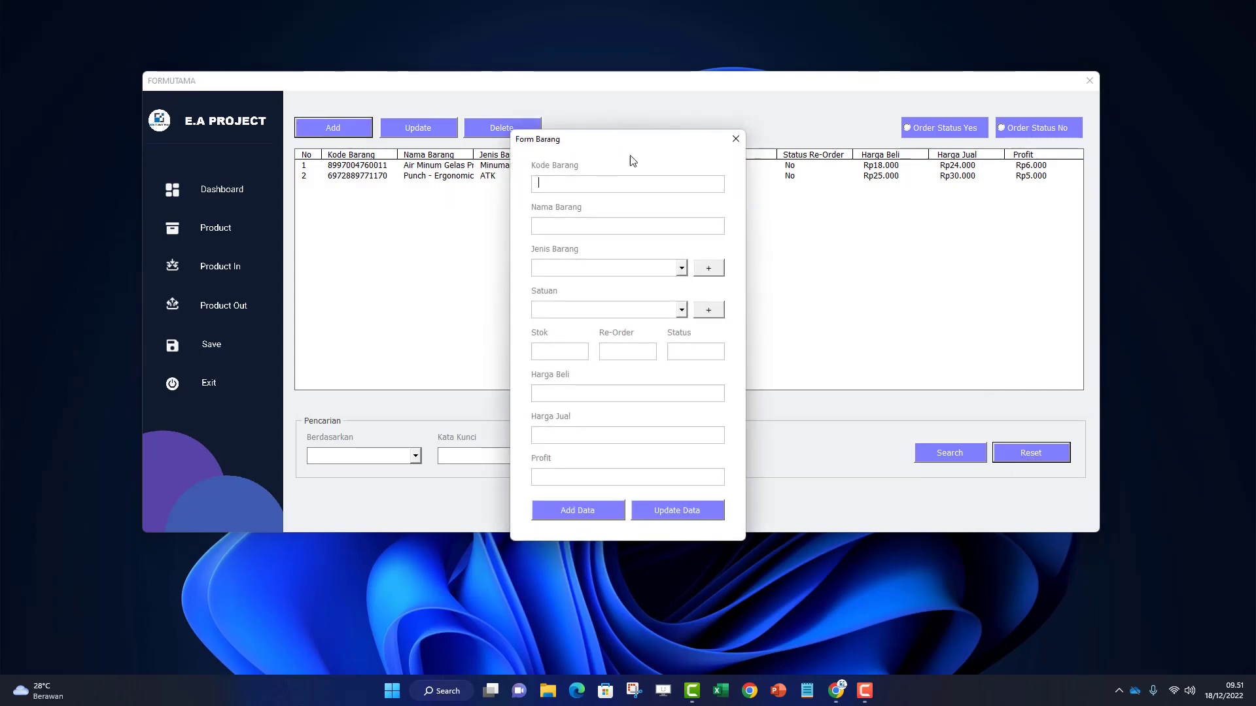
pyautogui.moveTo(613, 148); pyautogui.dragTo(683, 117)
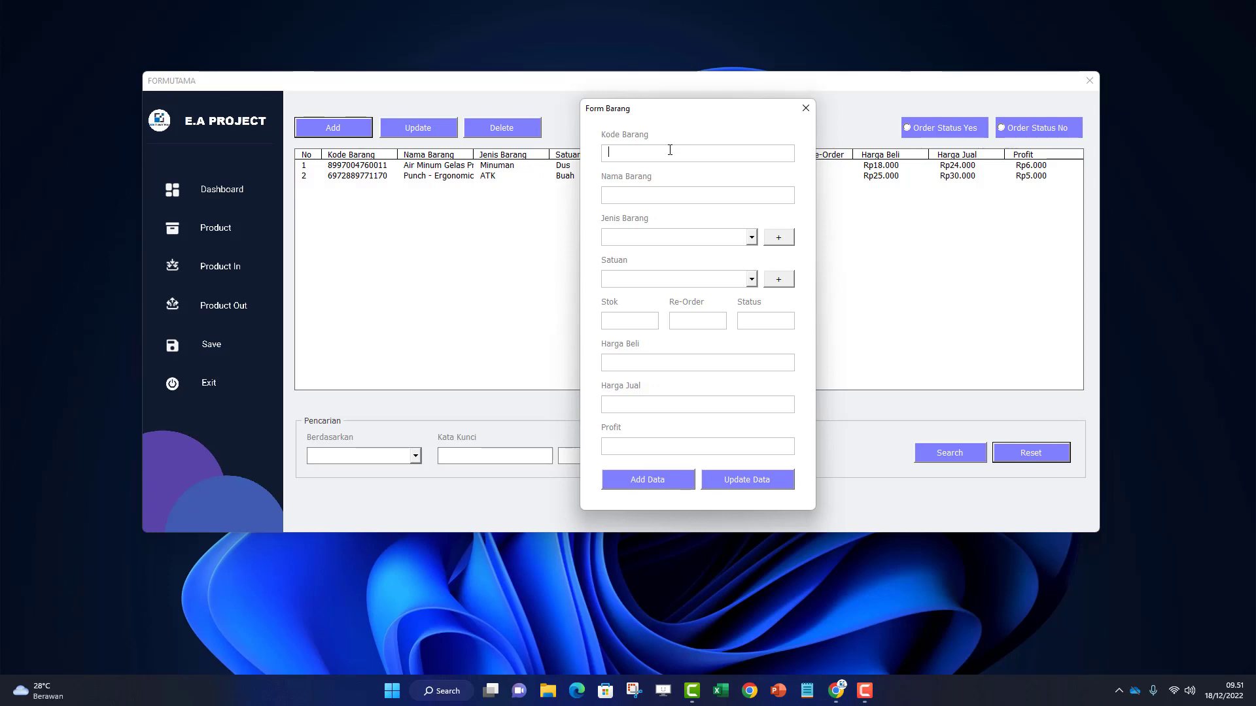
pyautogui.write('089686732030')
pyautogui.press('Return')
pyautogui.write('tato Lite')
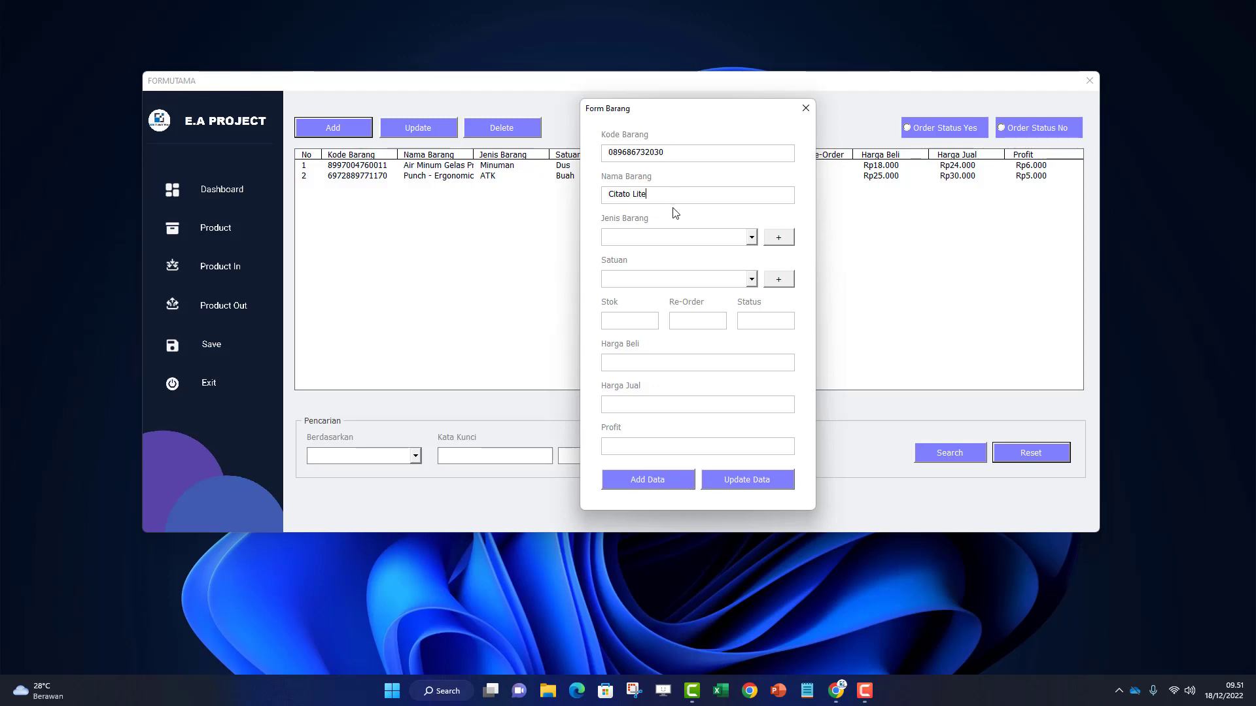
# - Add Makanan as a new product category in the Jenis Barang list
pyautogui.click(752, 238)
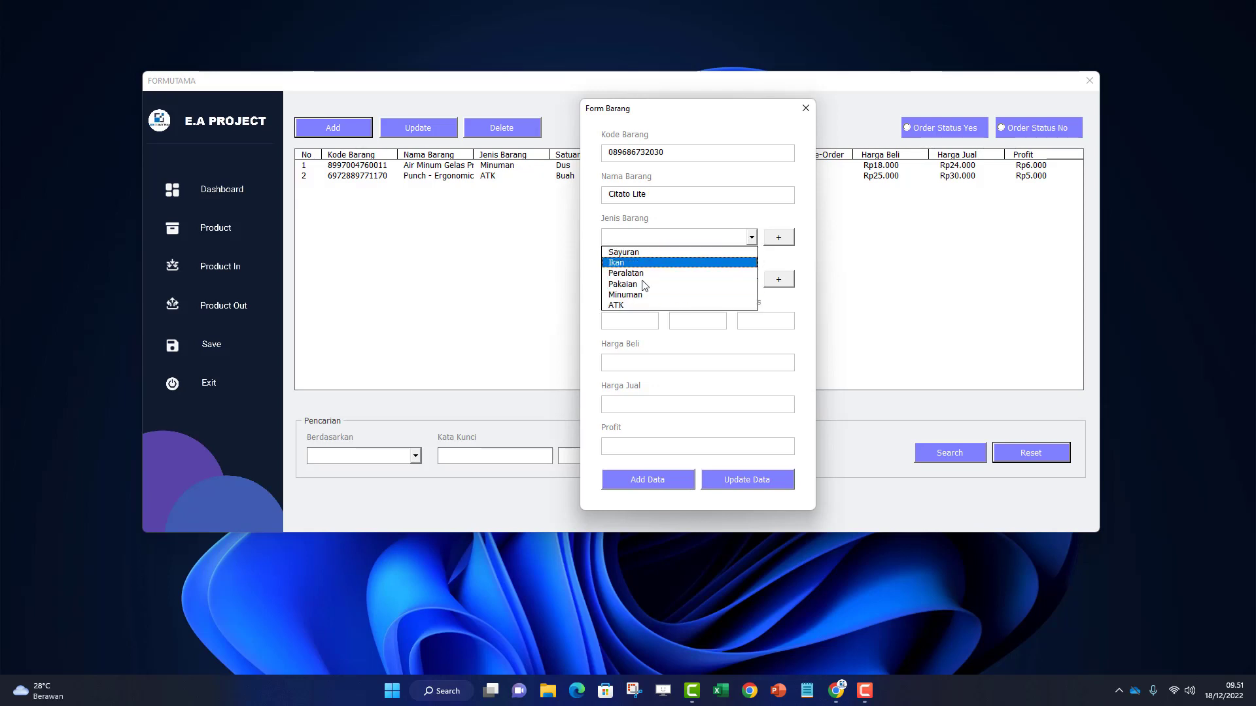
pyautogui.click(782, 238)
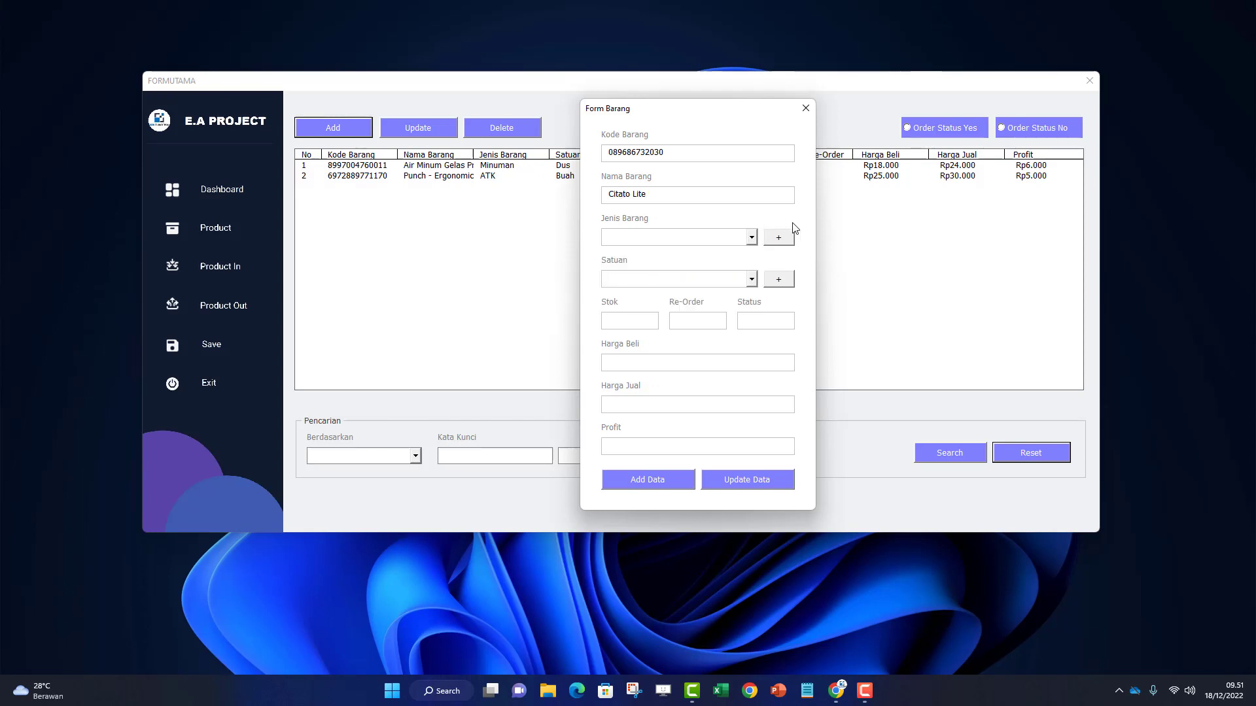
pyautogui.click(782, 238)
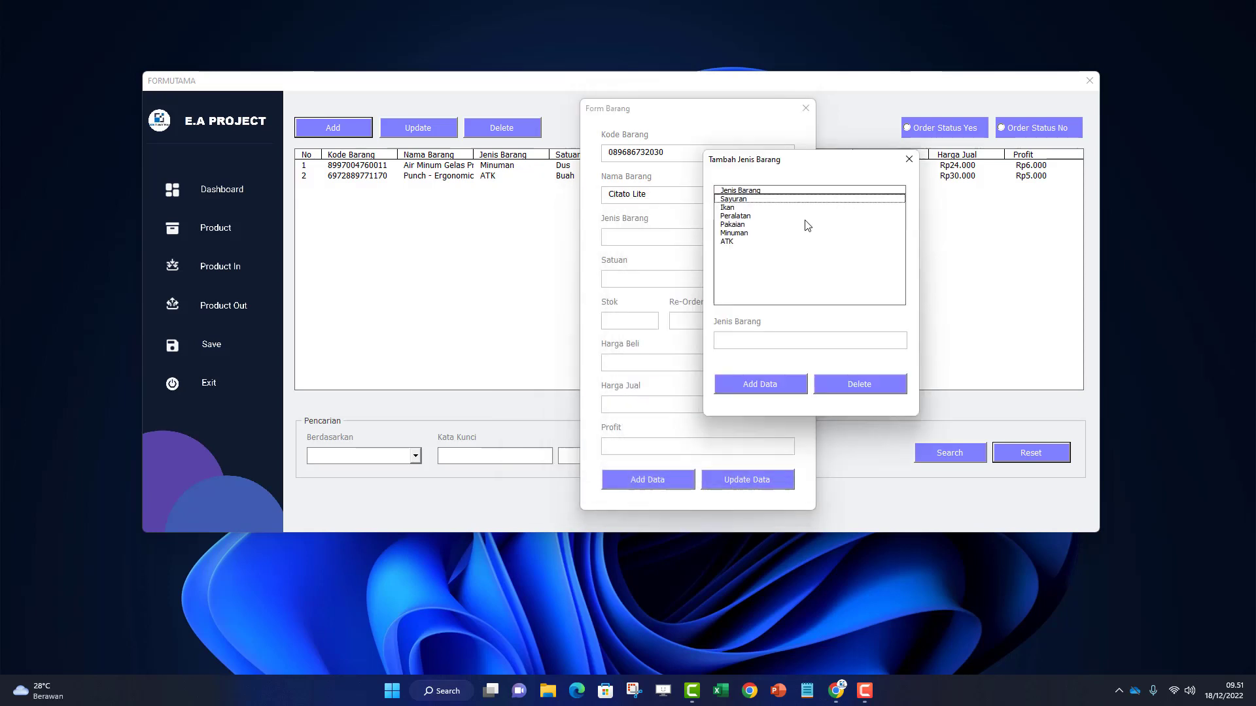
pyautogui.click(770, 340)
pyautogui.write('makana')
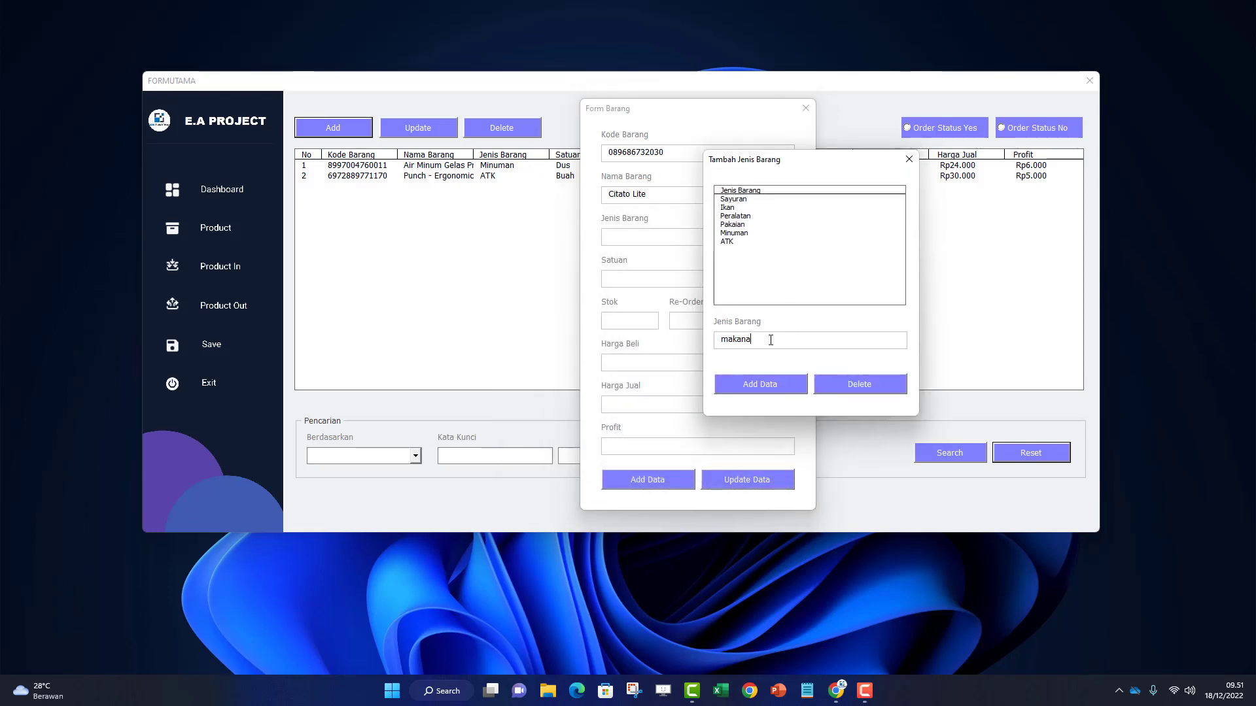
pyautogui.write('n')
pyautogui.press('BackSpace')
pyautogui.press('BackSpace')
pyautogui.press('BackSpace')
pyautogui.press('BackSpace')
pyautogui.press('BackSpace')
pyautogui.press('BackSpace')
pyautogui.press('BackSpace')
pyautogui.write('Makanan')
pyautogui.click(768, 386)
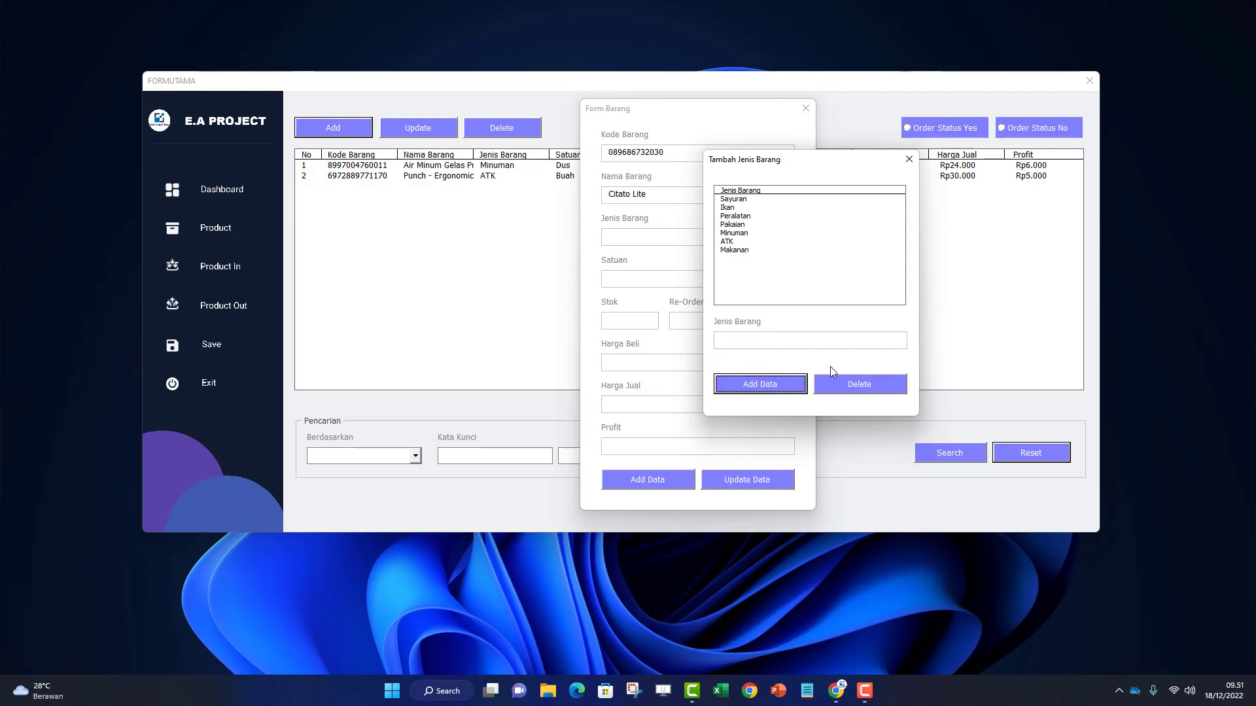
pyautogui.click(908, 159)
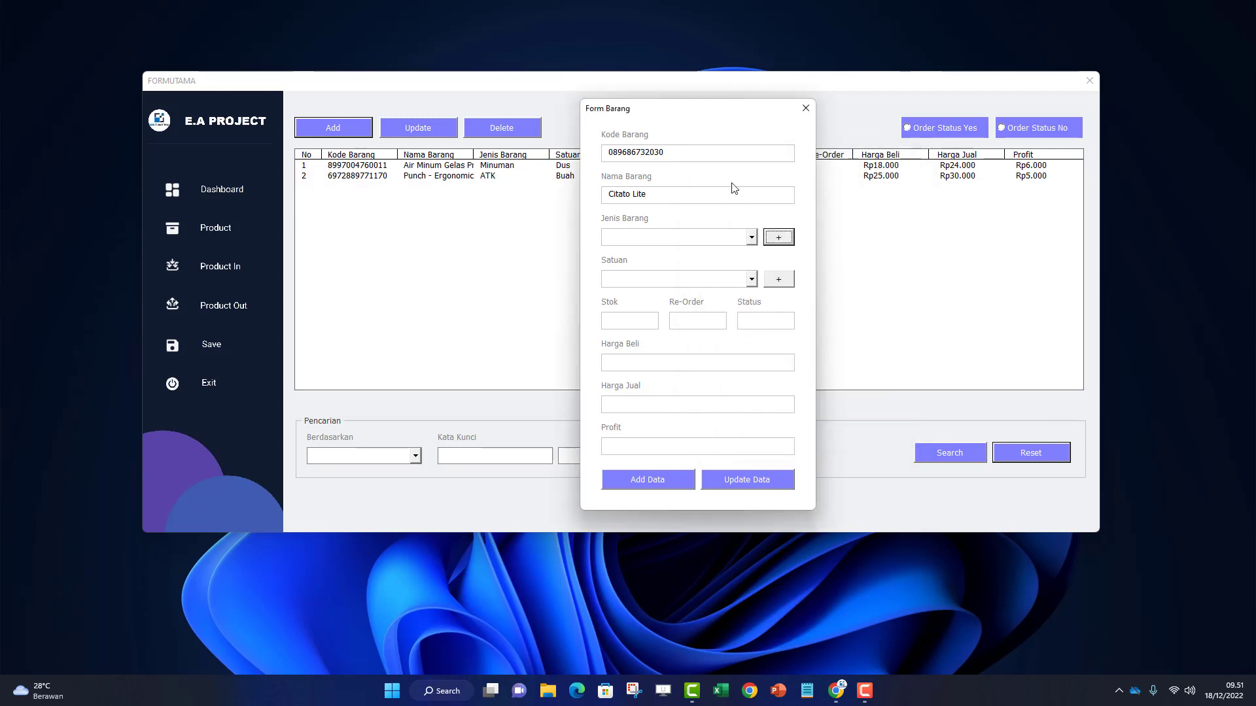
# - Set Citato Lite's category to Makanan and its unit to Kotak
pyautogui.click(750, 237)
pyautogui.click(706, 321)
pyautogui.click(750, 279)
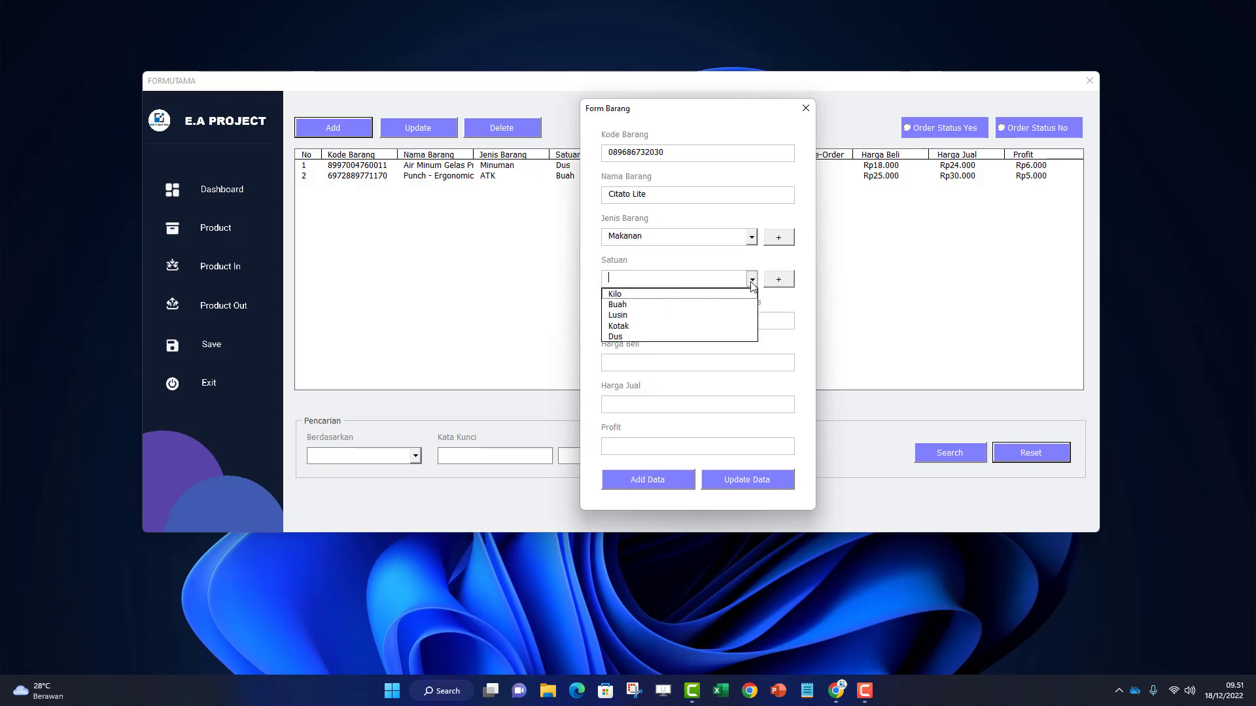
pyautogui.click(637, 305)
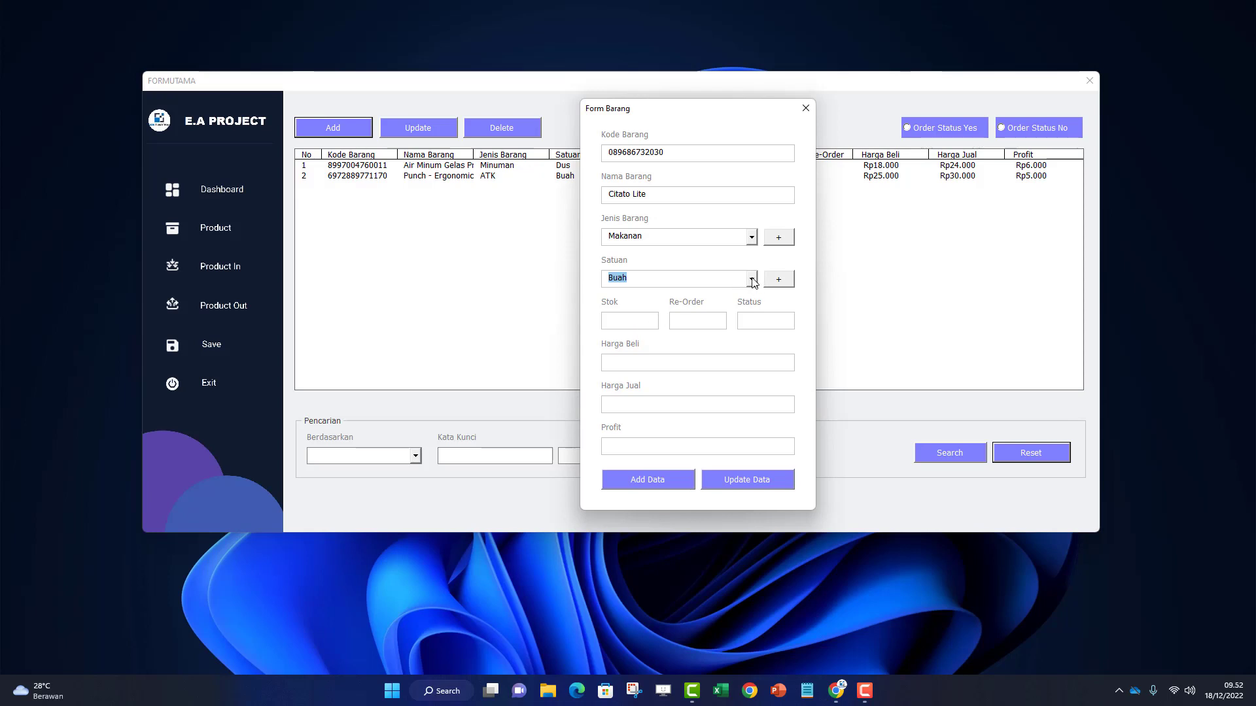
pyautogui.click(778, 279)
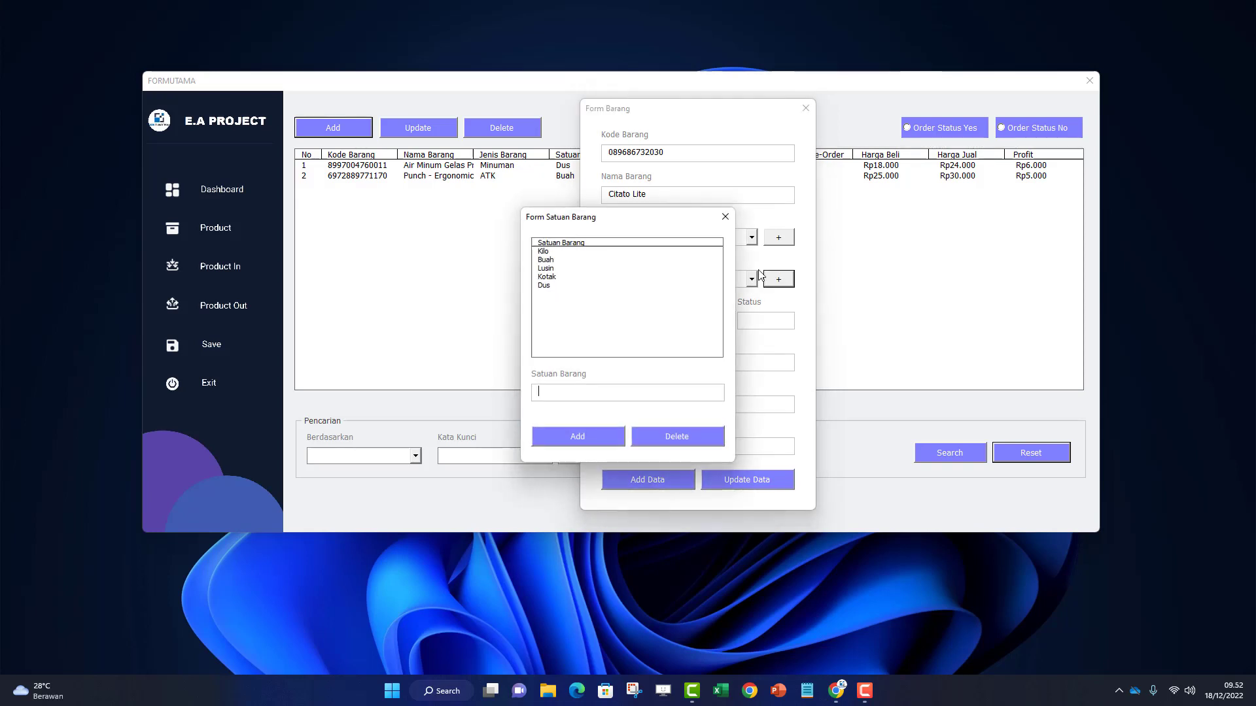
pyautogui.click(725, 217)
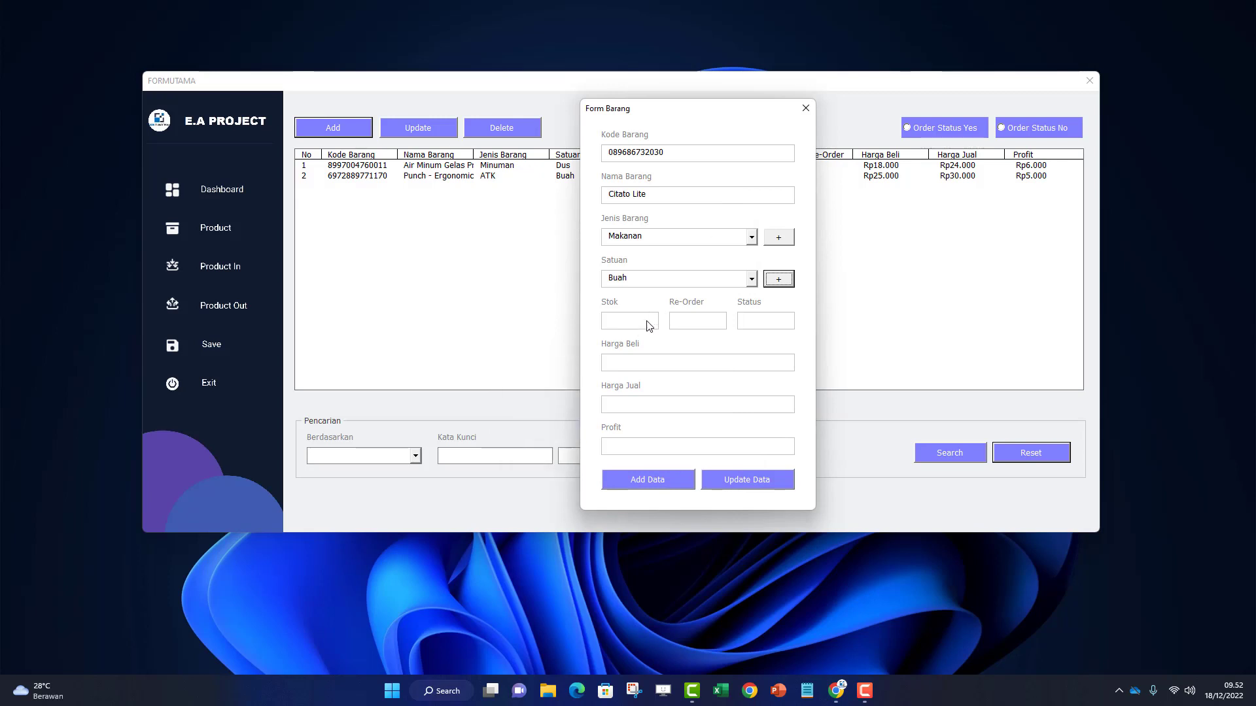
pyautogui.click(695, 320)
pyautogui.click(752, 279)
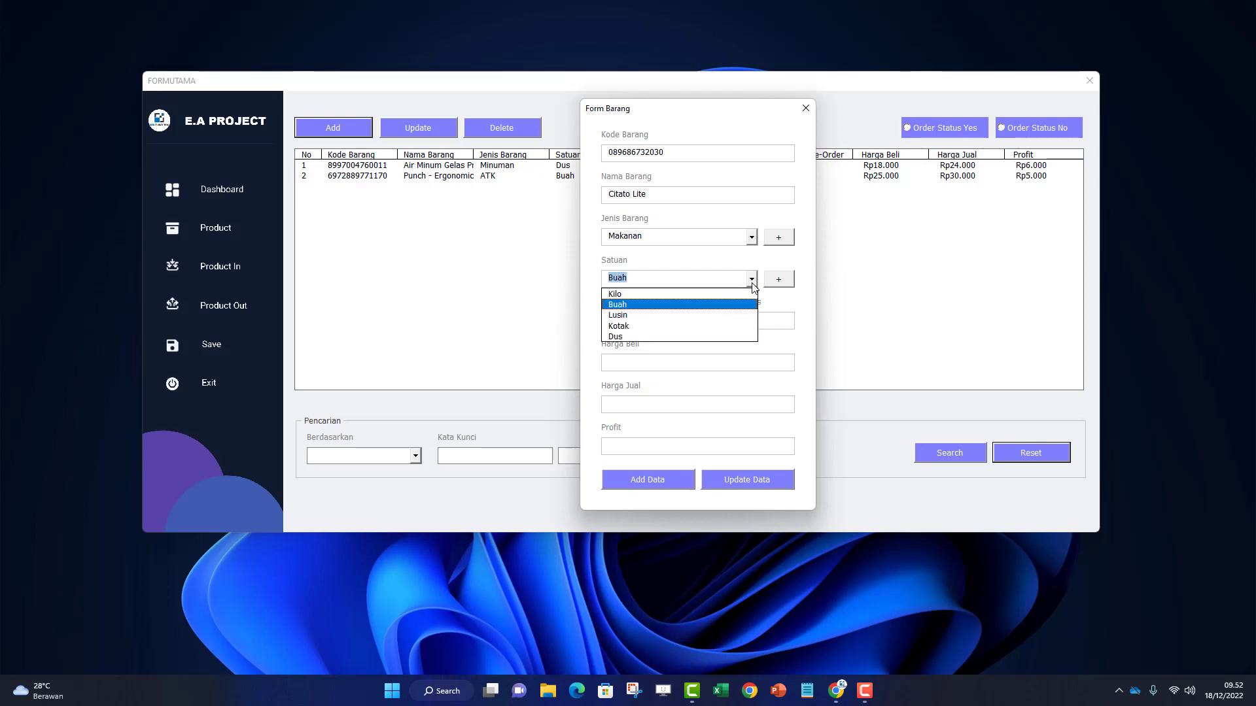
pyautogui.click(633, 329)
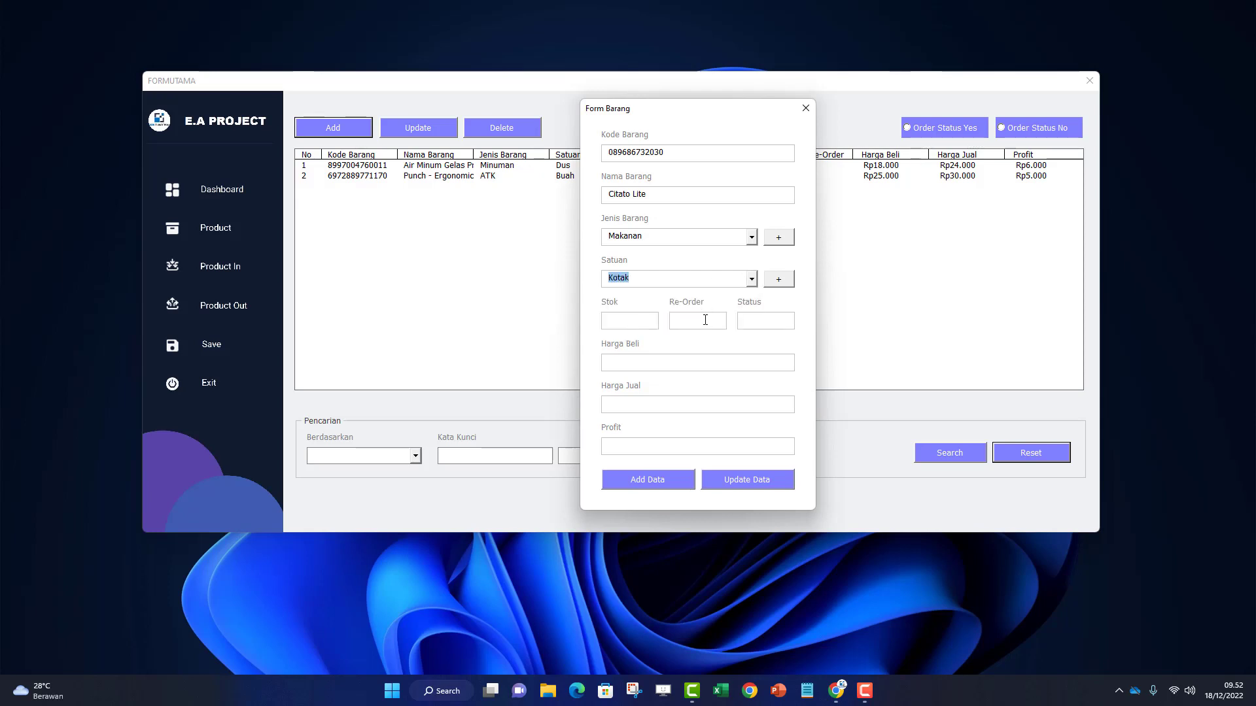
# - Enter reorder level 10, buying price 50.000, selling price 60.000, and save the product
pyautogui.click(702, 322)
pyautogui.write('10')
pyautogui.click(703, 360)
pyautogui.write('50.000')
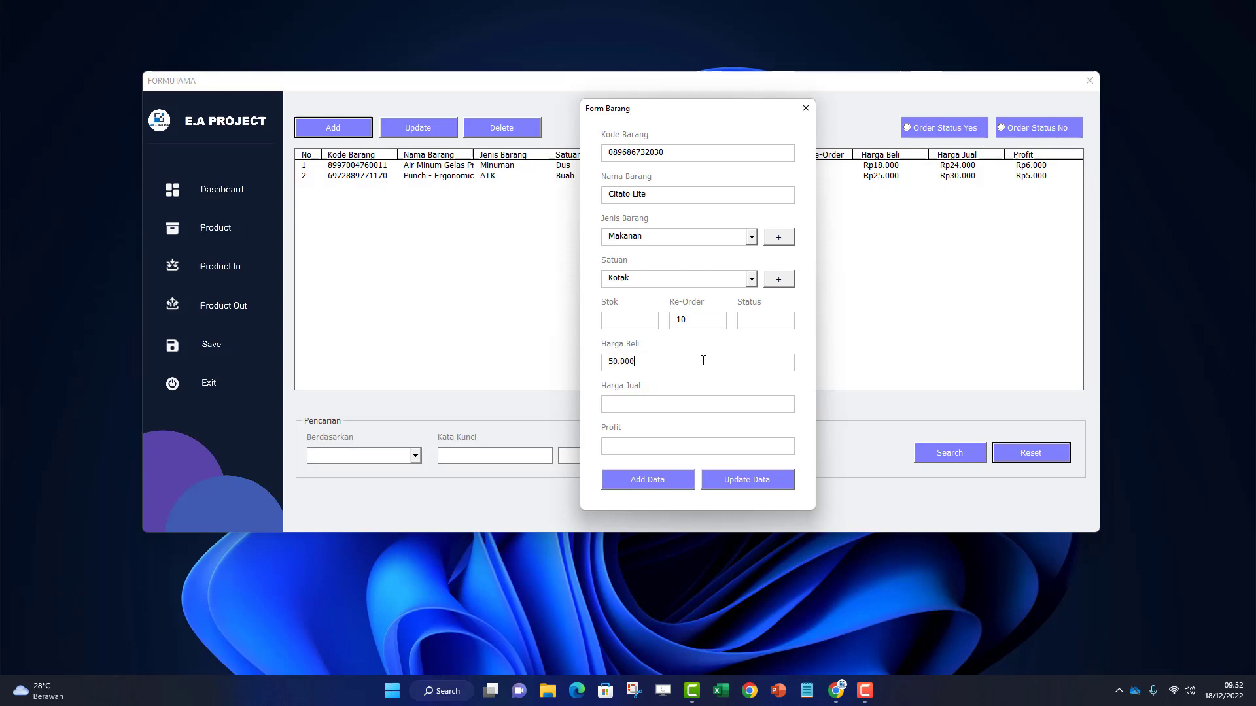
pyautogui.click(678, 404)
pyautogui.write('60.000')
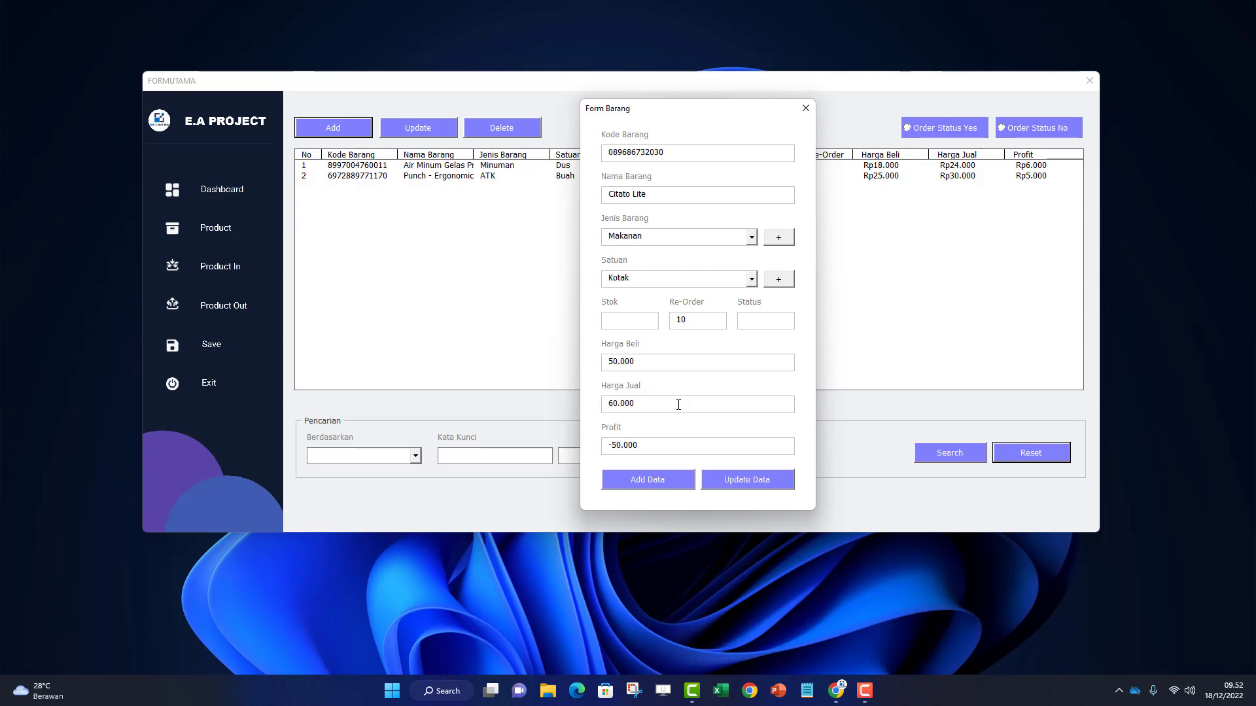
pyautogui.press('Tab')
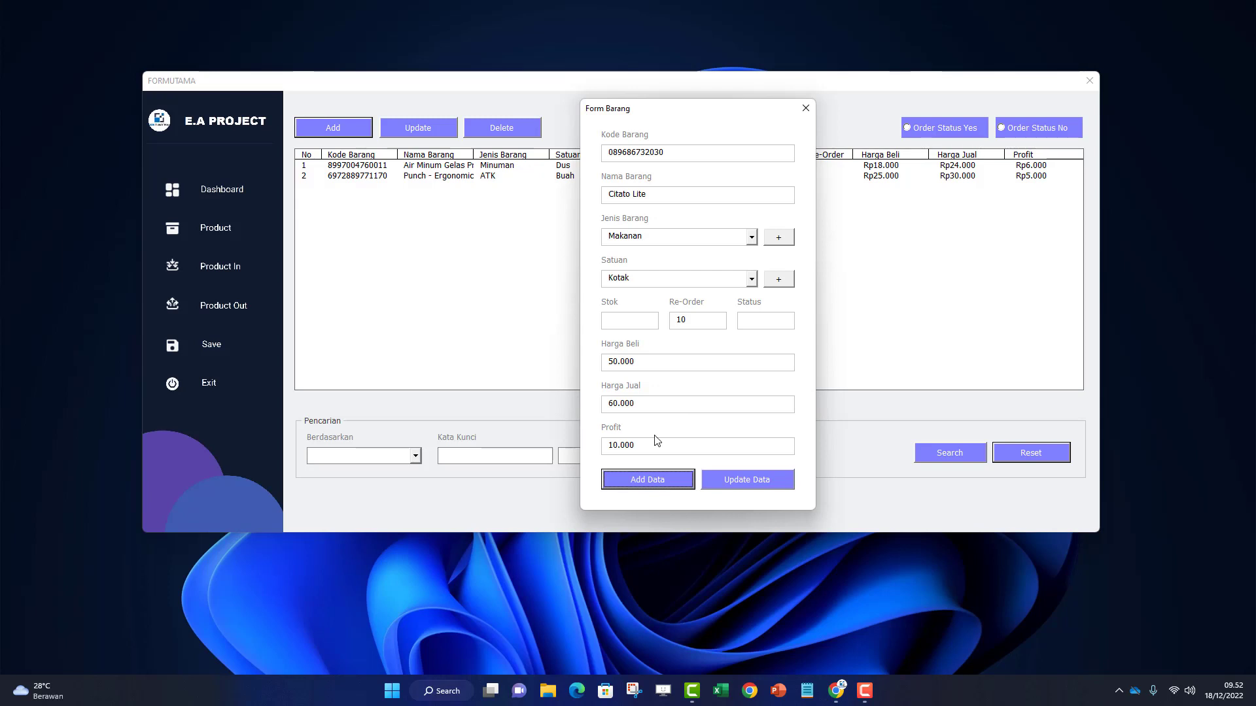
pyautogui.click(657, 482)
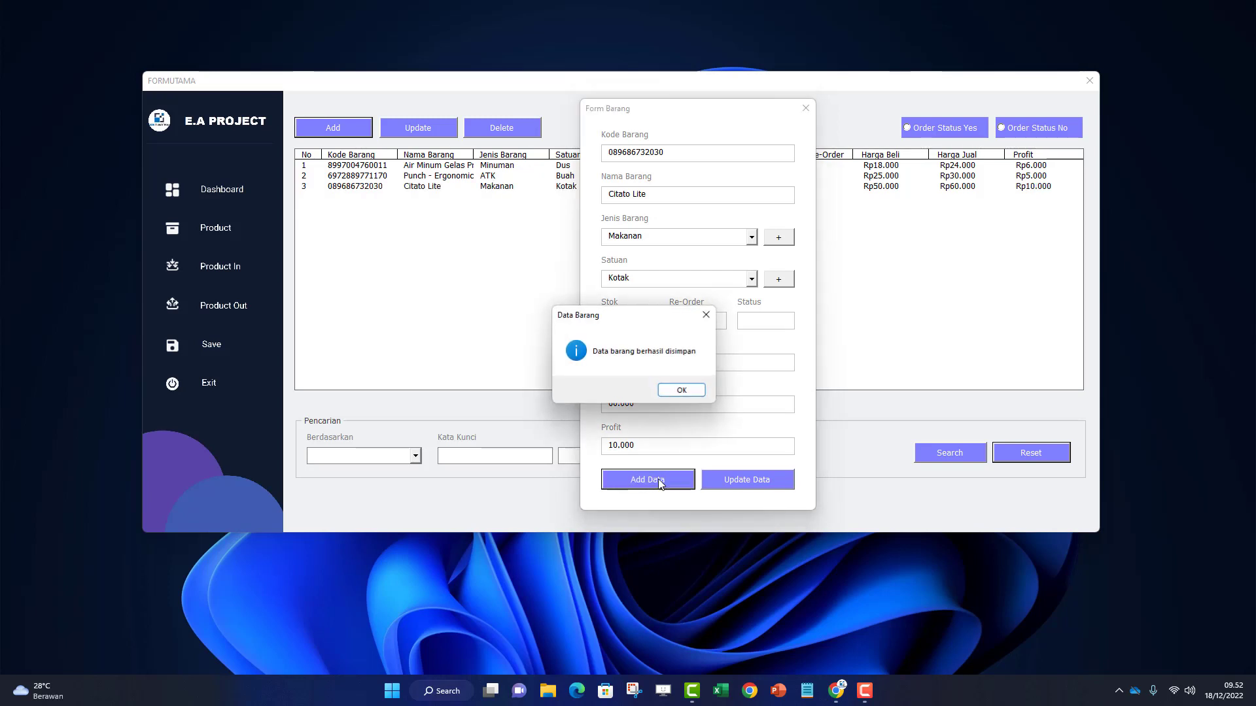
pyautogui.click(682, 390)
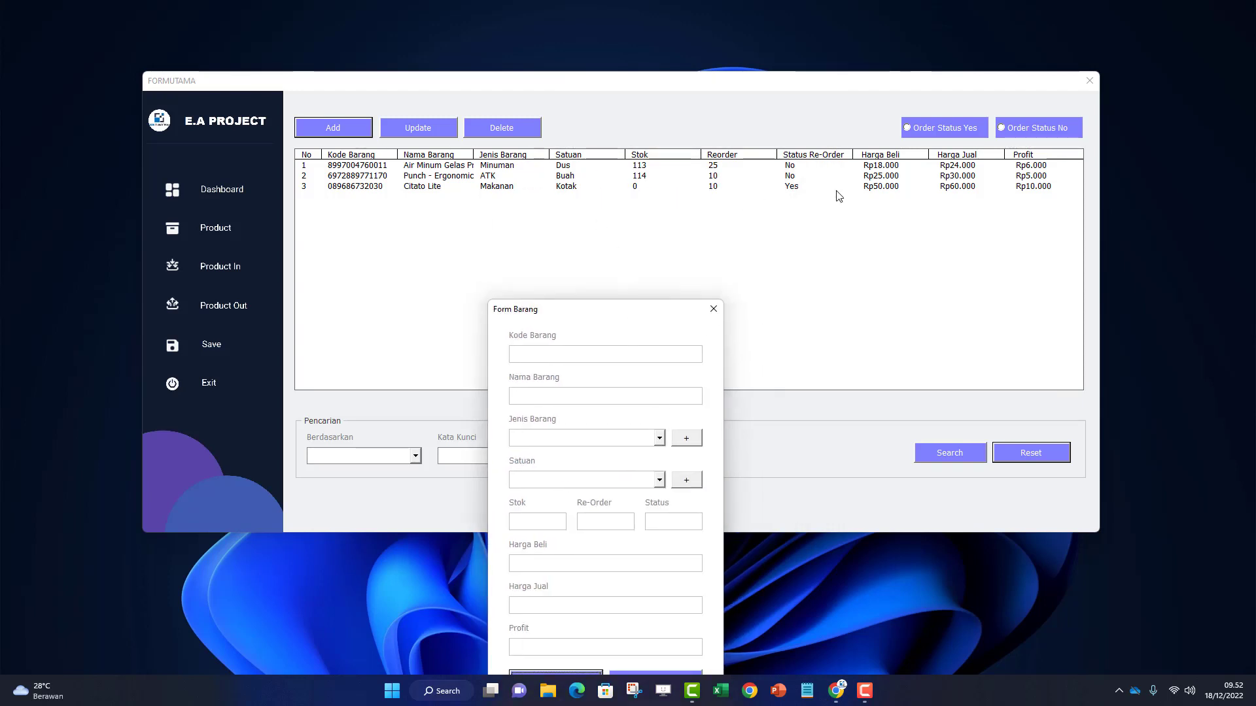
pyautogui.click(714, 308)
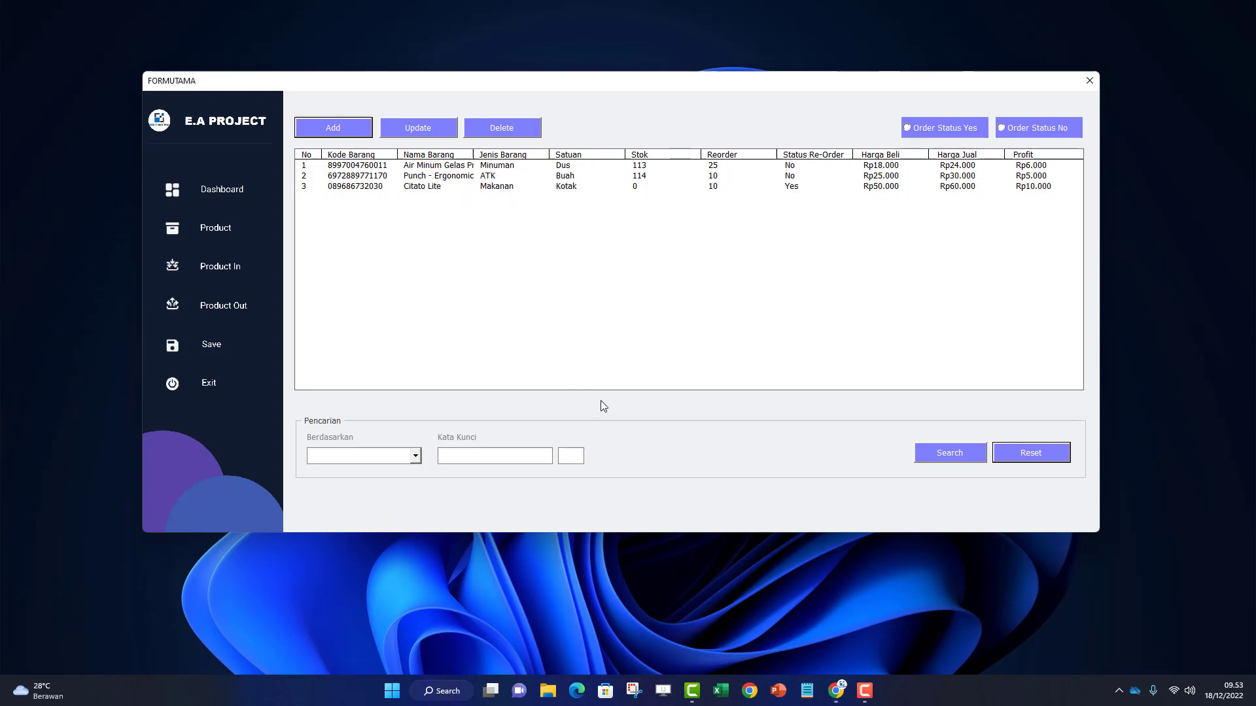
pyautogui.click(416, 457)
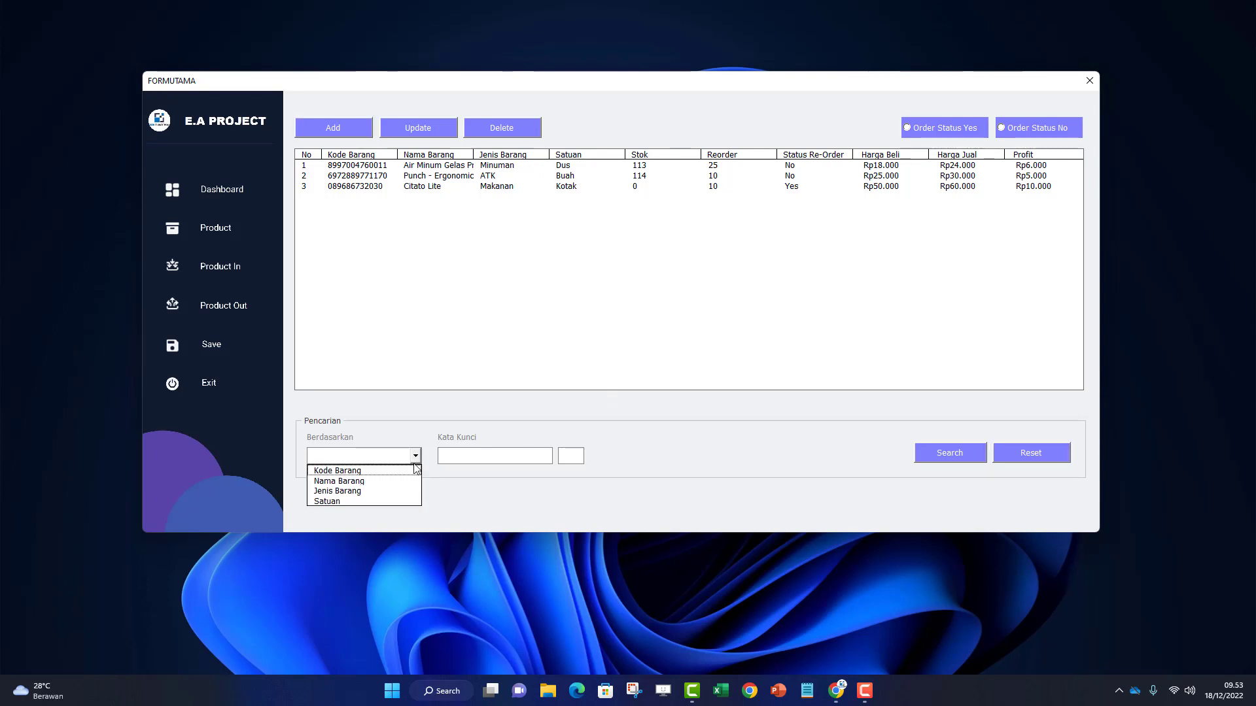
pyautogui.click(488, 462)
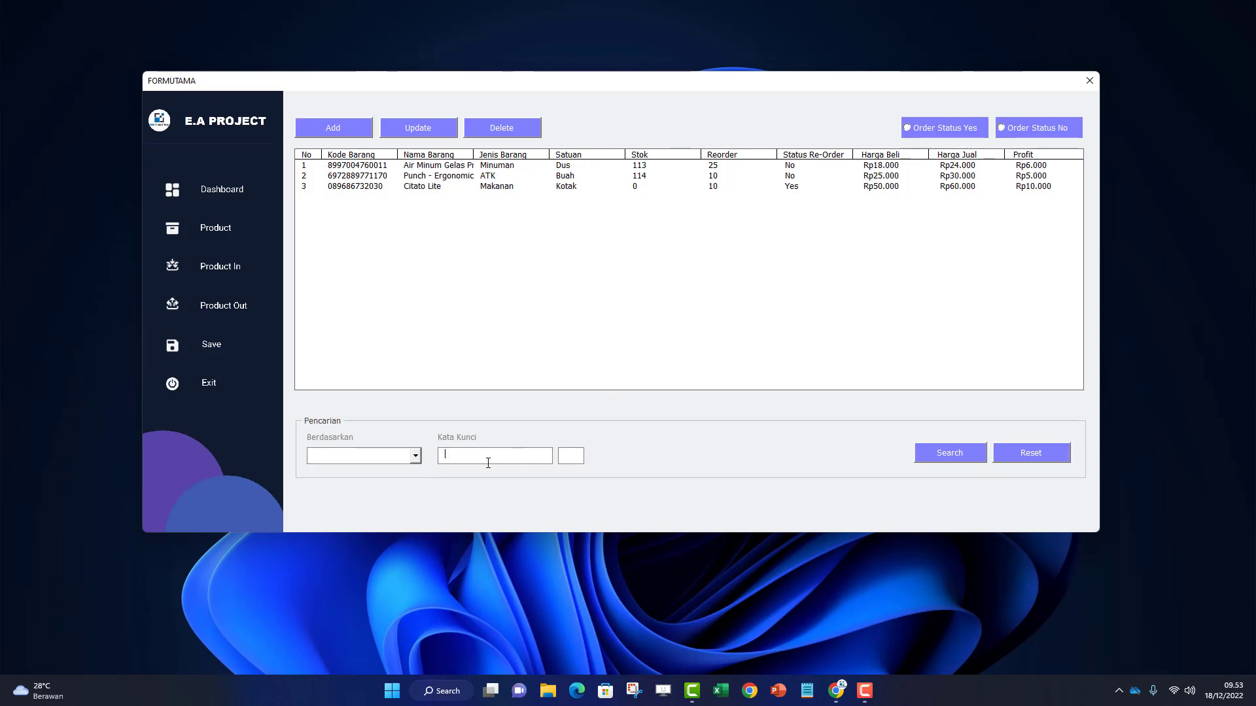
pyautogui.click(421, 460)
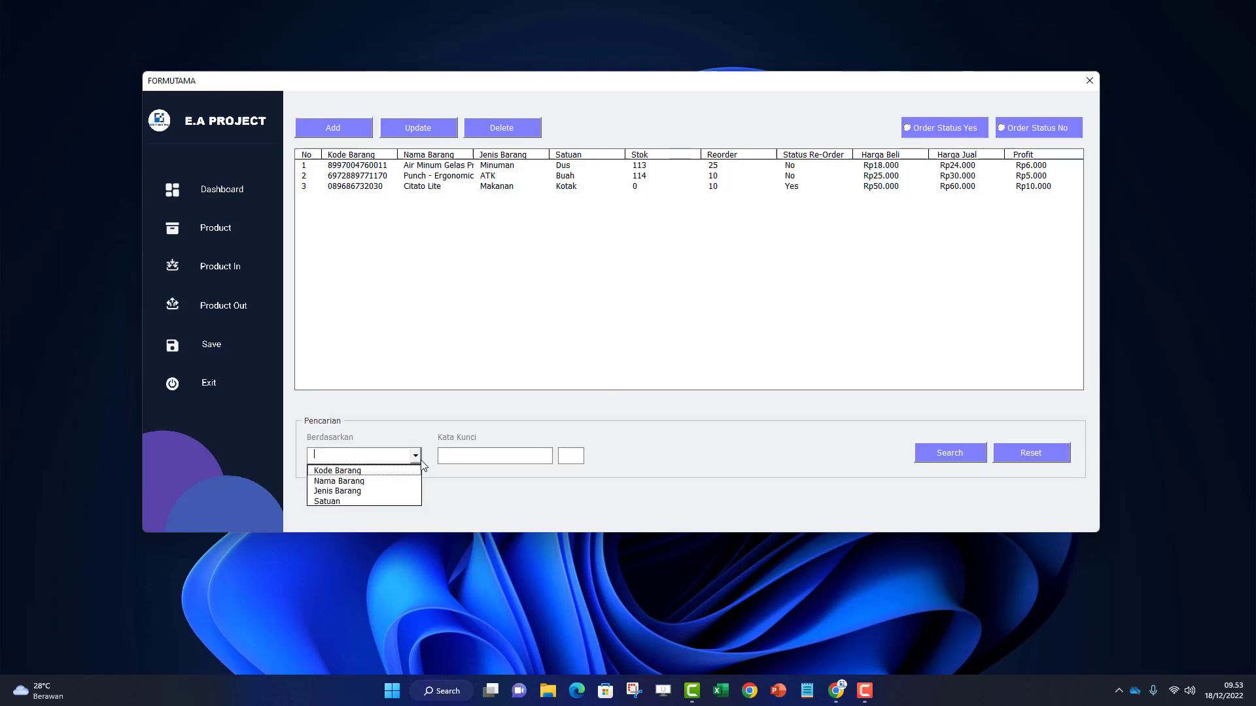
pyautogui.click(378, 484)
pyautogui.click(454, 453)
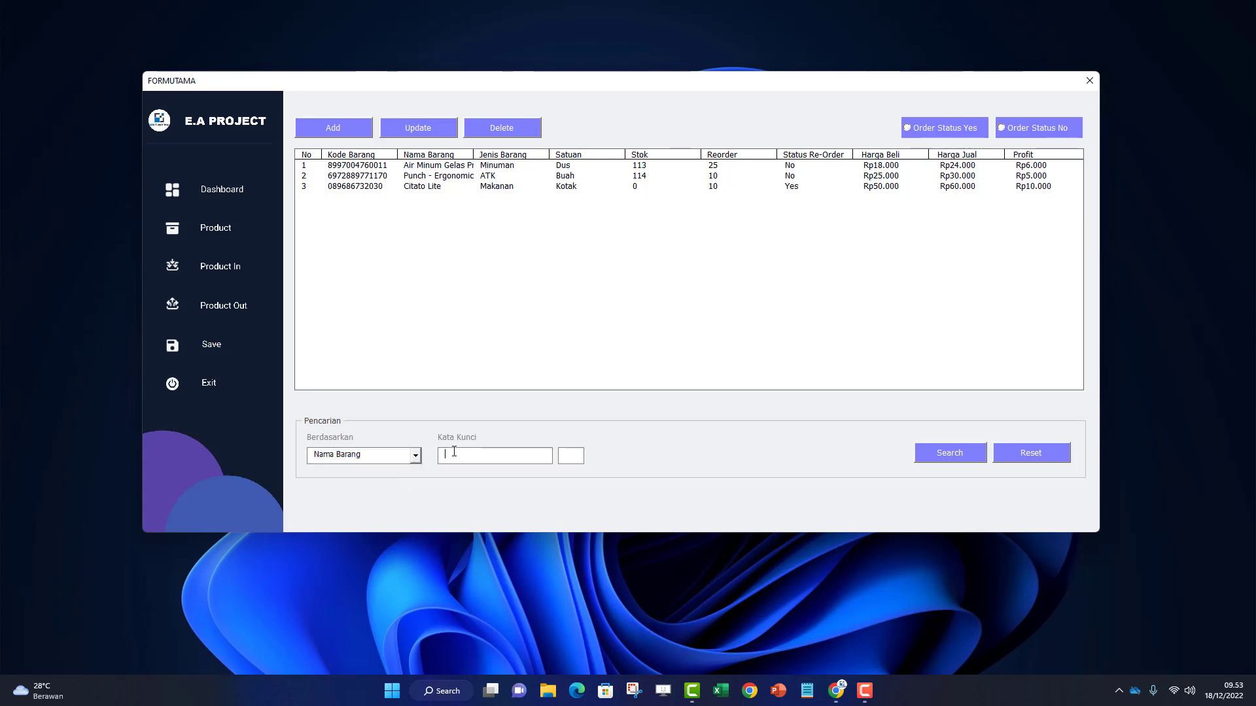
pyautogui.write('c')
pyautogui.click(950, 455)
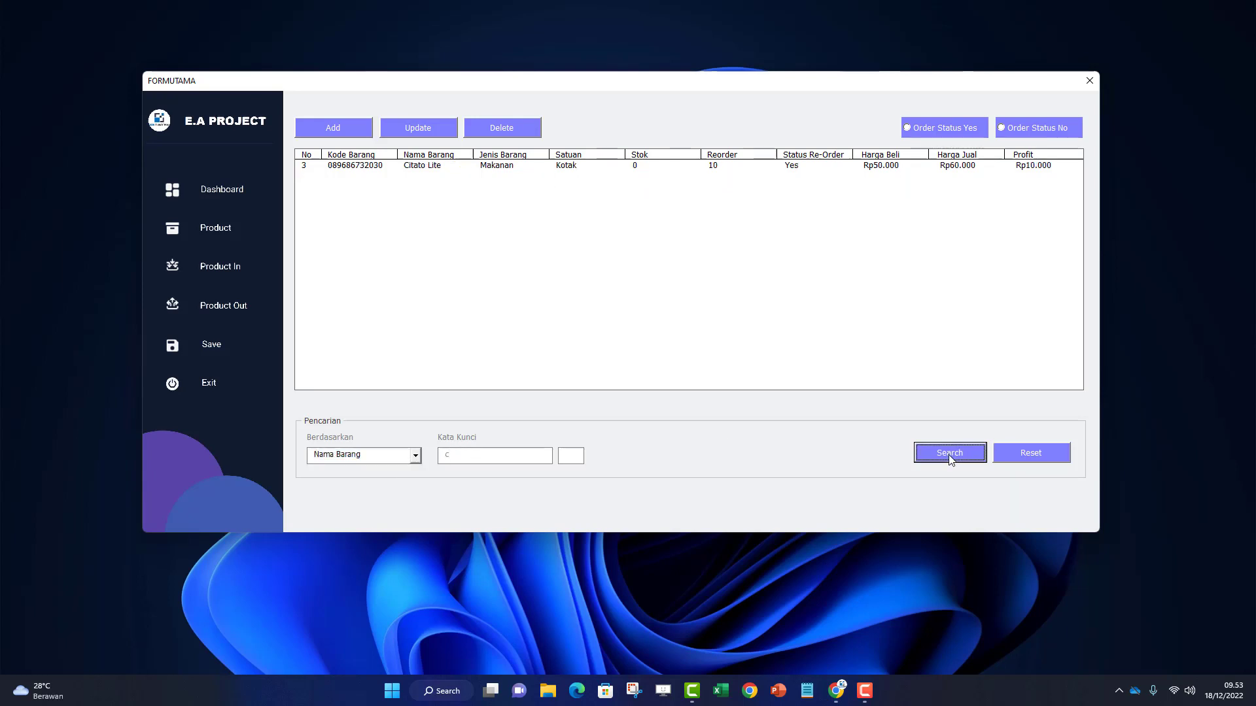
pyautogui.click(1034, 459)
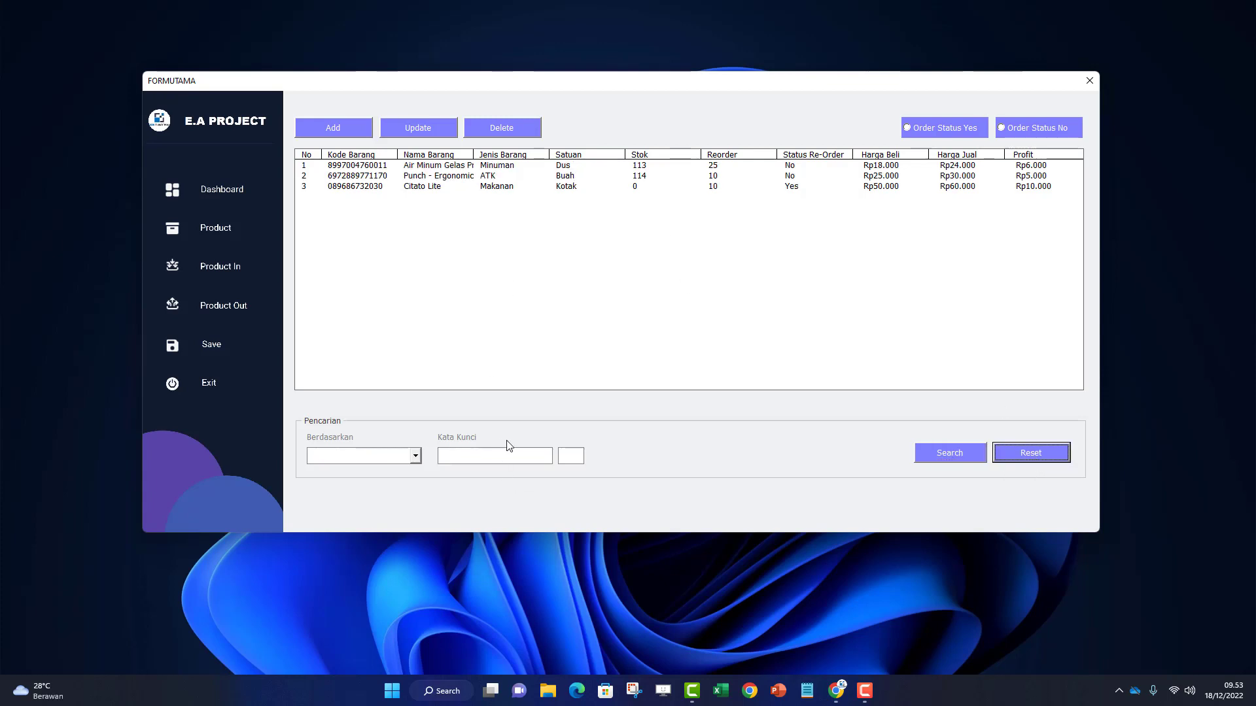
pyautogui.click(414, 188)
pyautogui.click(418, 130)
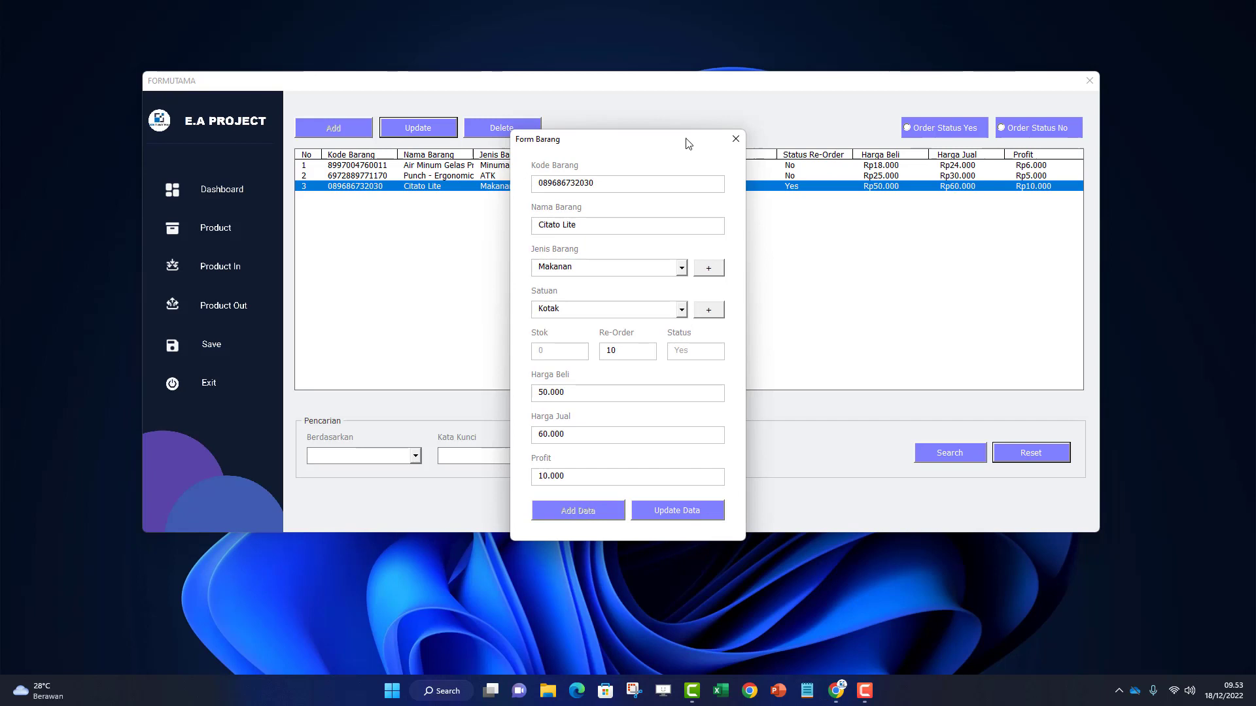
pyautogui.moveTo(680, 141); pyautogui.dragTo(795, 107)
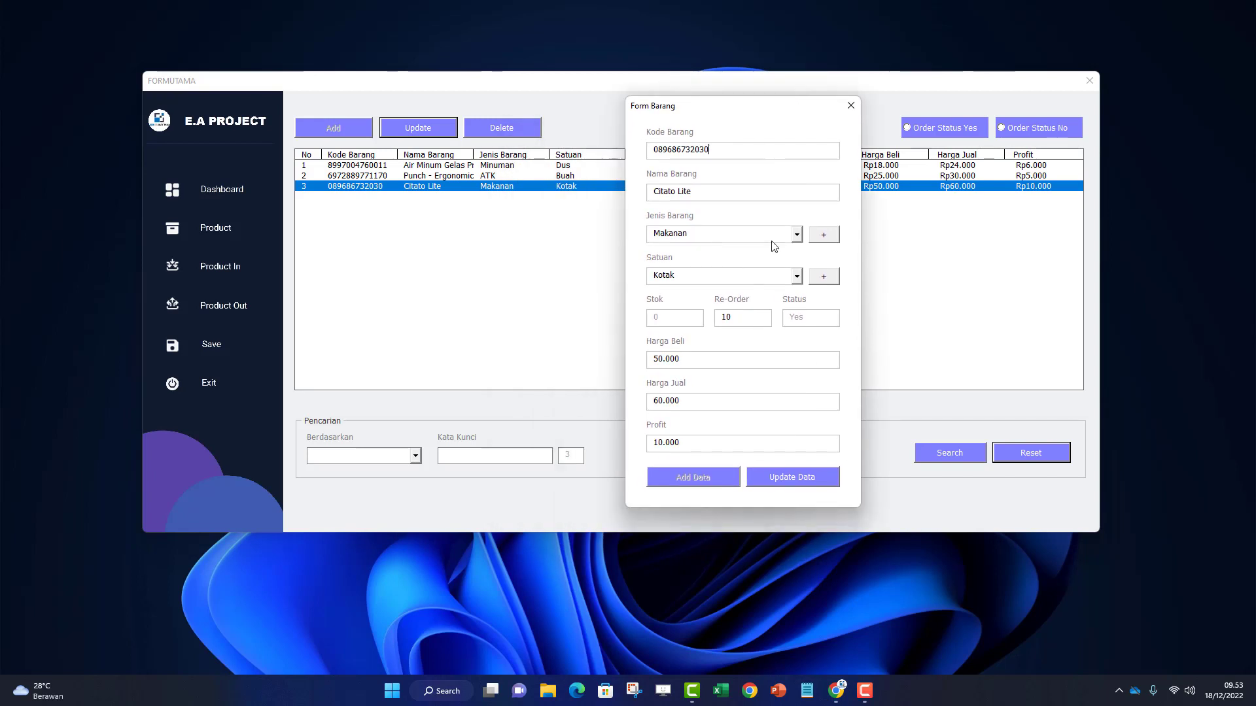
pyautogui.click(850, 103)
pyautogui.click(471, 189)
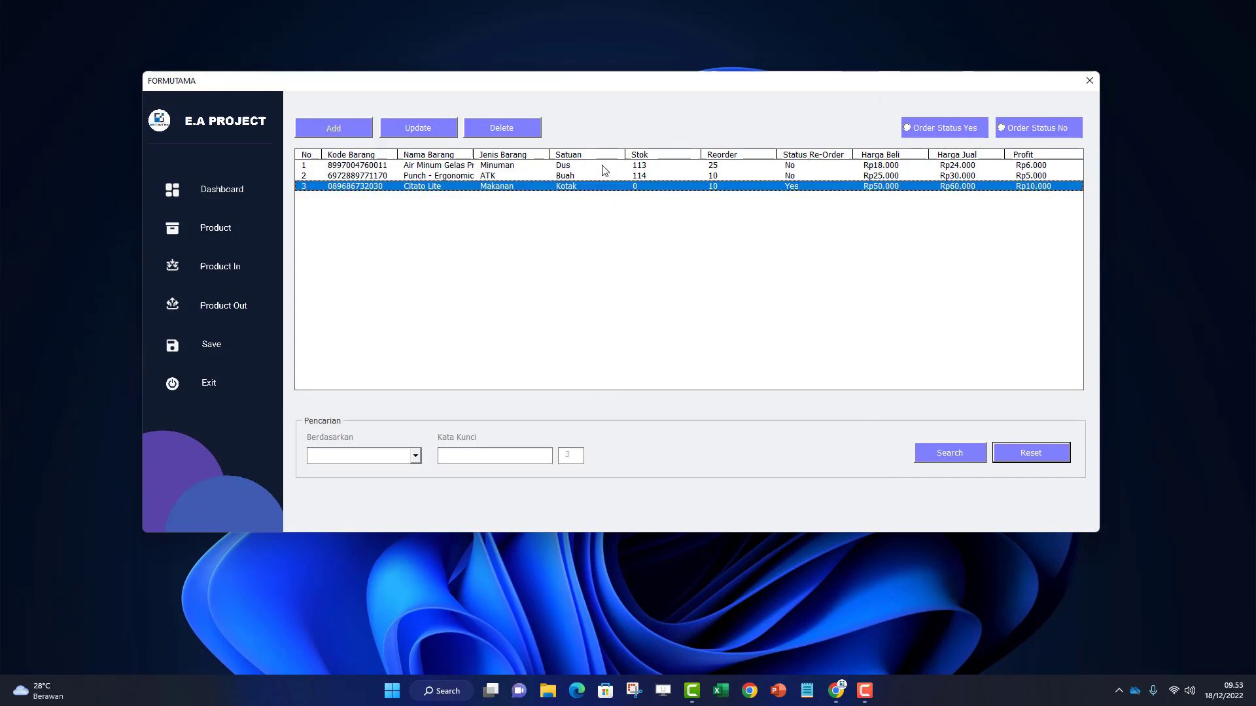
pyautogui.click(437, 126)
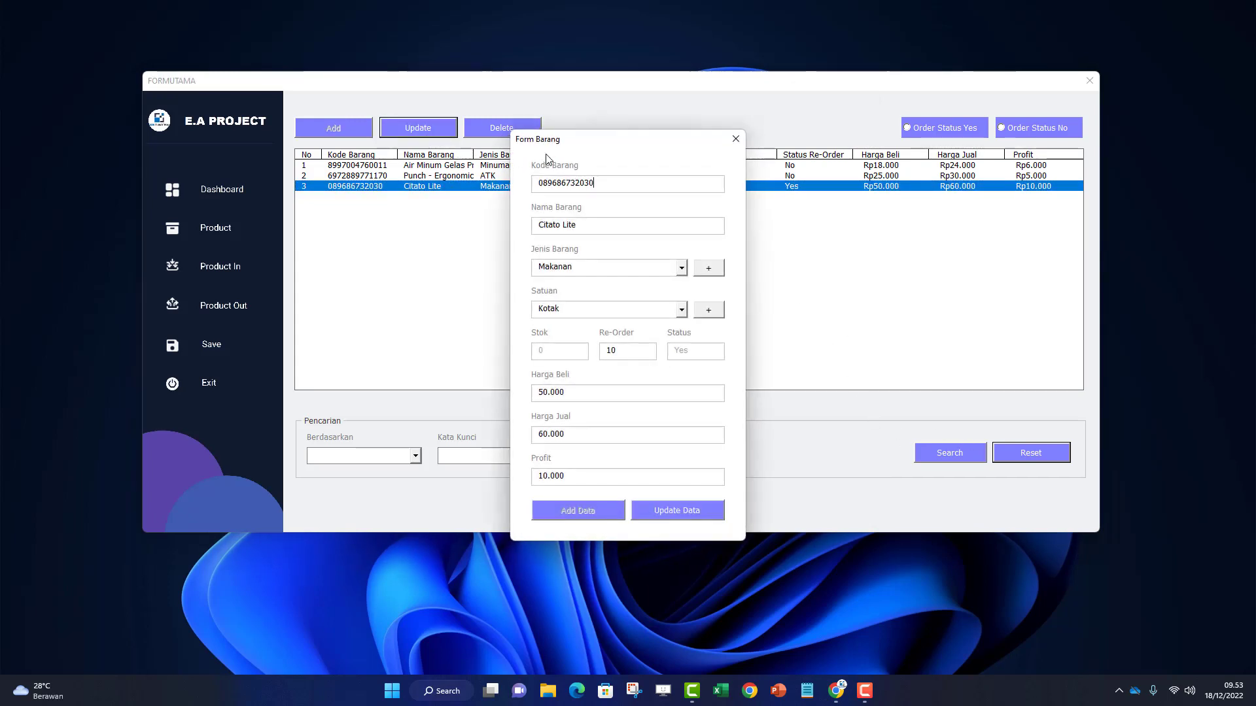
pyautogui.click(733, 135)
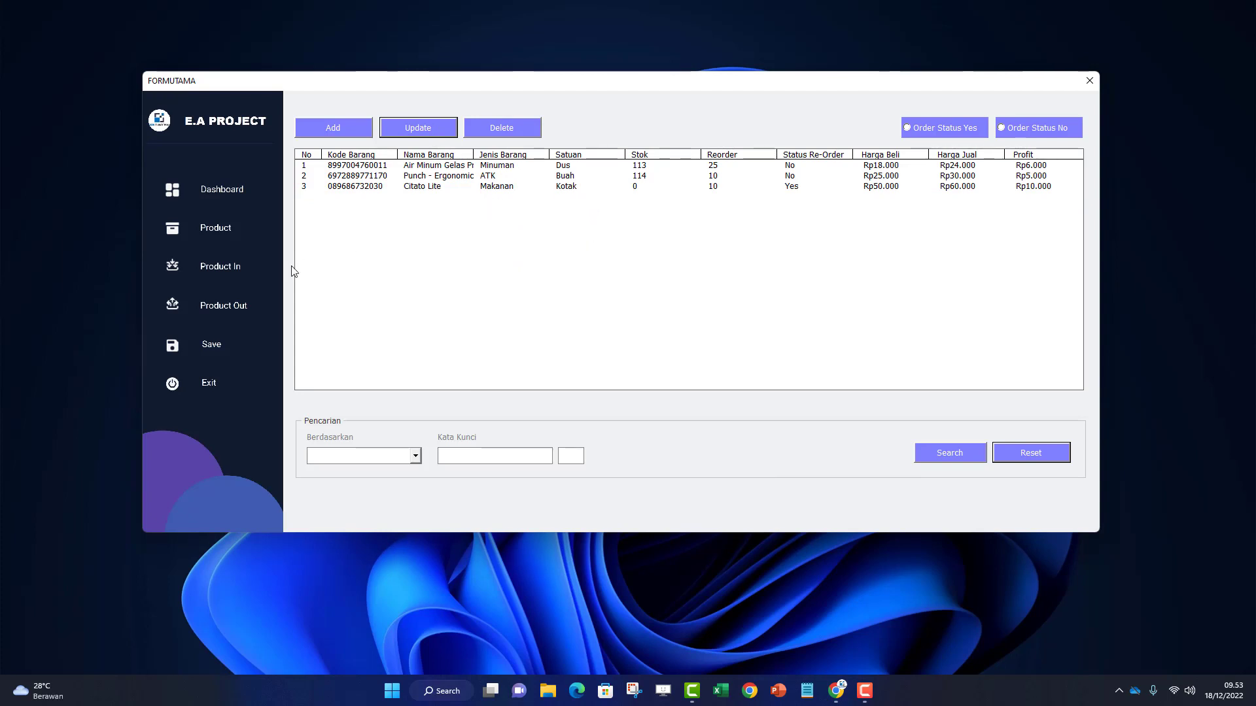
pyautogui.click(226, 268)
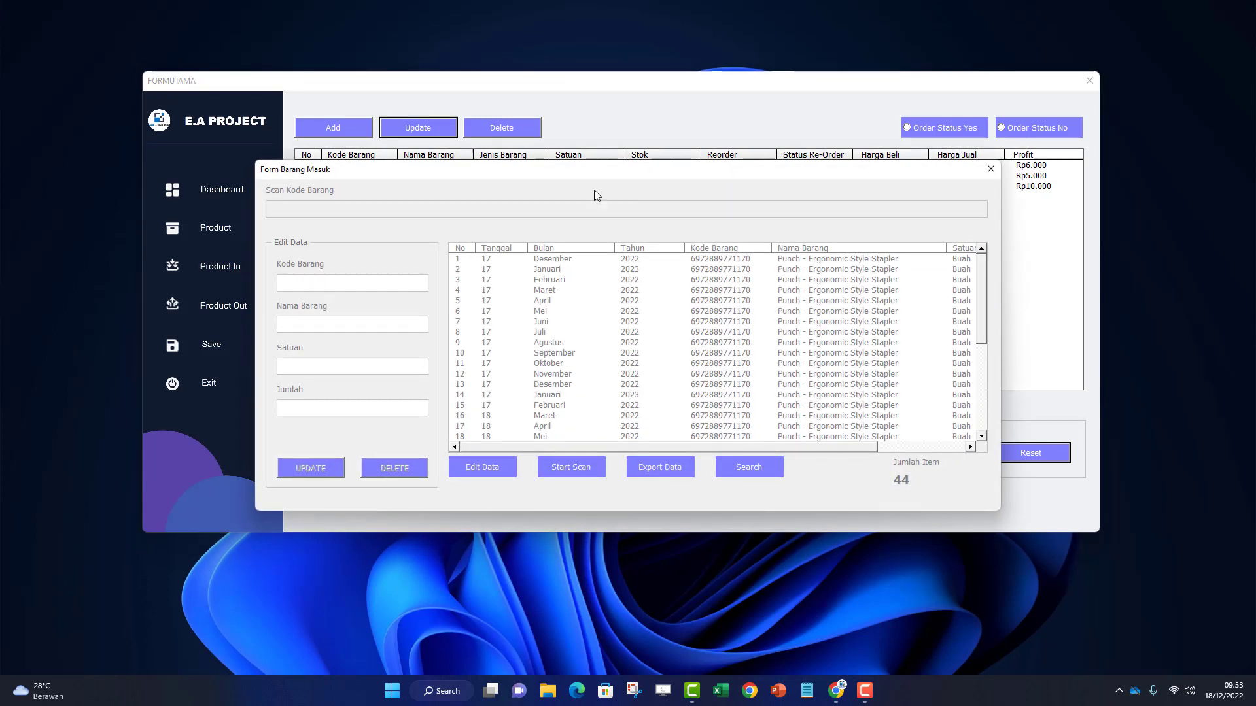
pyautogui.moveTo(596, 247); pyautogui.dragTo(653, 212)
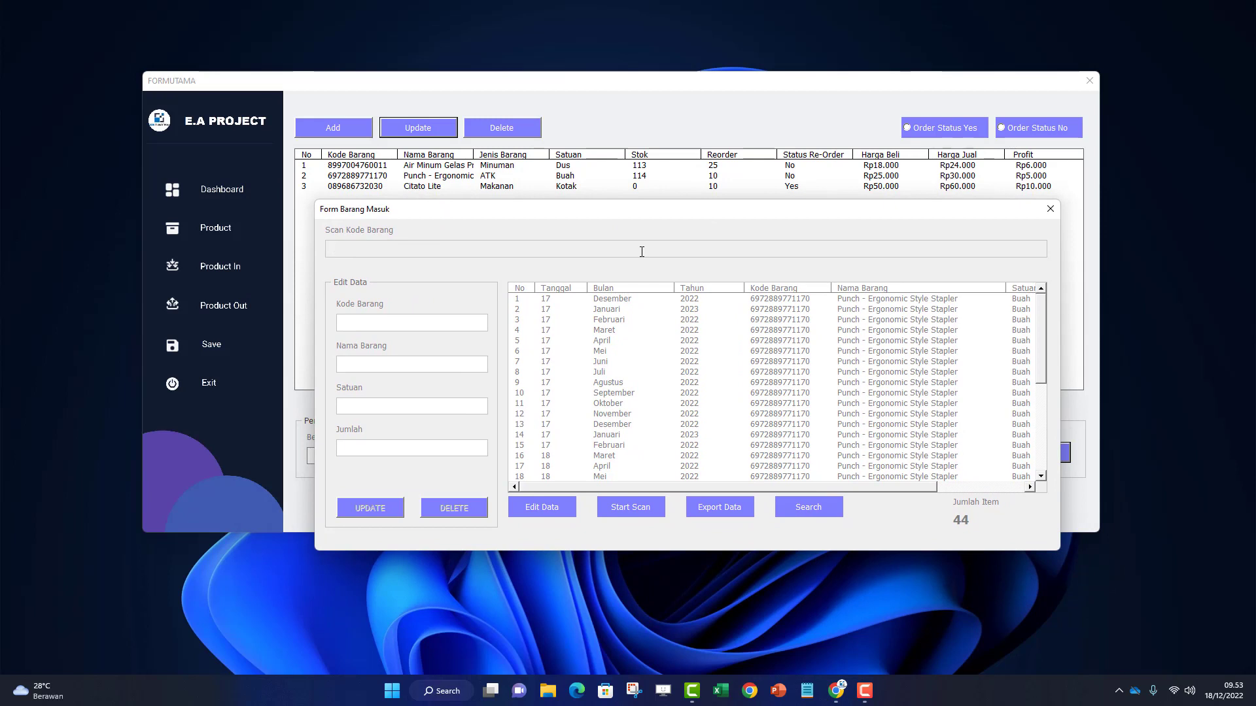
pyautogui.moveTo(690, 215); pyautogui.dragTo(710, 222)
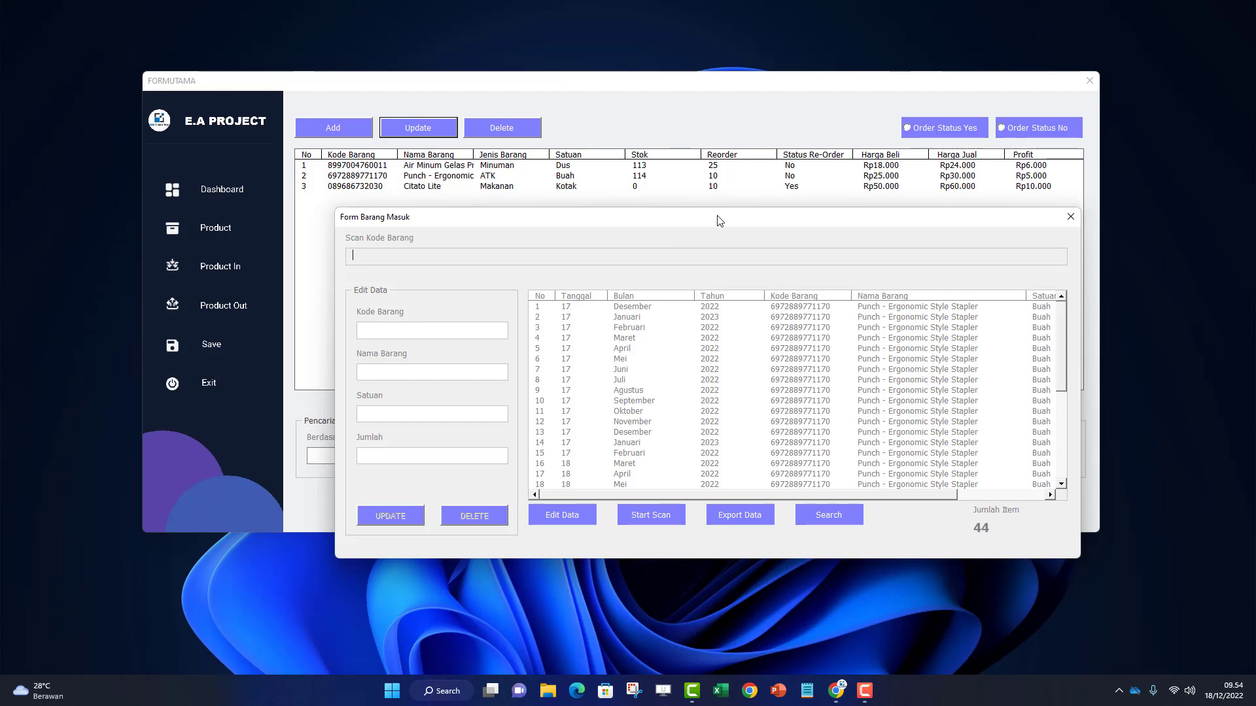
pyautogui.write('089686732030')
pyautogui.press('Return')
pyautogui.write('089686732030')
pyautogui.press('Return')
# - Scroll the incoming log and select row 41's Citato Lite entry into the Edit Data fields
pyautogui.moveTo(606, 224); pyautogui.dragTo(597, 151)
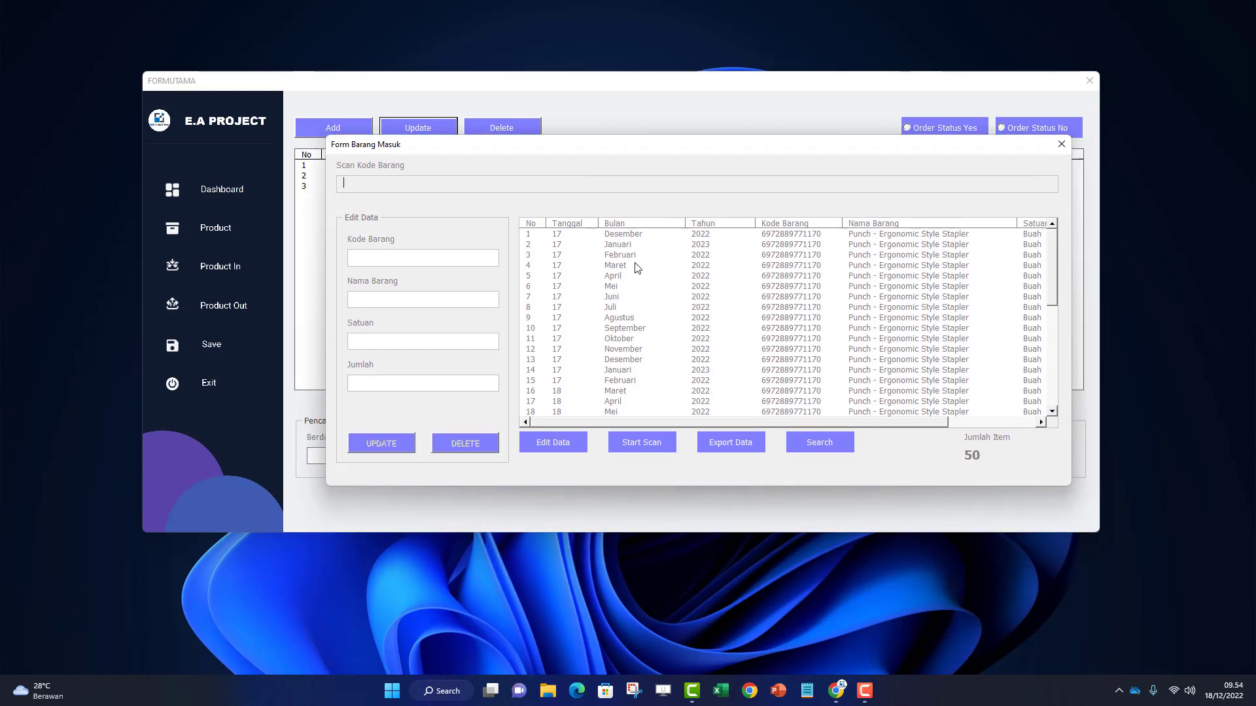
pyautogui.click(556, 442)
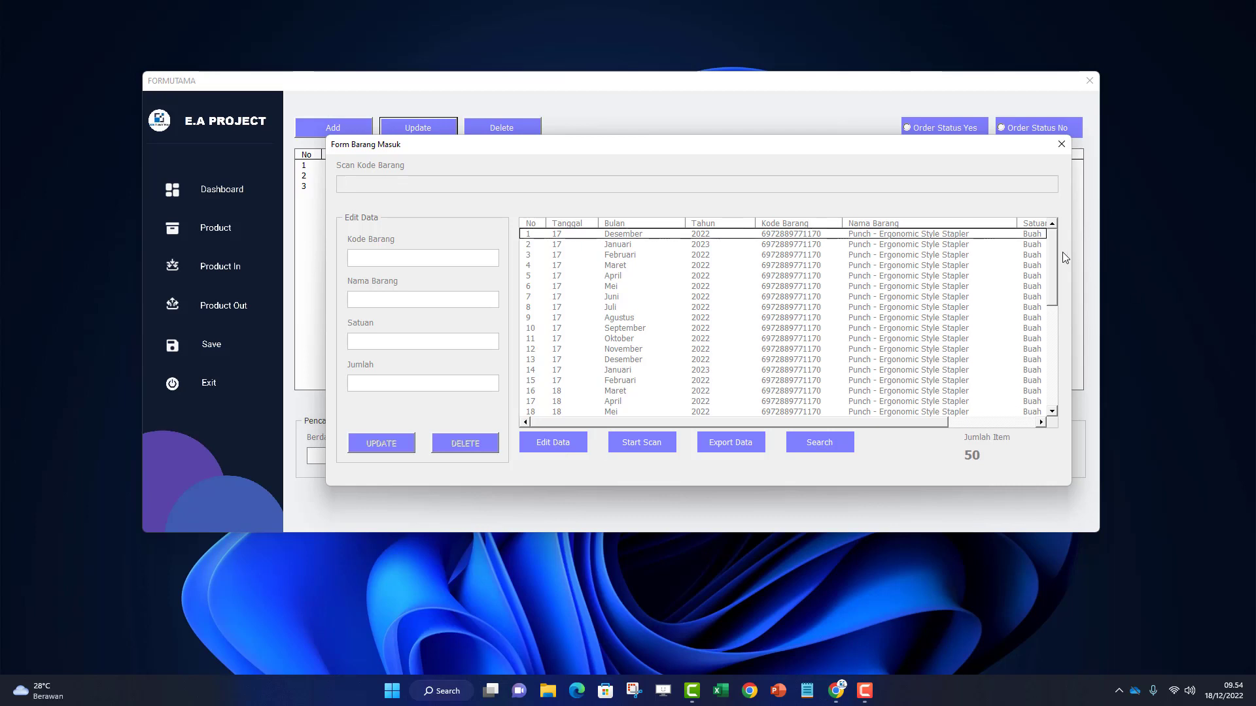
pyautogui.moveTo(1053, 260); pyautogui.dragTo(1055, 392)
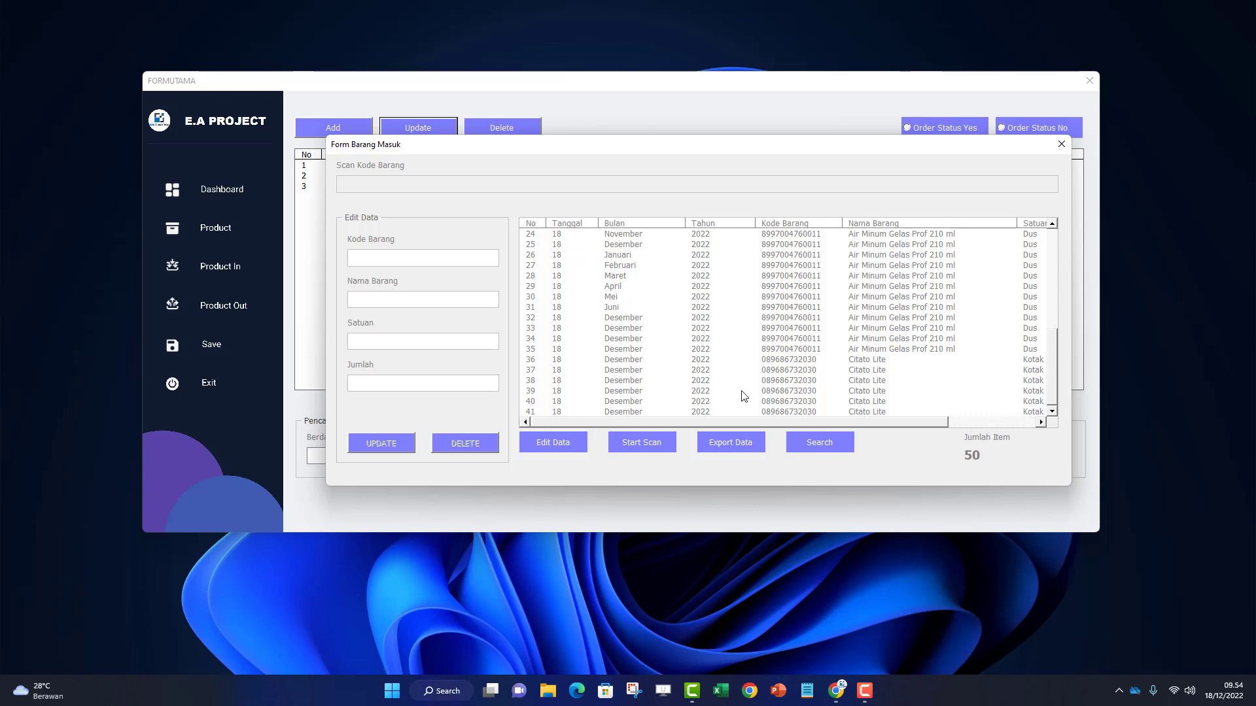
pyautogui.moveTo(750, 422); pyautogui.dragTo(859, 424)
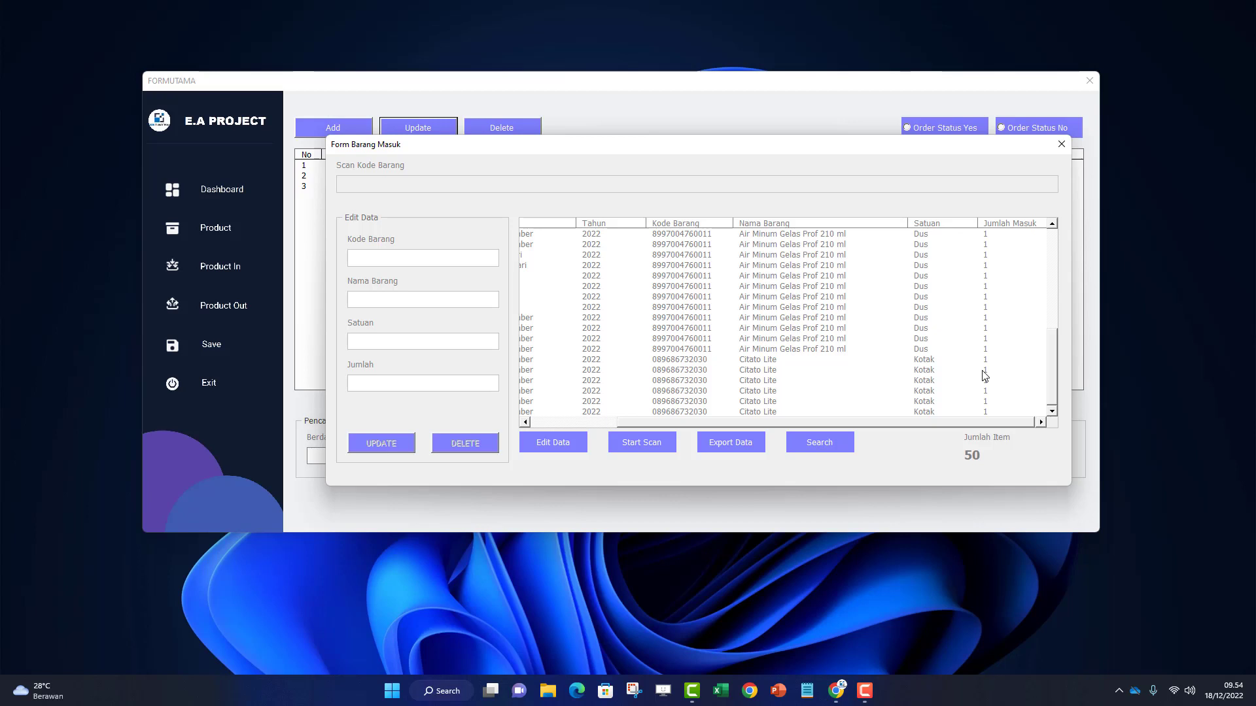
pyautogui.moveTo(985, 424); pyautogui.dragTo(900, 426)
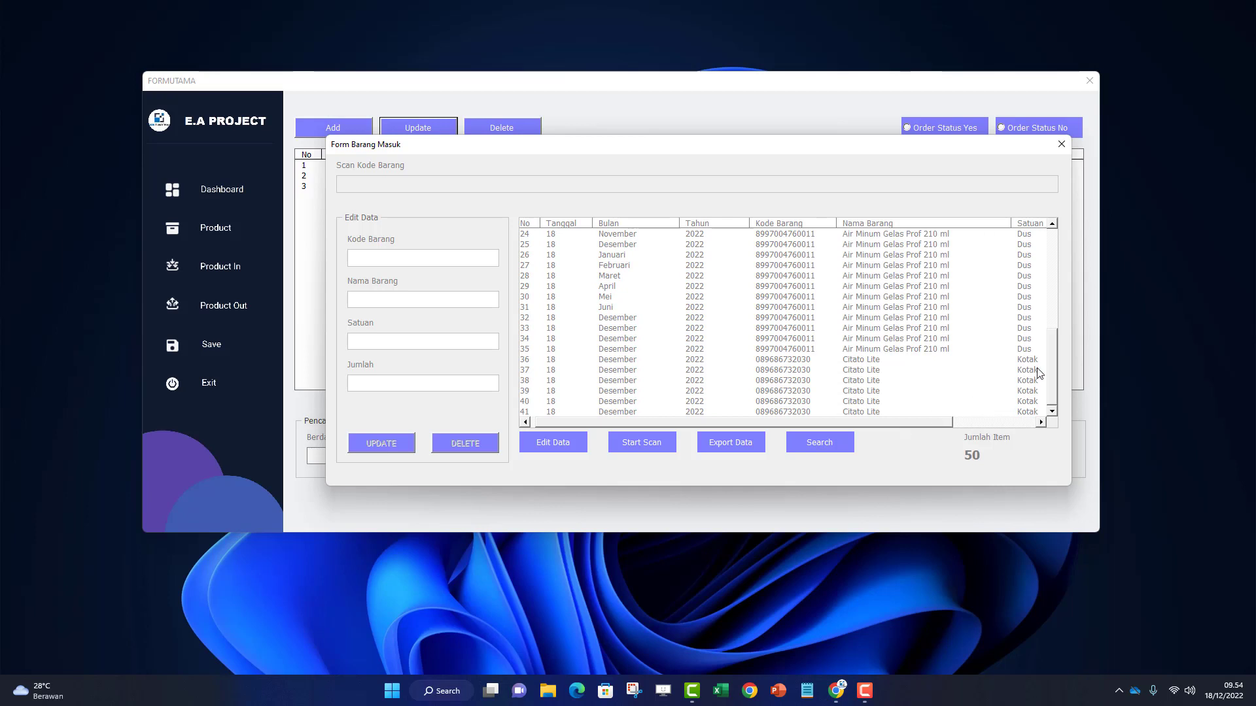
pyautogui.click(768, 413)
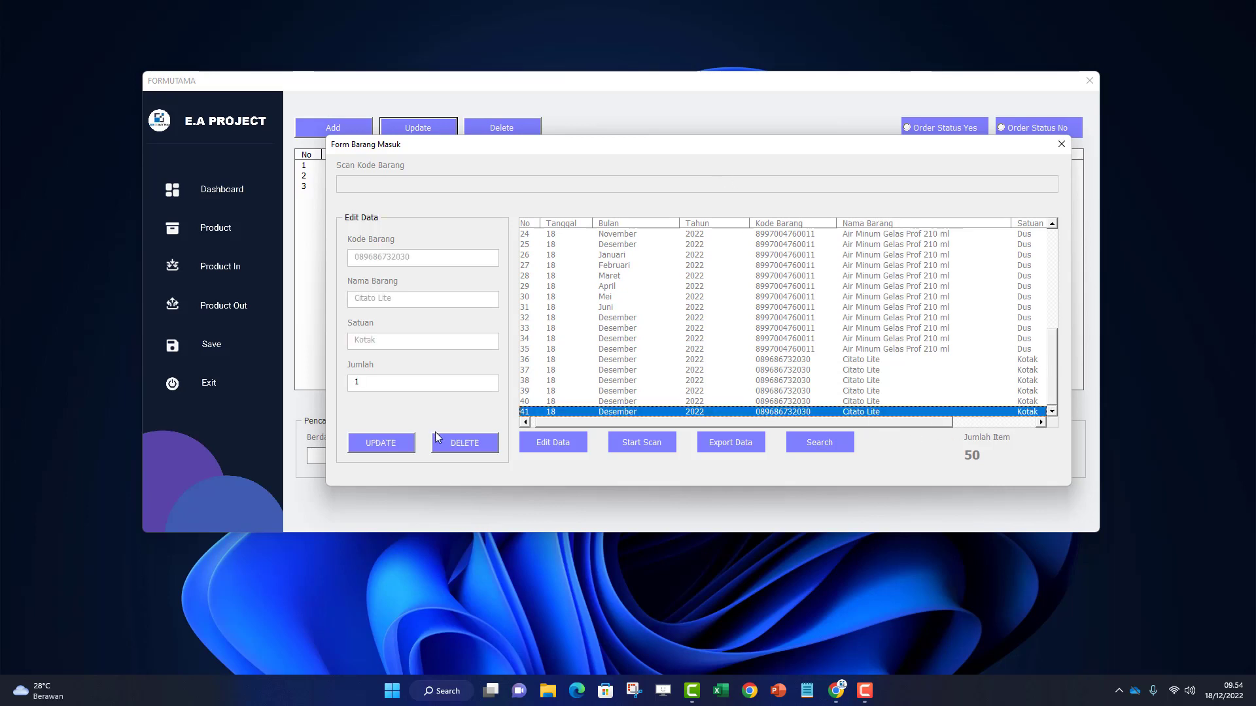
# - Delete the Citato Lite incoming entries in rows 41 and 40
pyautogui.click(456, 450)
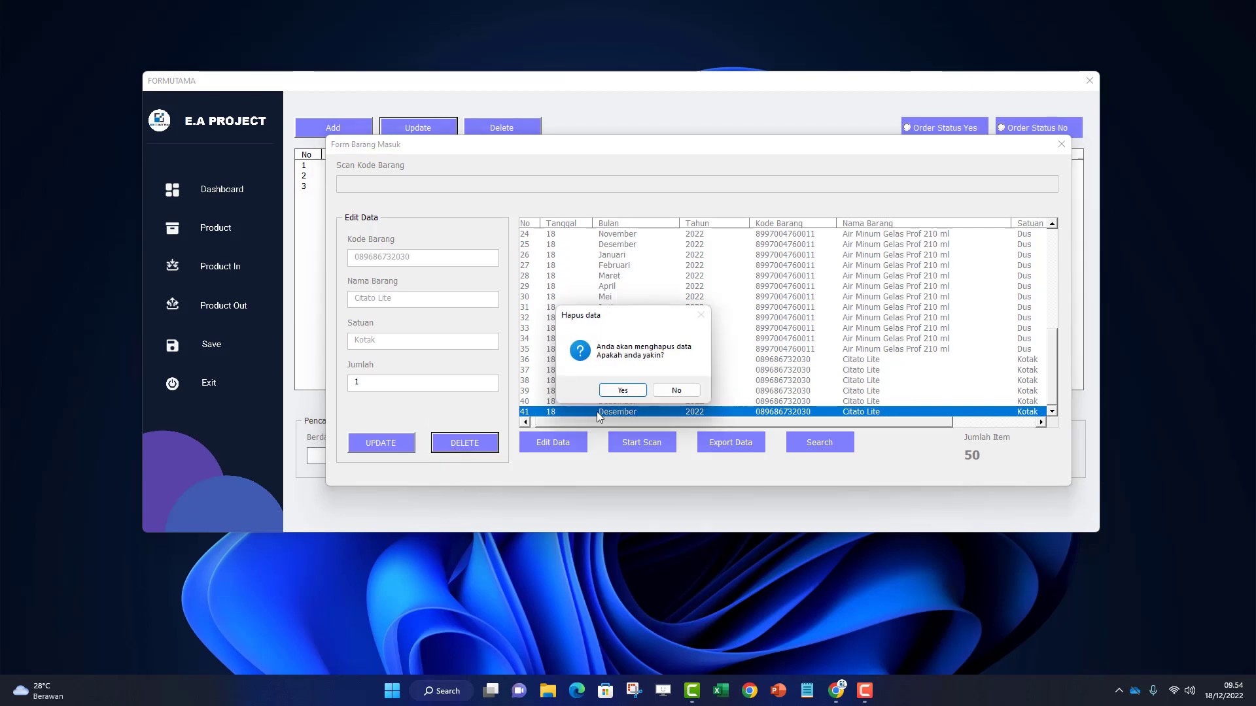
pyautogui.click(622, 391)
pyautogui.moveTo(721, 157)
pyautogui.mouseDown()
pyautogui.moveTo(674, 297)
pyautogui.moveTo(704, 140)
pyautogui.mouseUp()
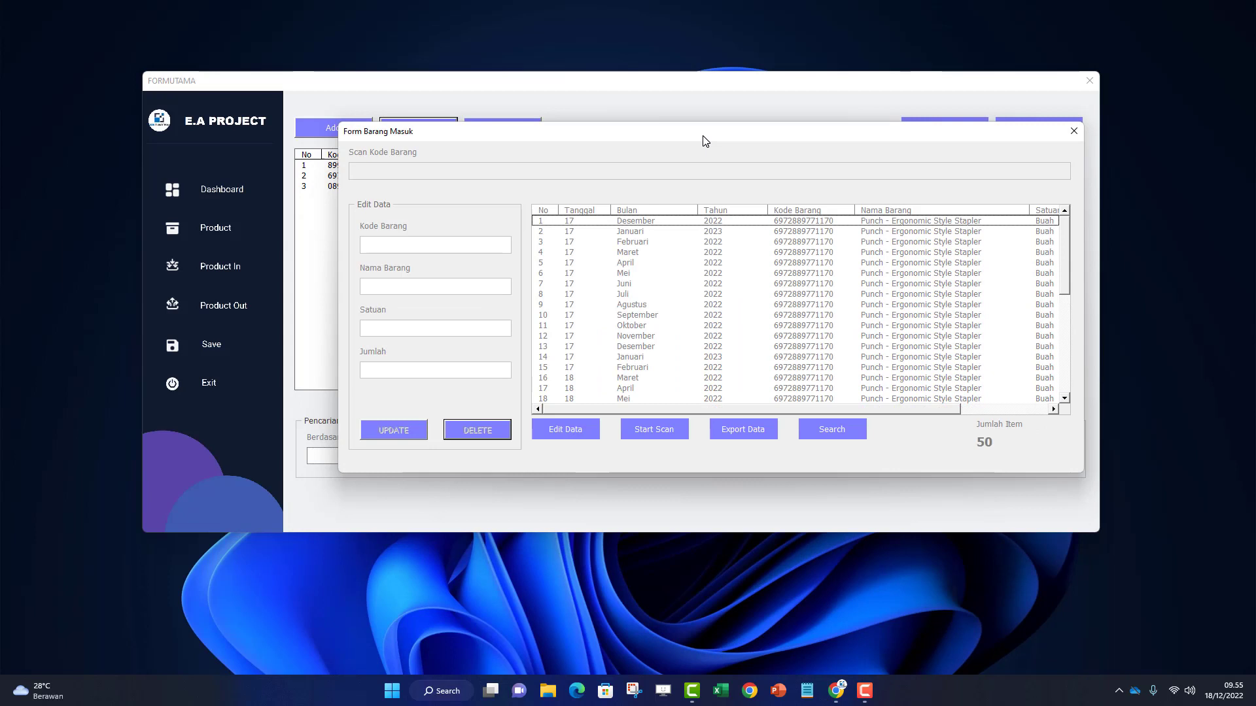
pyautogui.click(721, 399)
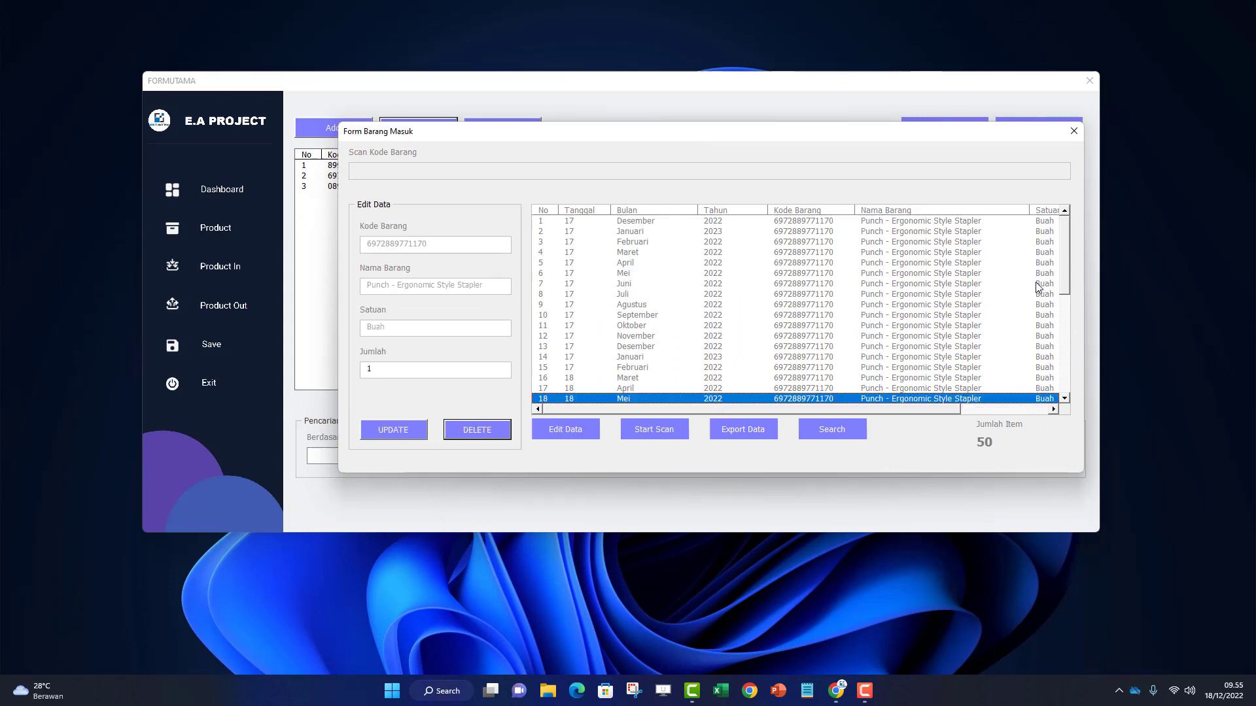
pyautogui.moveTo(1064, 259); pyautogui.dragTo(1061, 363)
pyautogui.click(903, 400)
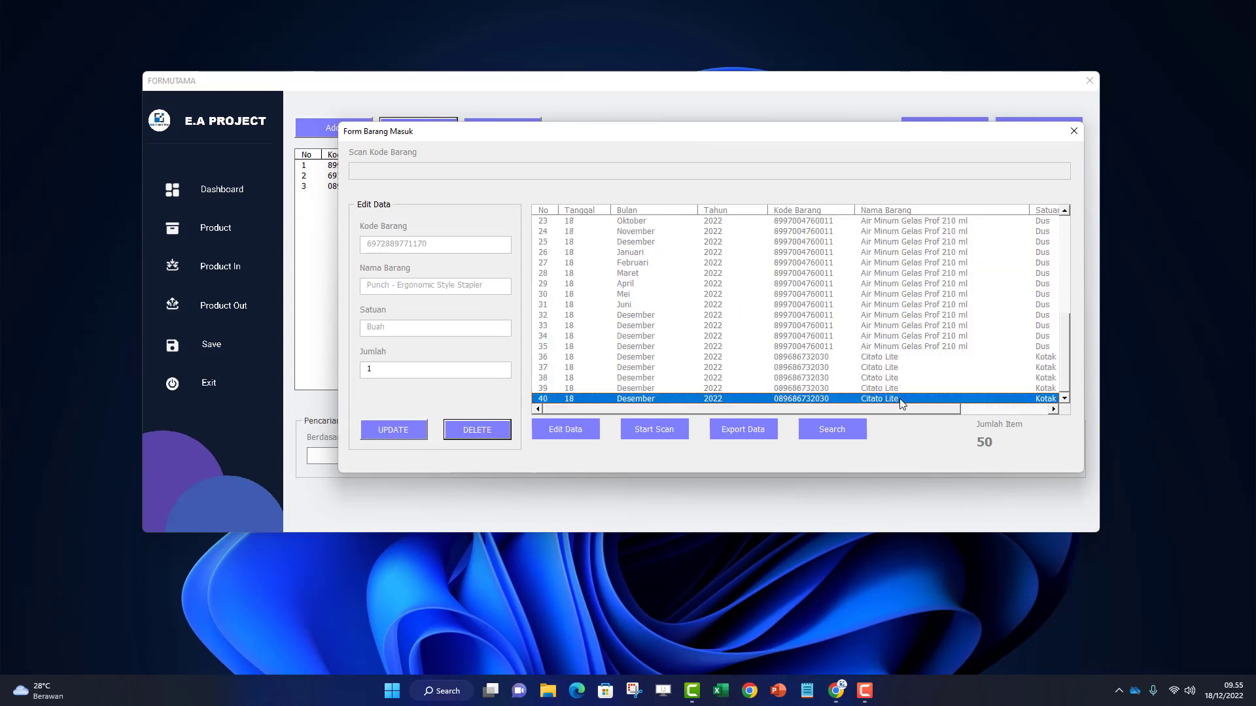
pyautogui.click(492, 430)
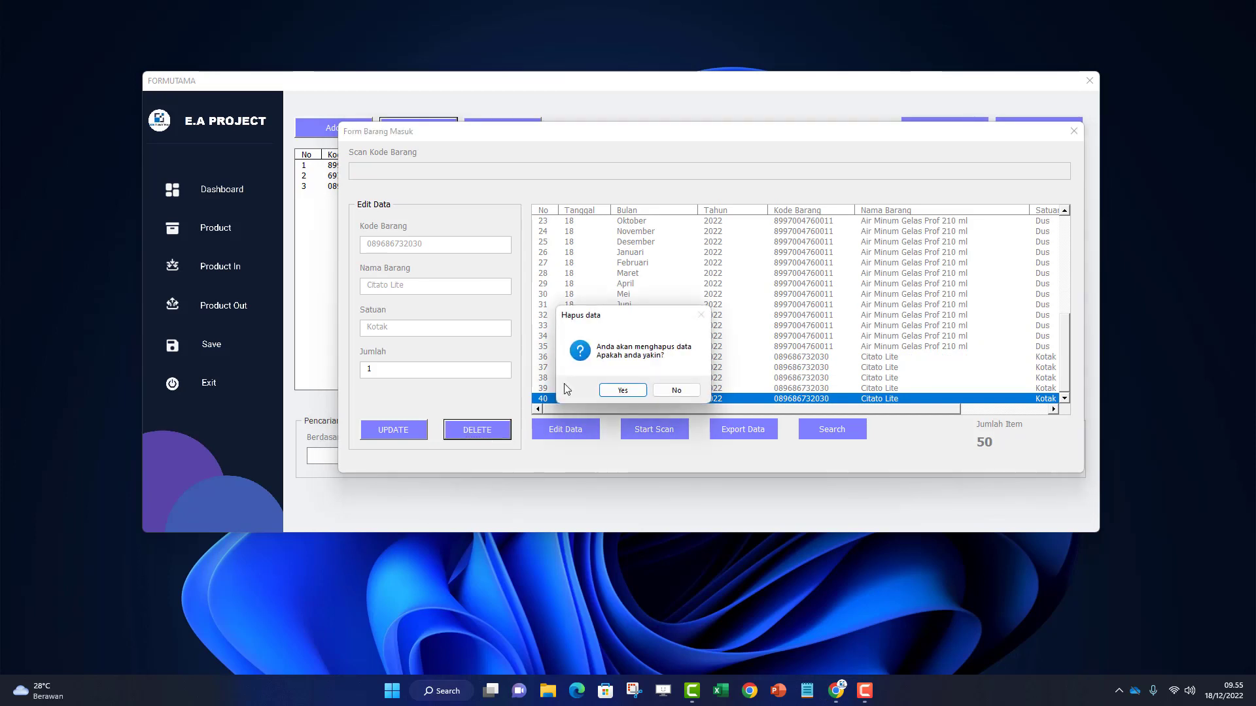
pyautogui.click(621, 390)
# - Delete the Citato Lite incoming entries in rows 39, 38 and 37
pyautogui.scroll(-7, 894, 399)
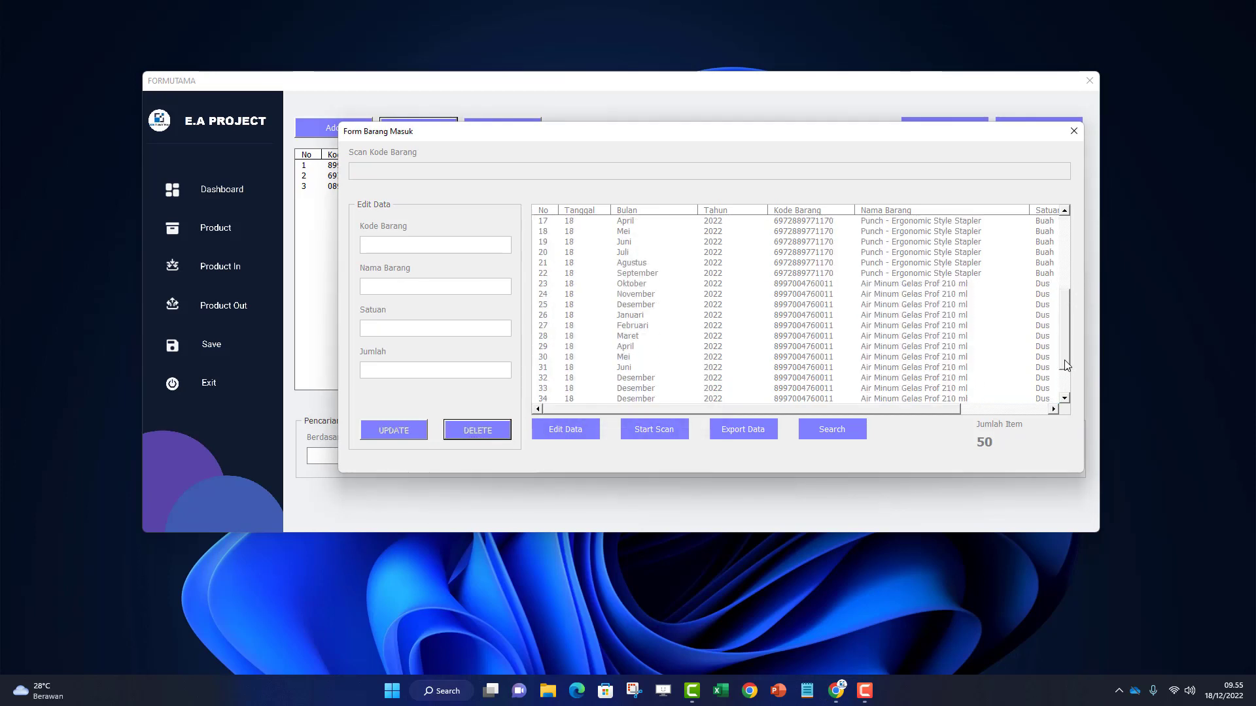
pyautogui.click(891, 398)
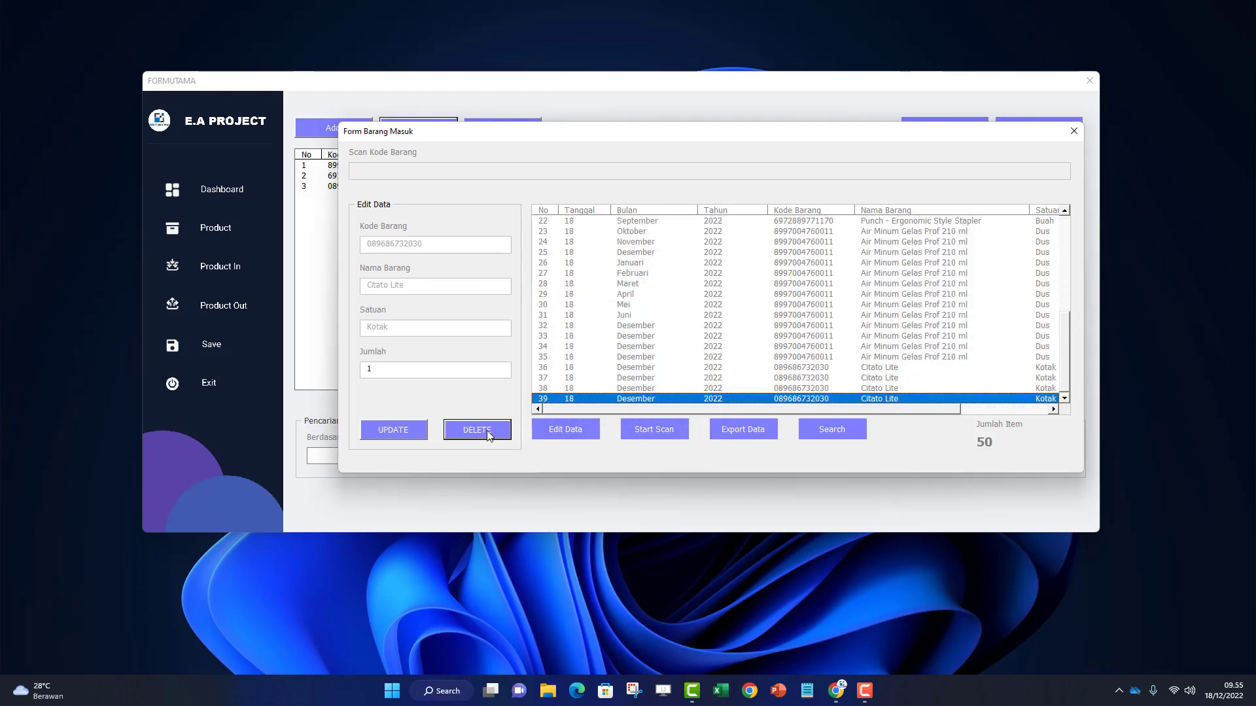
pyautogui.click(491, 431)
pyautogui.click(621, 391)
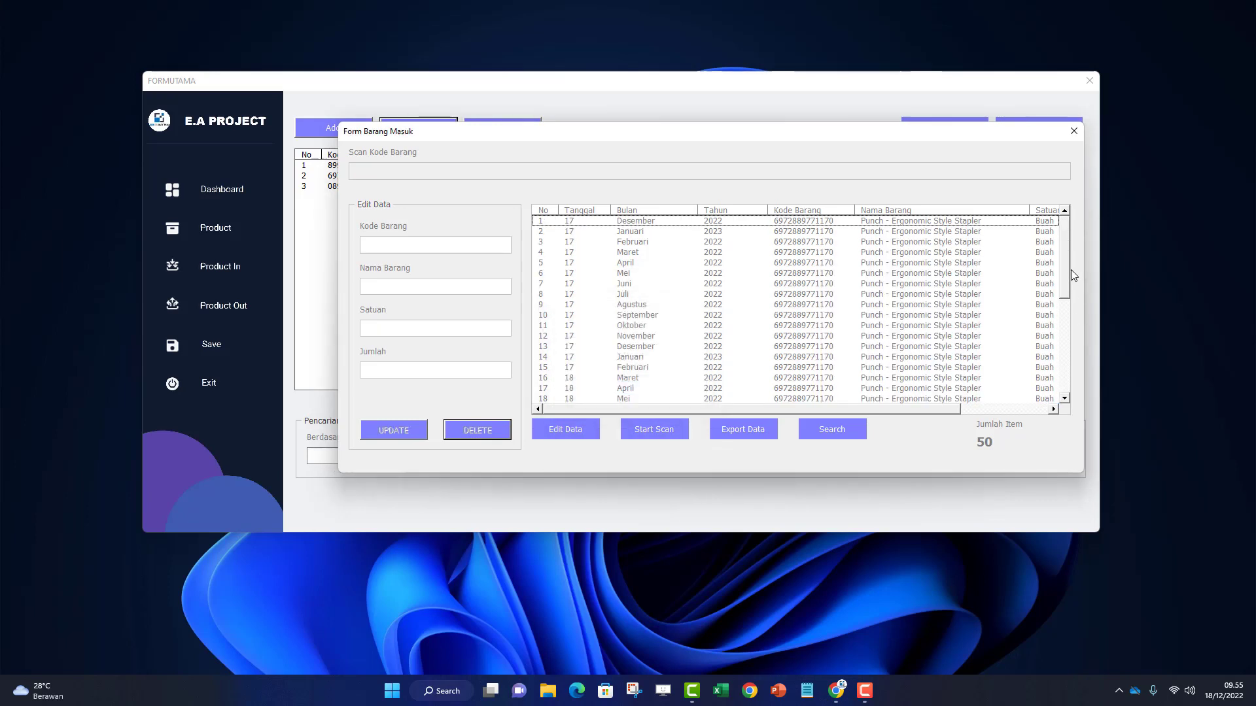
pyautogui.scroll(-7, 907, 401)
pyautogui.click(908, 401)
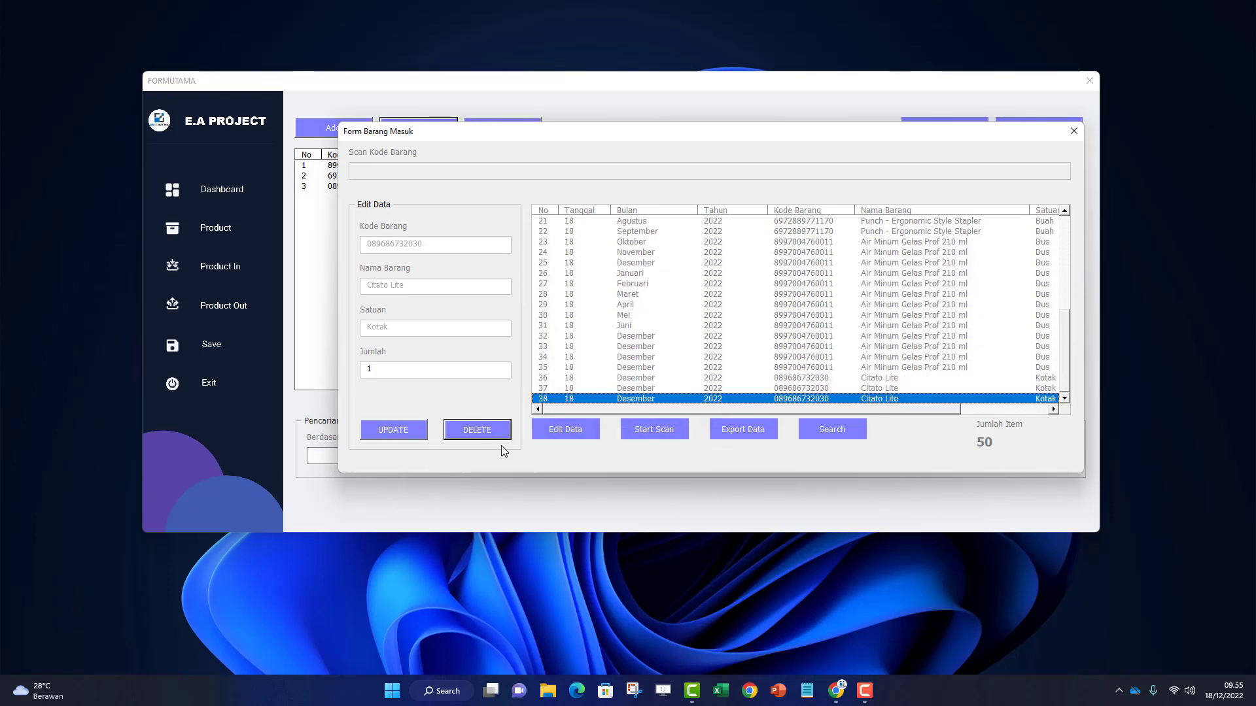
pyautogui.click(484, 433)
pyautogui.click(623, 391)
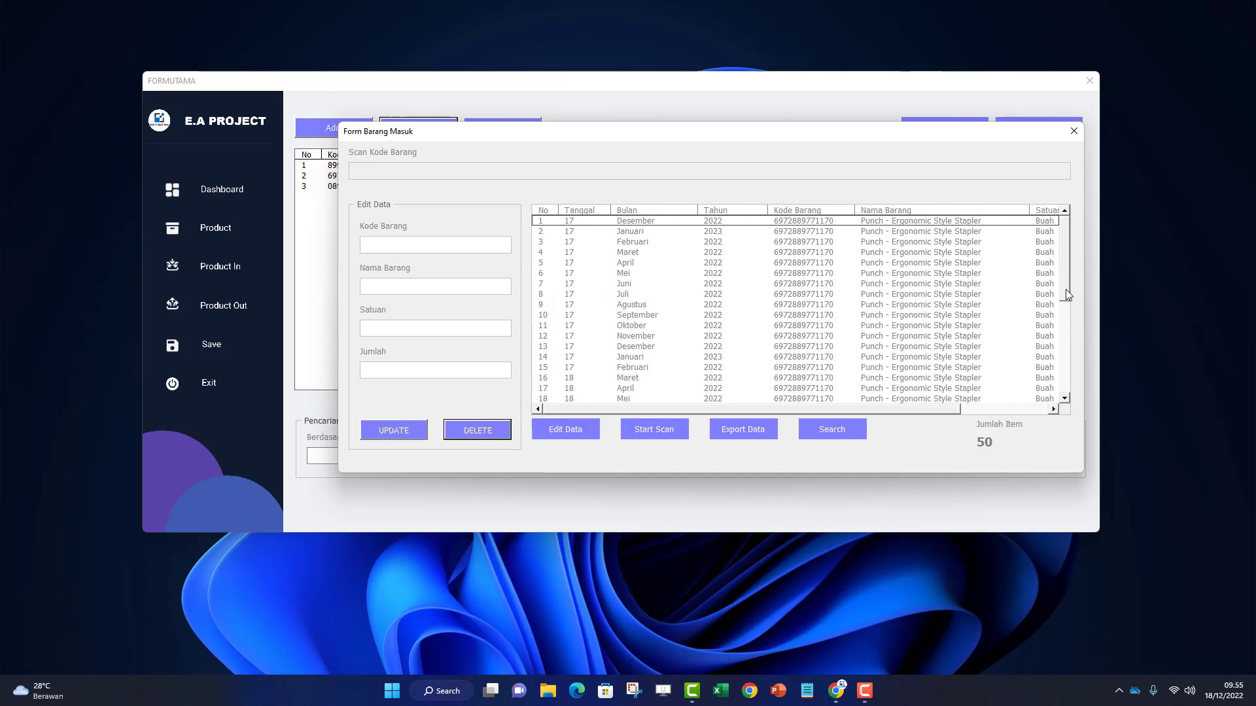
pyautogui.moveTo(1065, 289); pyautogui.dragTo(1065, 381)
pyautogui.click(873, 400)
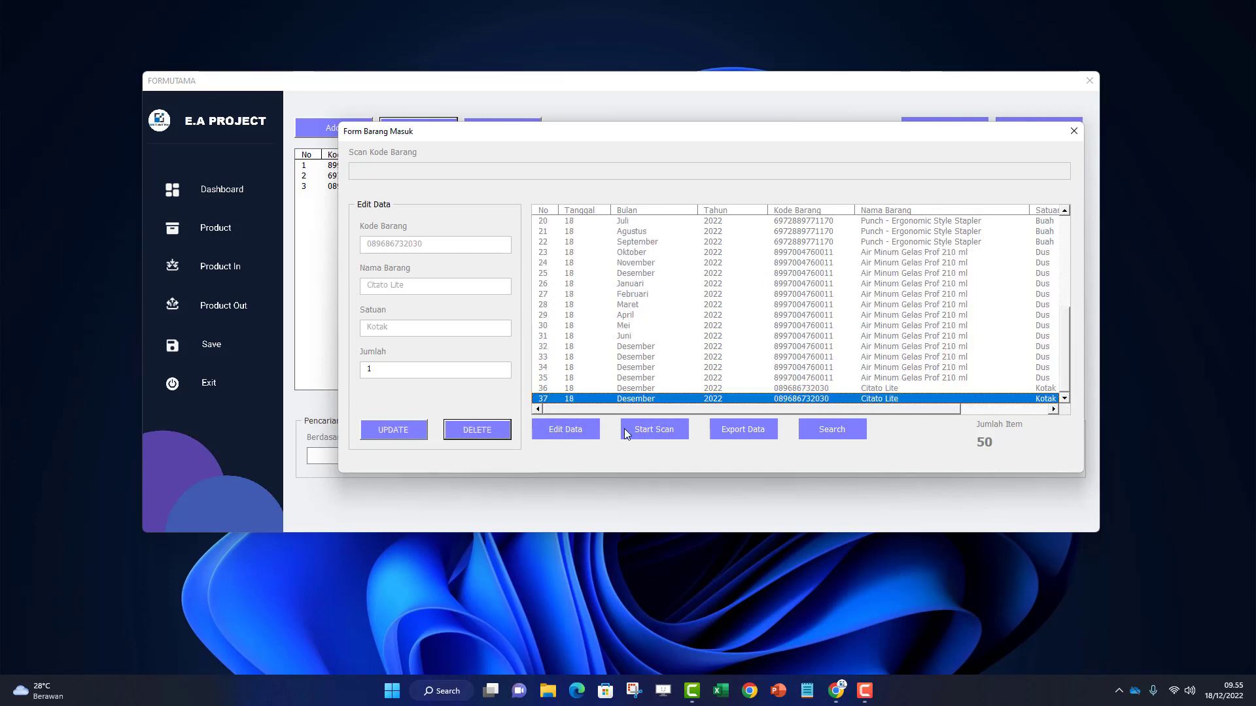
pyautogui.click(484, 433)
pyautogui.click(618, 395)
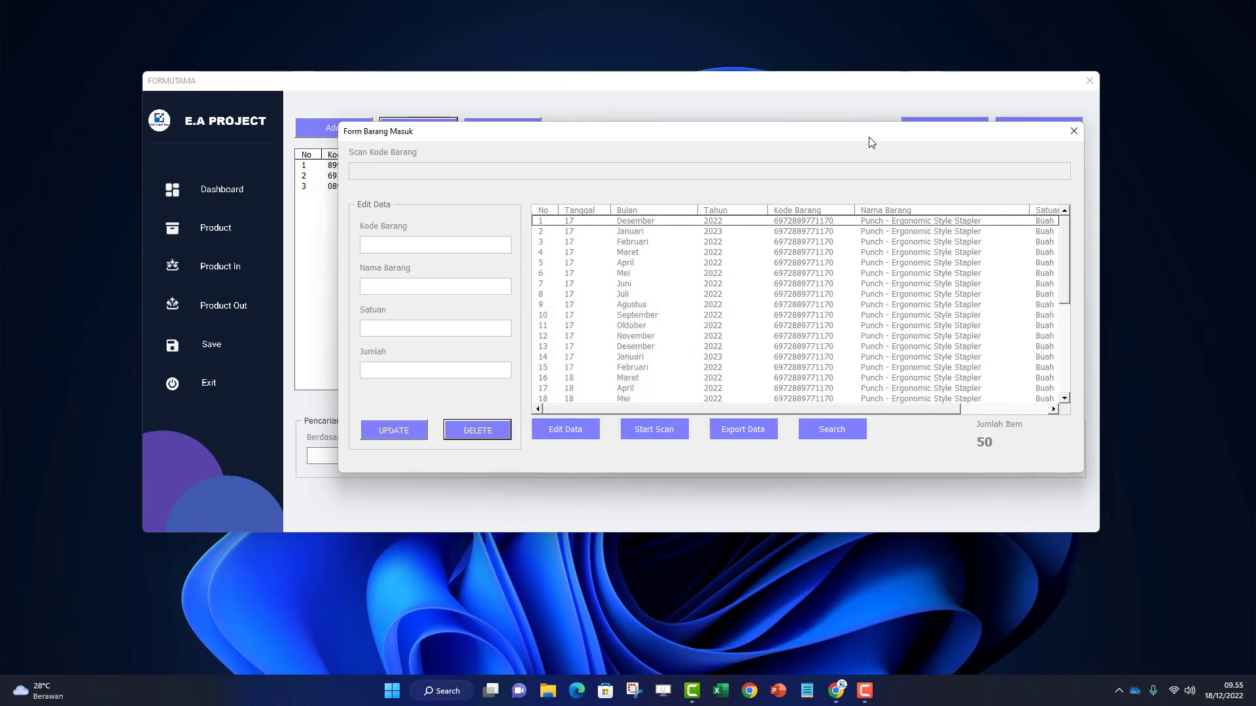
# - Update row 36 Citato Lite's quantity to 20, verify Jumlah Masuk, and close Form Barang Masuk
pyautogui.moveTo(868, 140); pyautogui.dragTo(858, 287)
pyautogui.moveTo(594, 280); pyautogui.dragTo(612, 129)
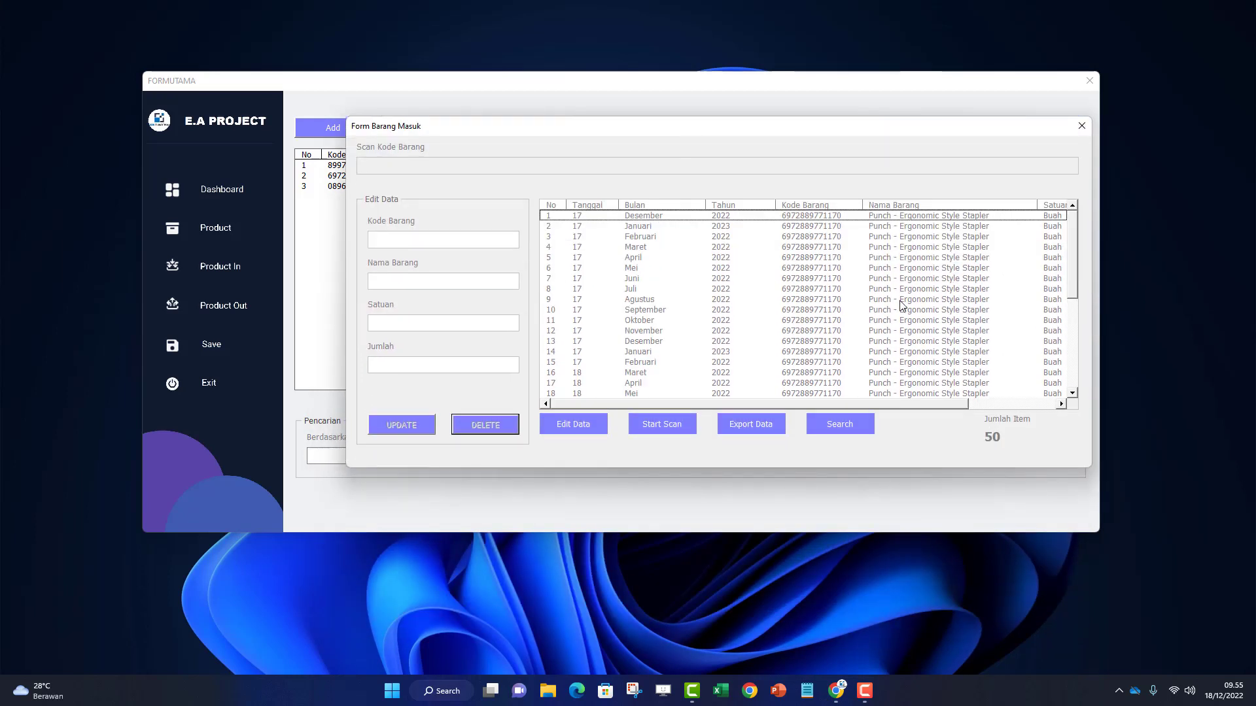
pyautogui.moveTo(1073, 282); pyautogui.dragTo(1072, 386)
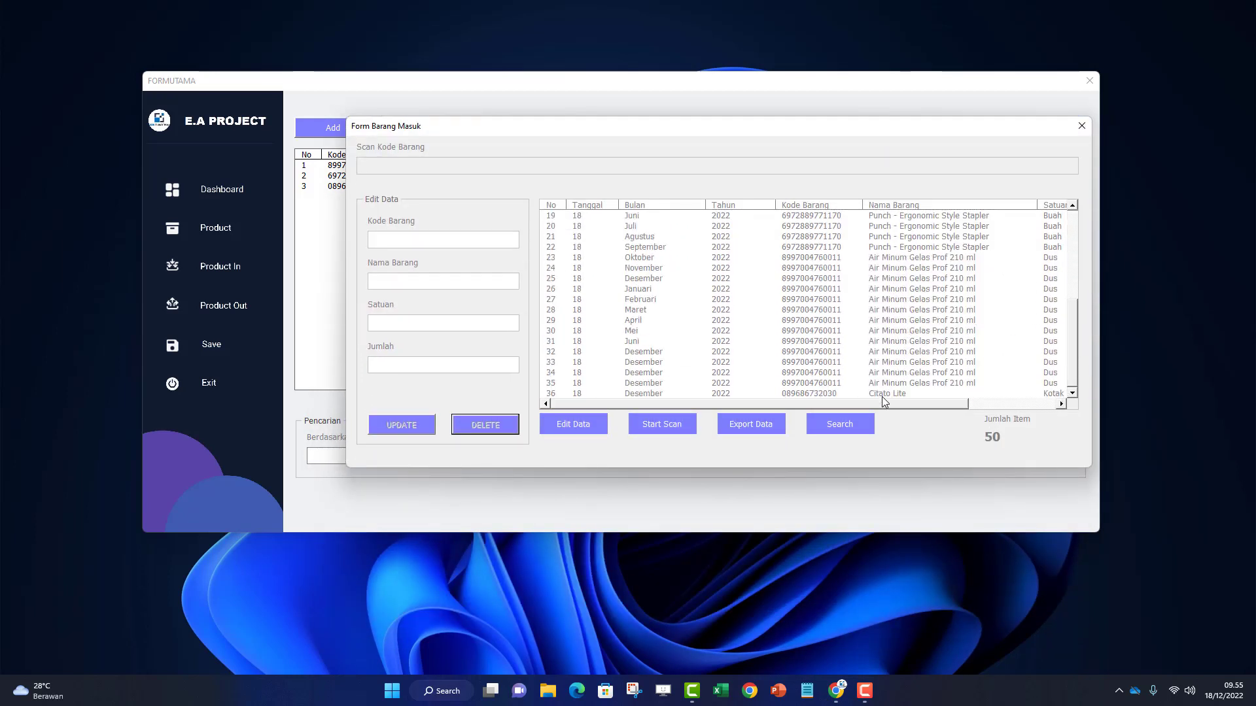
pyautogui.click(829, 394)
pyautogui.doubleClick(448, 361)
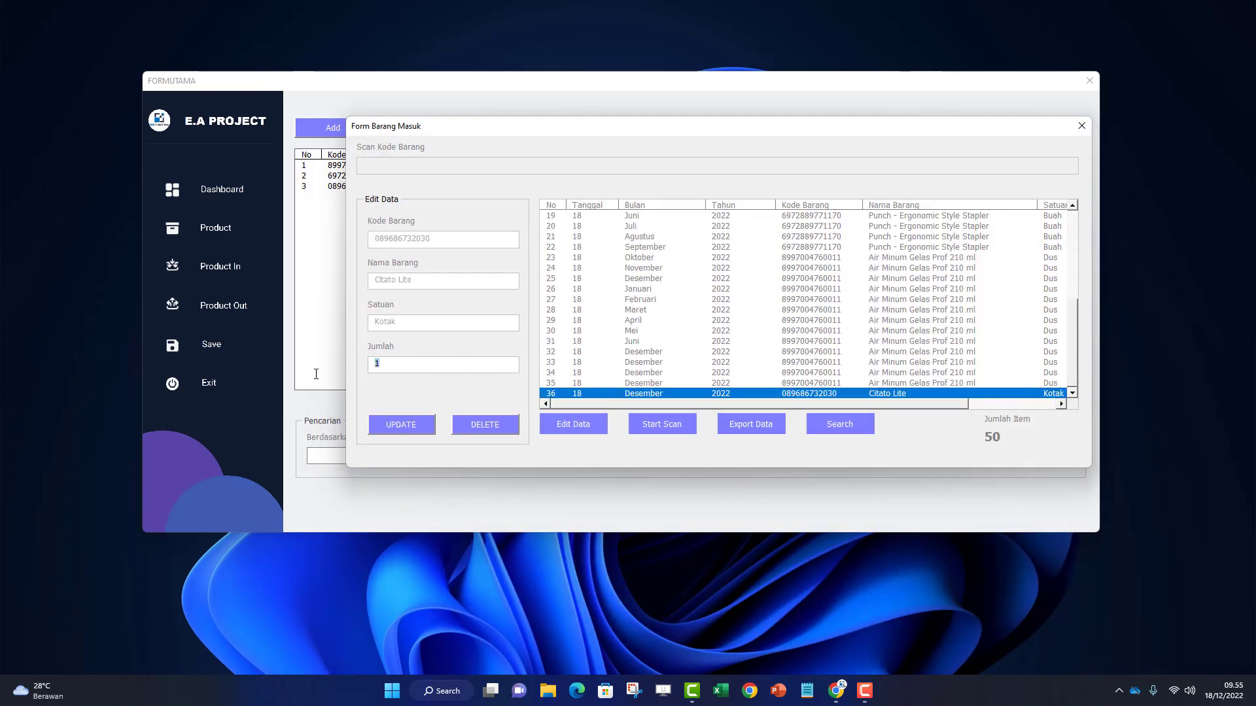
pyautogui.write('20')
pyautogui.click(397, 426)
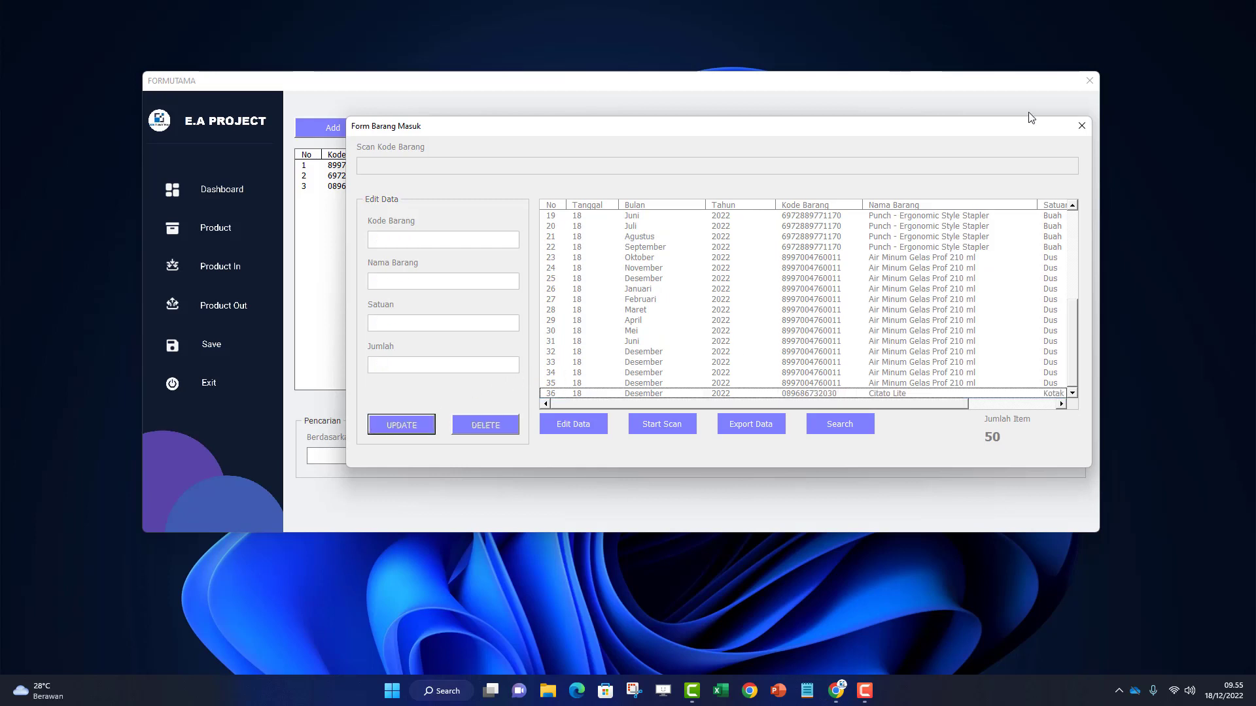
pyautogui.click(997, 404)
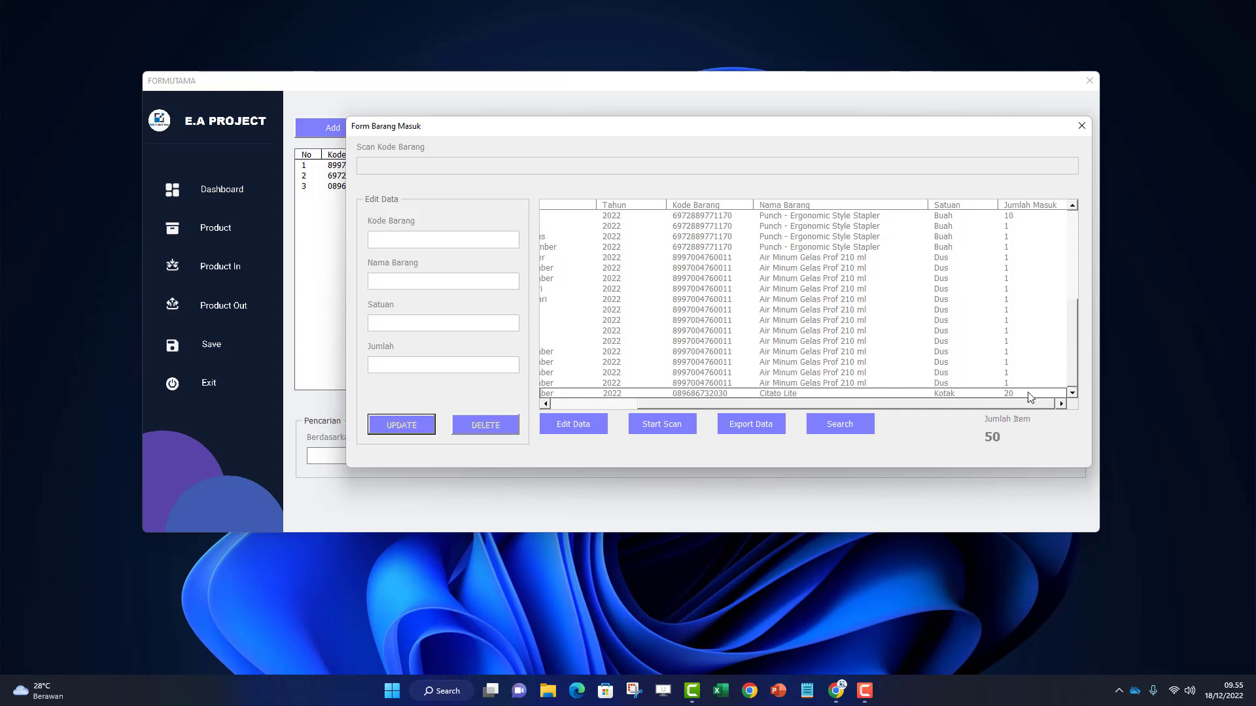
pyautogui.click(1082, 126)
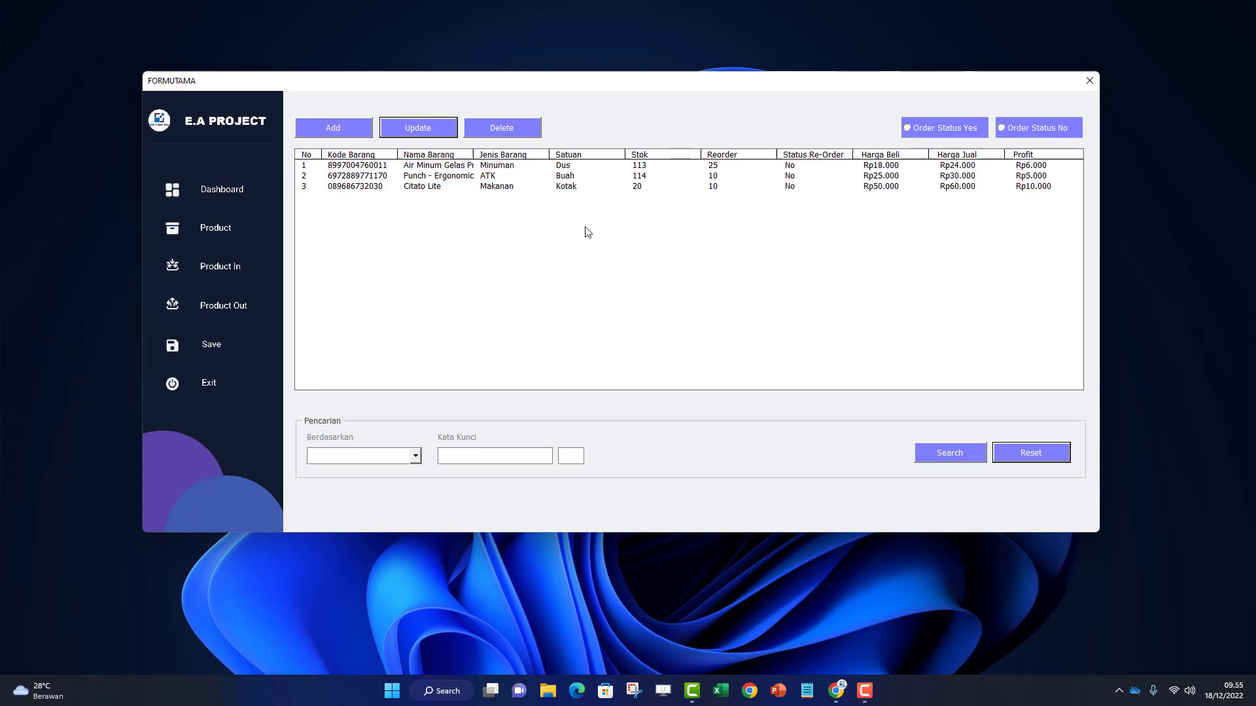
# - Reopen Product In, select the first record, and start barcode scanning
pyautogui.click(236, 266)
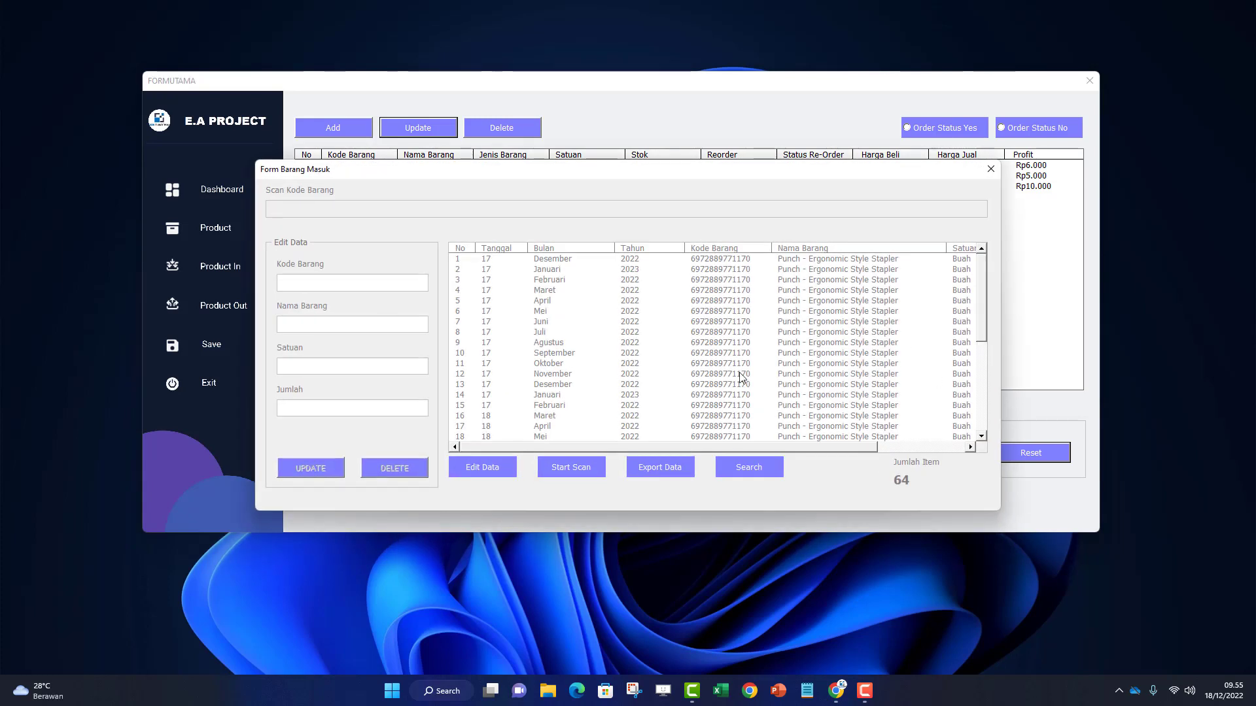
pyautogui.moveTo(734, 172); pyautogui.dragTo(769, 100)
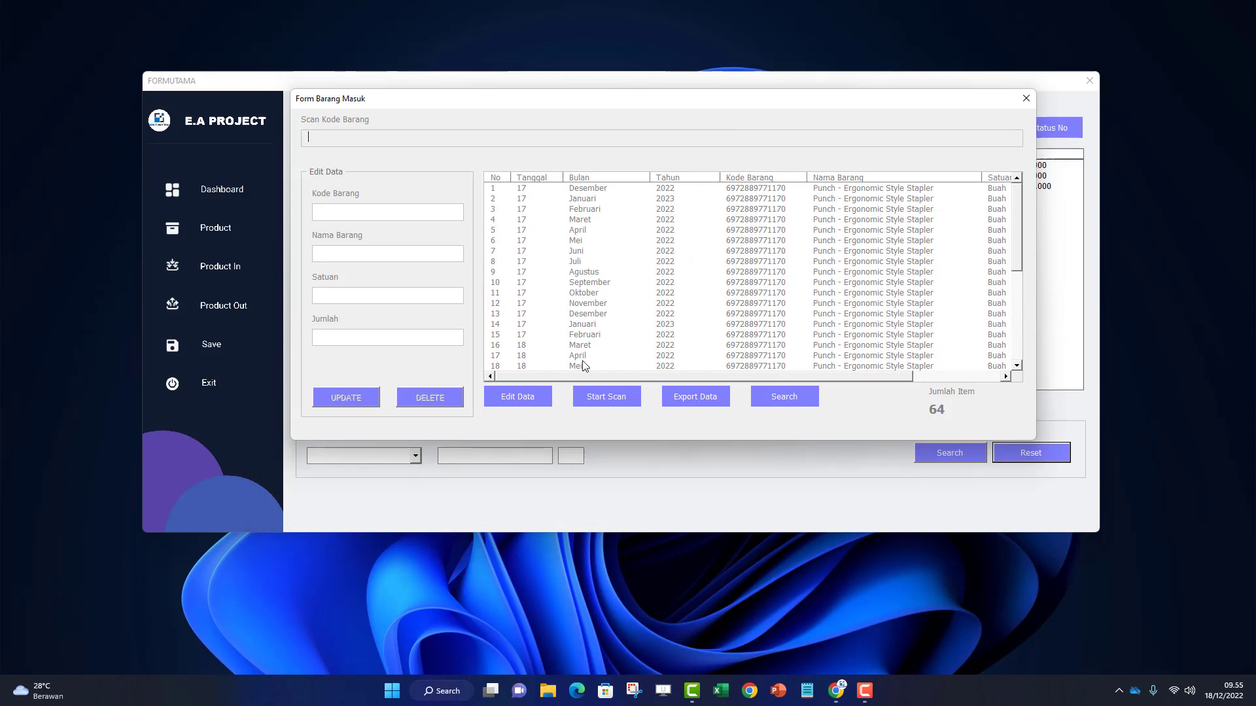
pyautogui.click(529, 397)
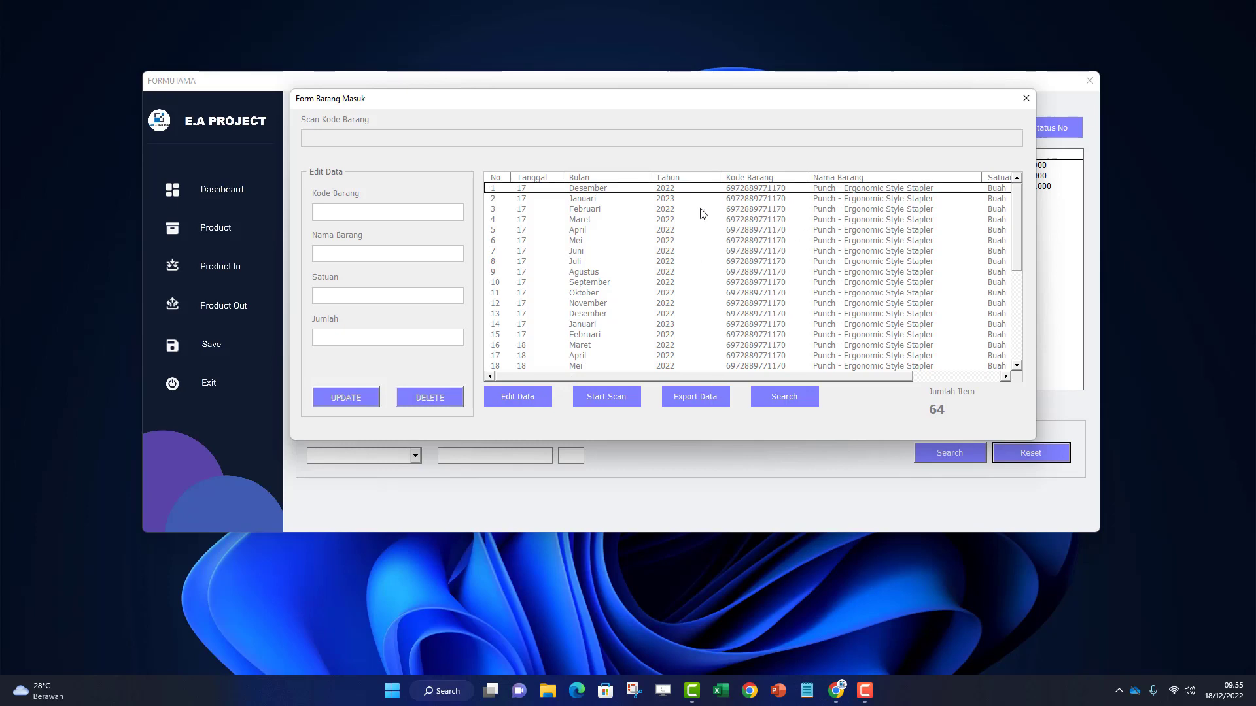
pyautogui.click(607, 398)
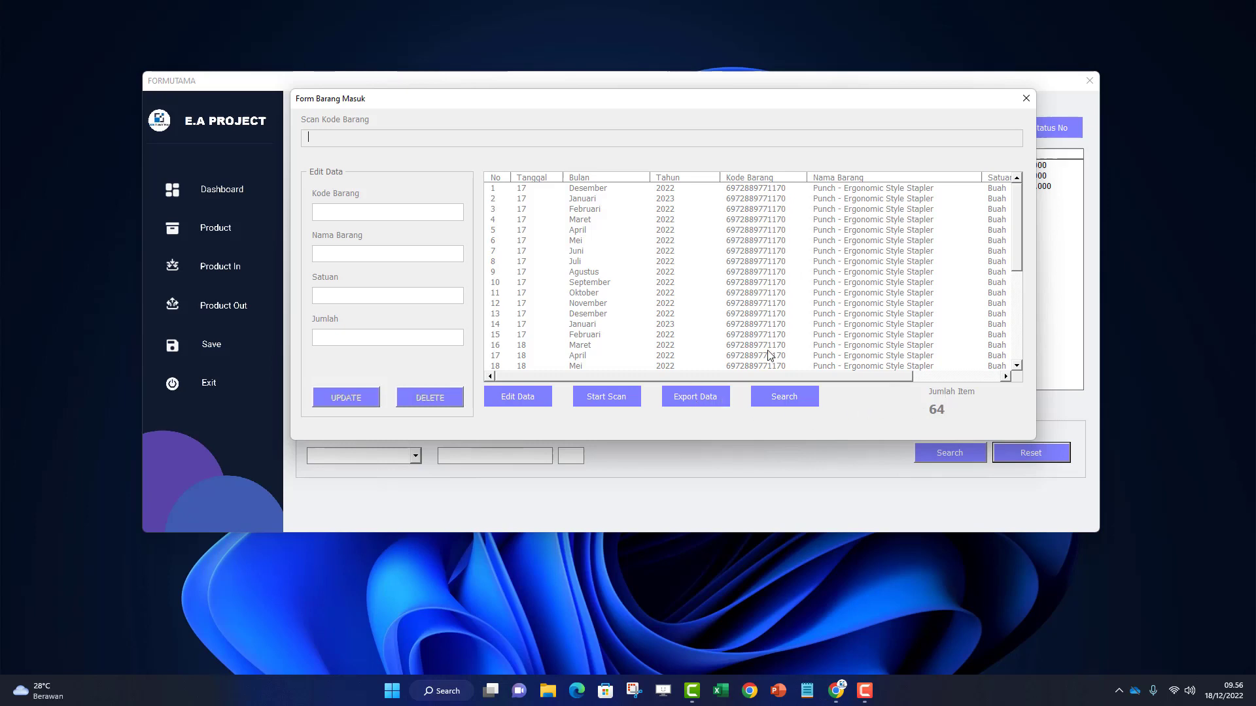
# - Search the incoming records by Nama Barang for the keyword 'c'
pyautogui.click(785, 397)
pyautogui.moveTo(640, 231); pyautogui.dragTo(737, 166)
pyautogui.click(800, 233)
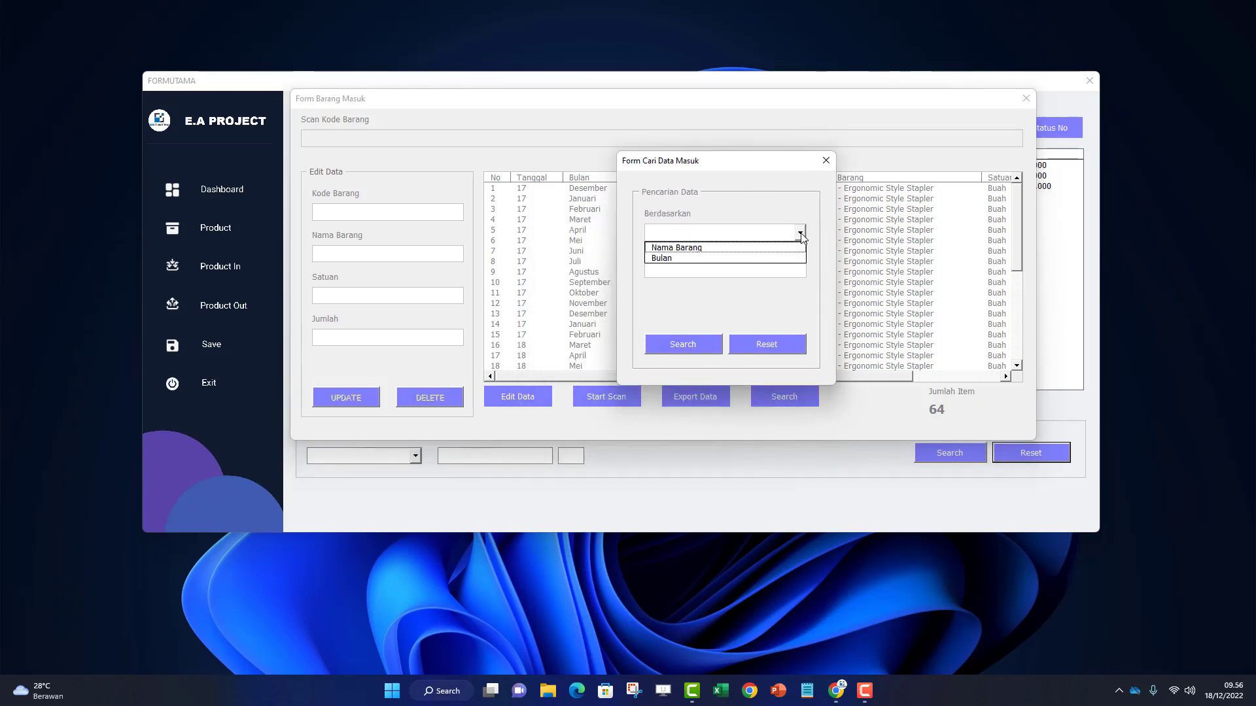
pyautogui.click(752, 247)
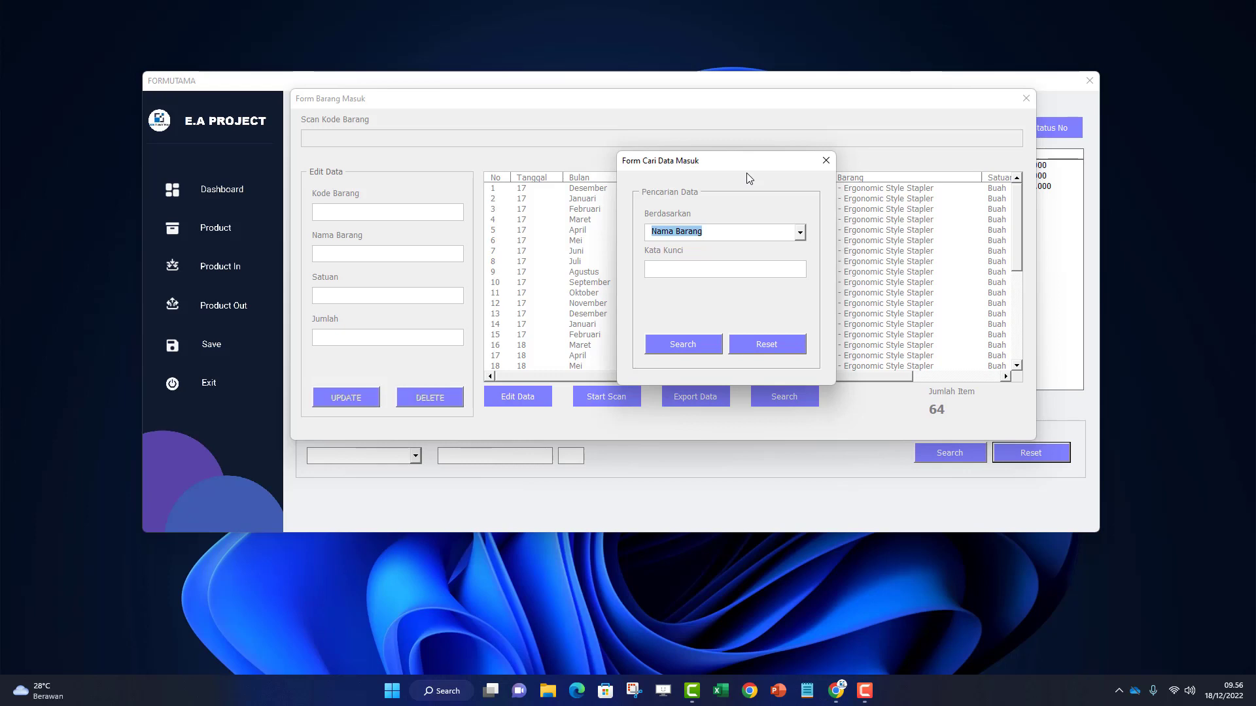
pyautogui.moveTo(747, 172); pyautogui.dragTo(1004, 163)
pyautogui.click(951, 249)
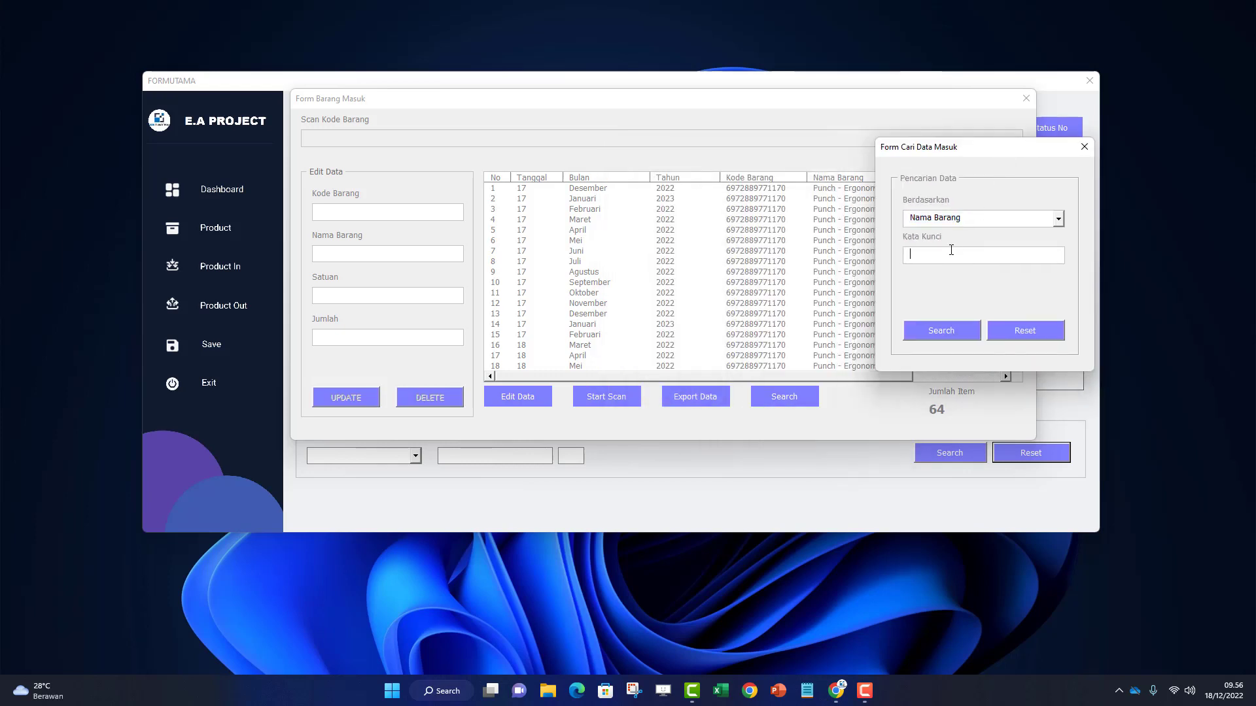
pyautogui.click(942, 324)
pyautogui.moveTo(926, 149); pyautogui.dragTo(685, 309)
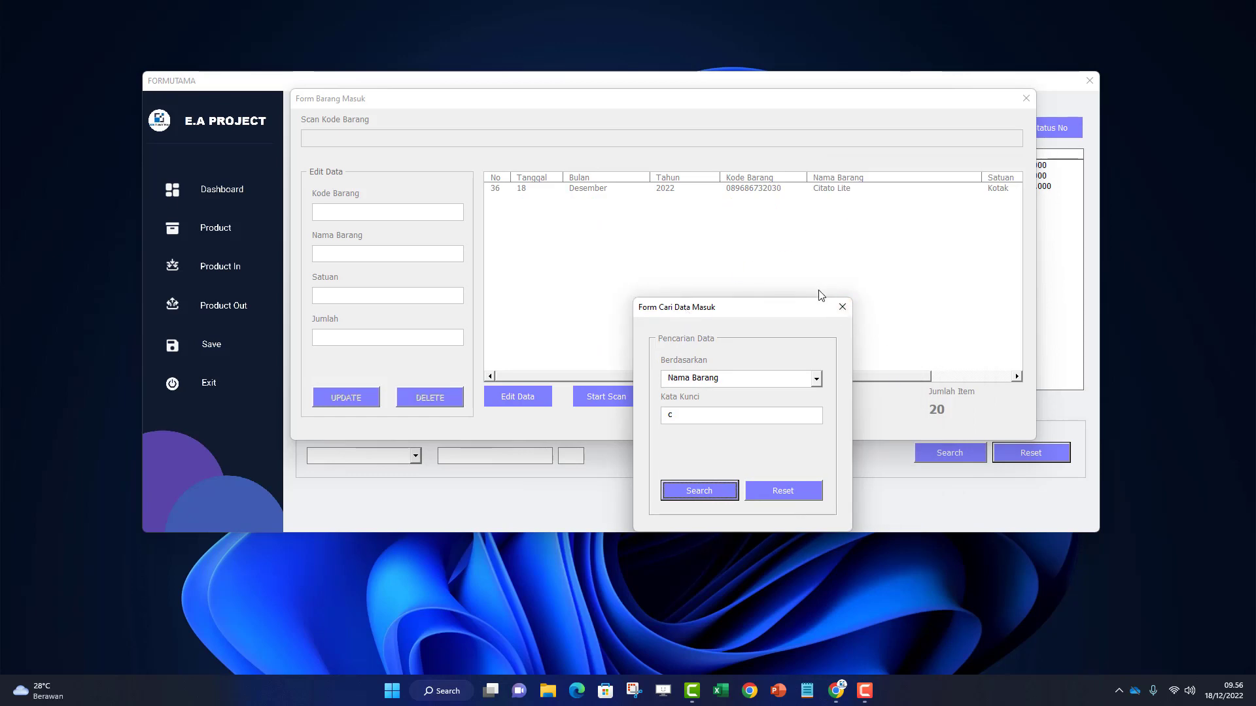
# - Search by Bulan for Desember 2022, leaving eight entries totalling 27 items
pyautogui.moveTo(828, 307); pyautogui.dragTo(896, 182)
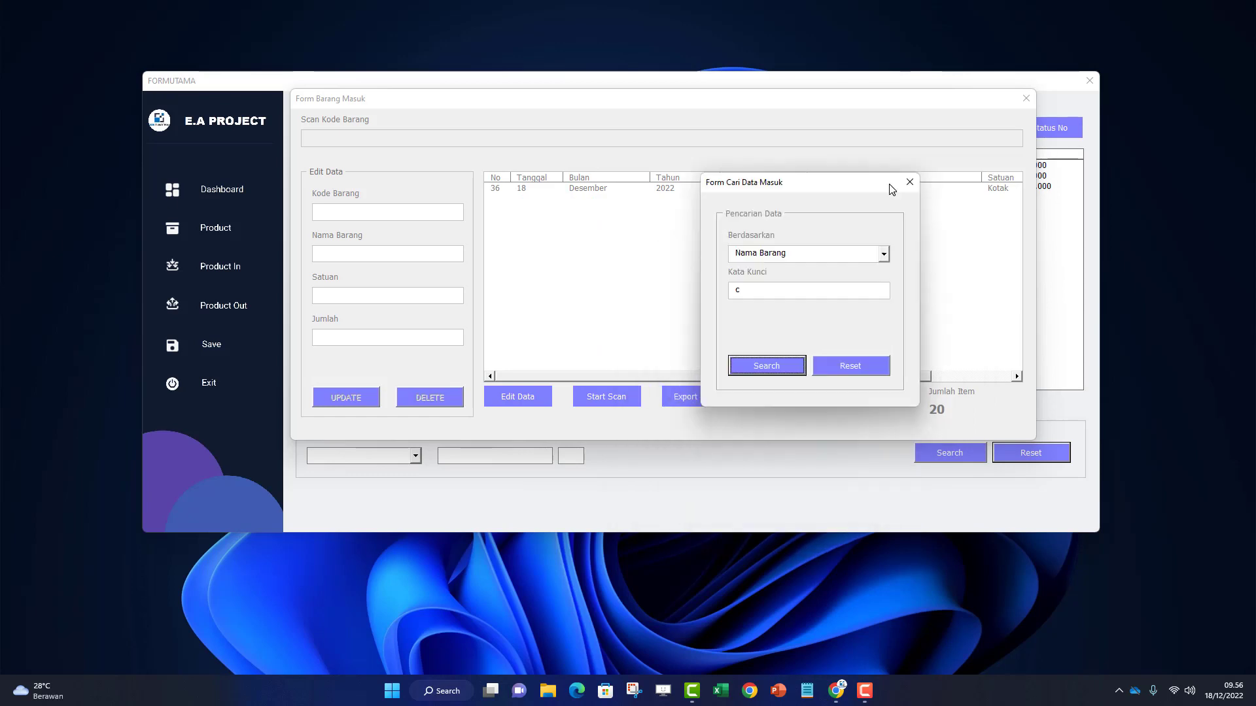
pyautogui.click(881, 254)
pyautogui.click(805, 279)
pyautogui.click(782, 288)
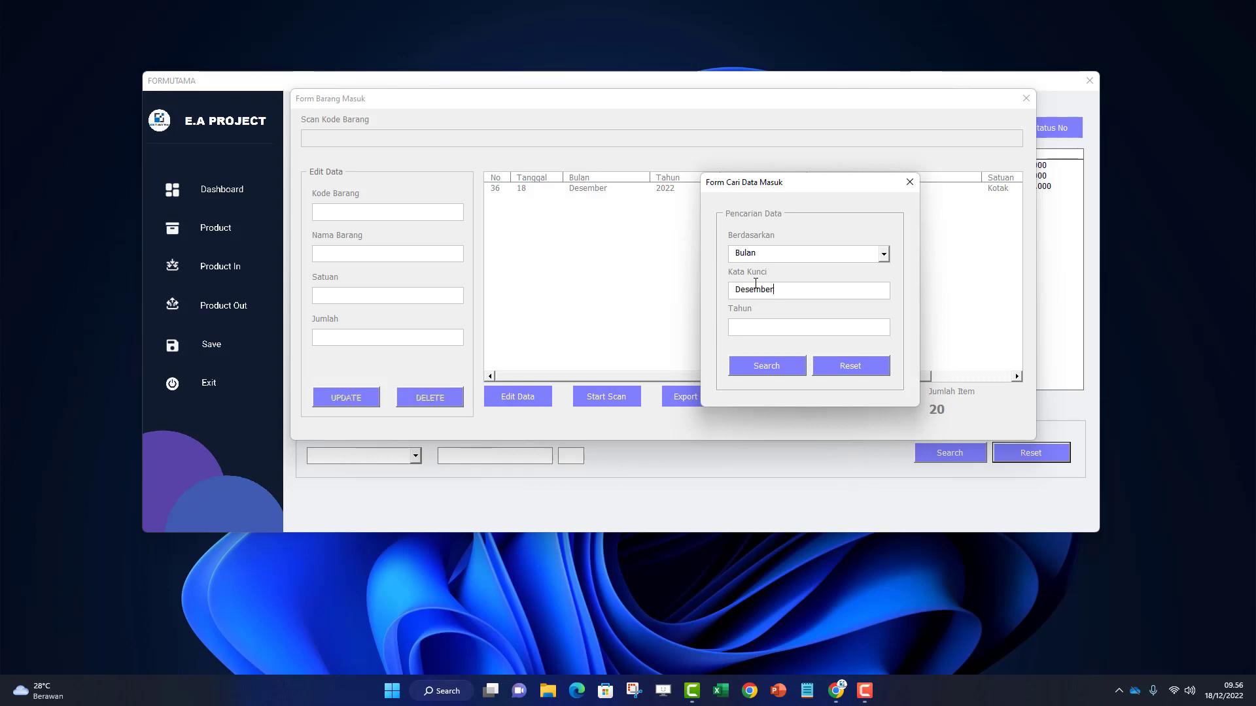
pyautogui.write('2022')
pyautogui.click(774, 366)
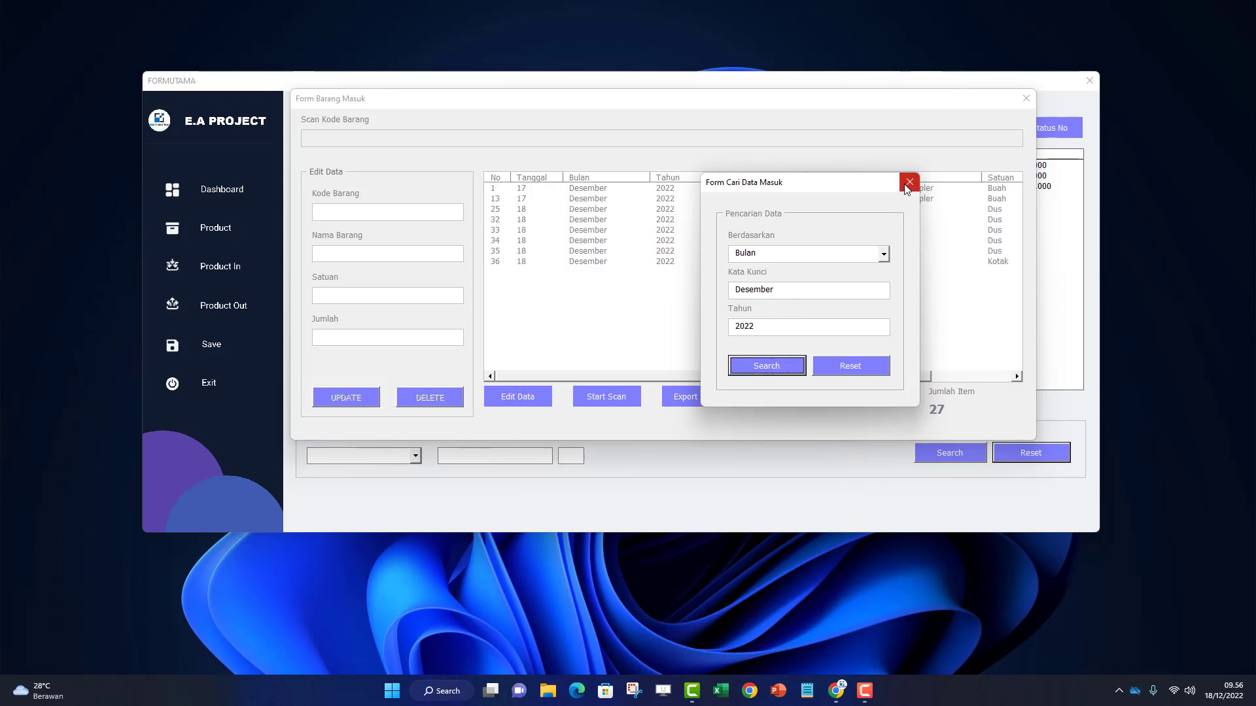
pyautogui.moveTo(869, 183); pyautogui.dragTo(416, 240)
# - Export the filtered Desember 2022 incoming records and acknowledge the saved message
pyautogui.click(680, 255)
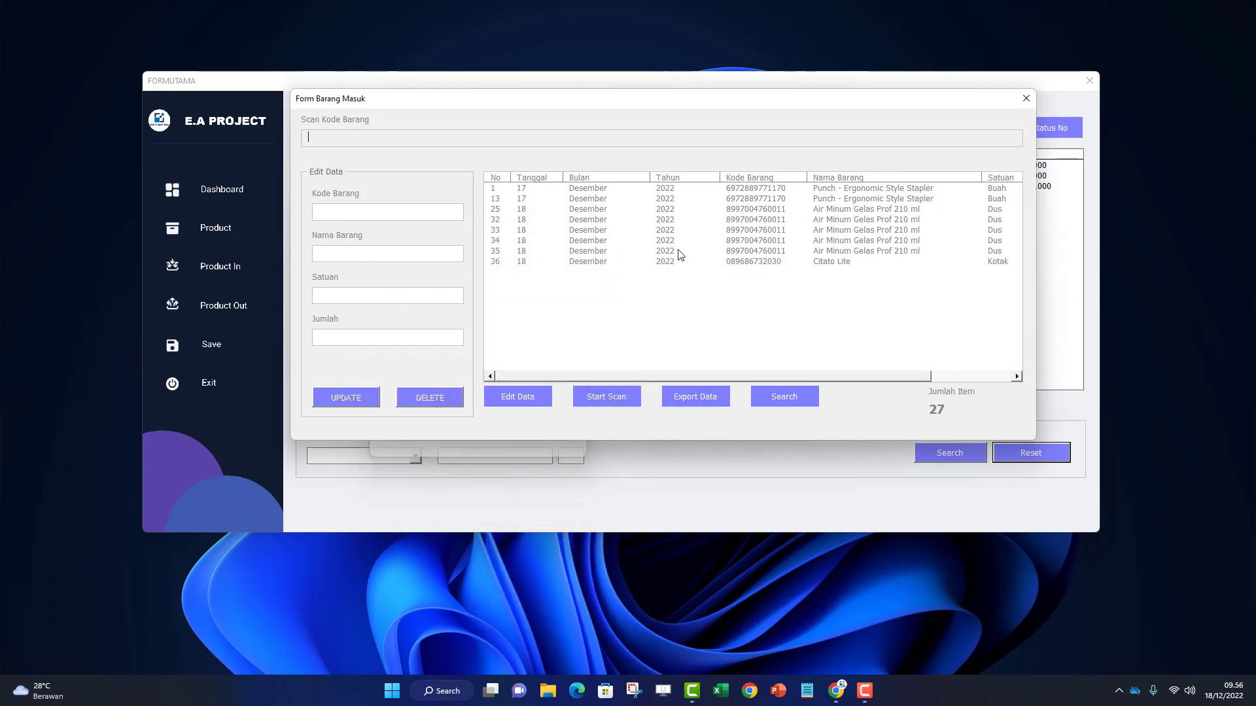
pyautogui.click(697, 396)
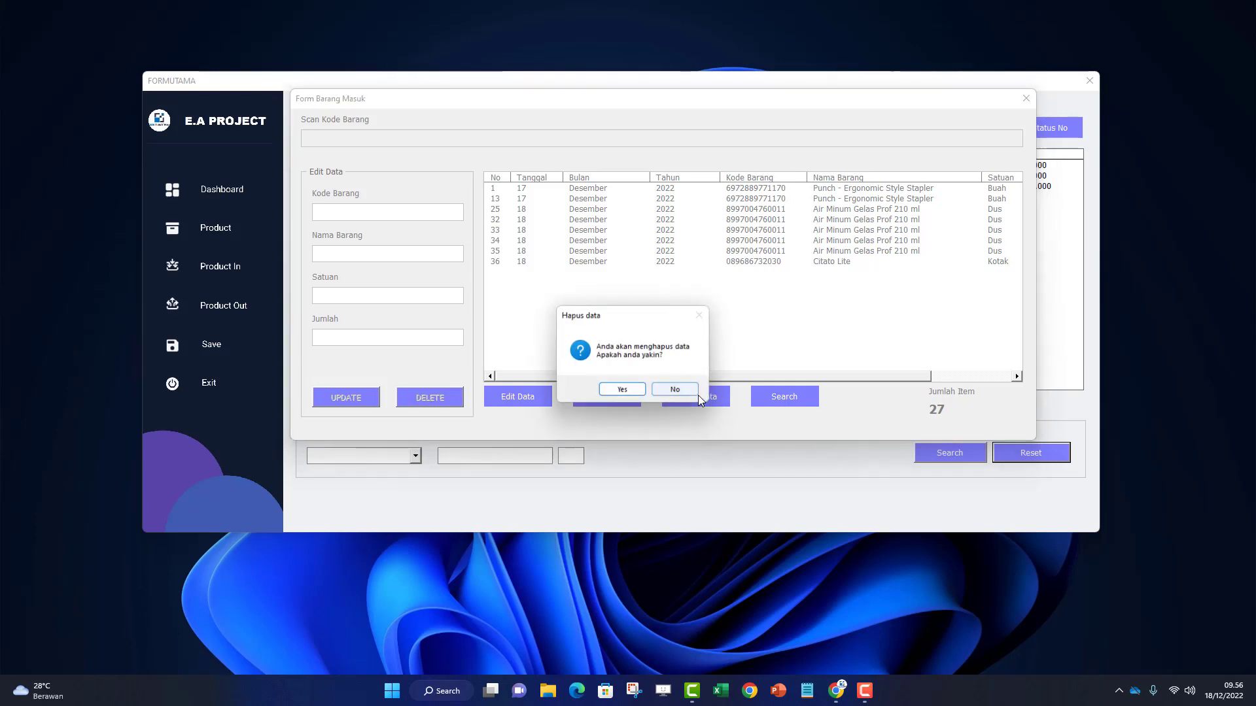
pyautogui.click(629, 395)
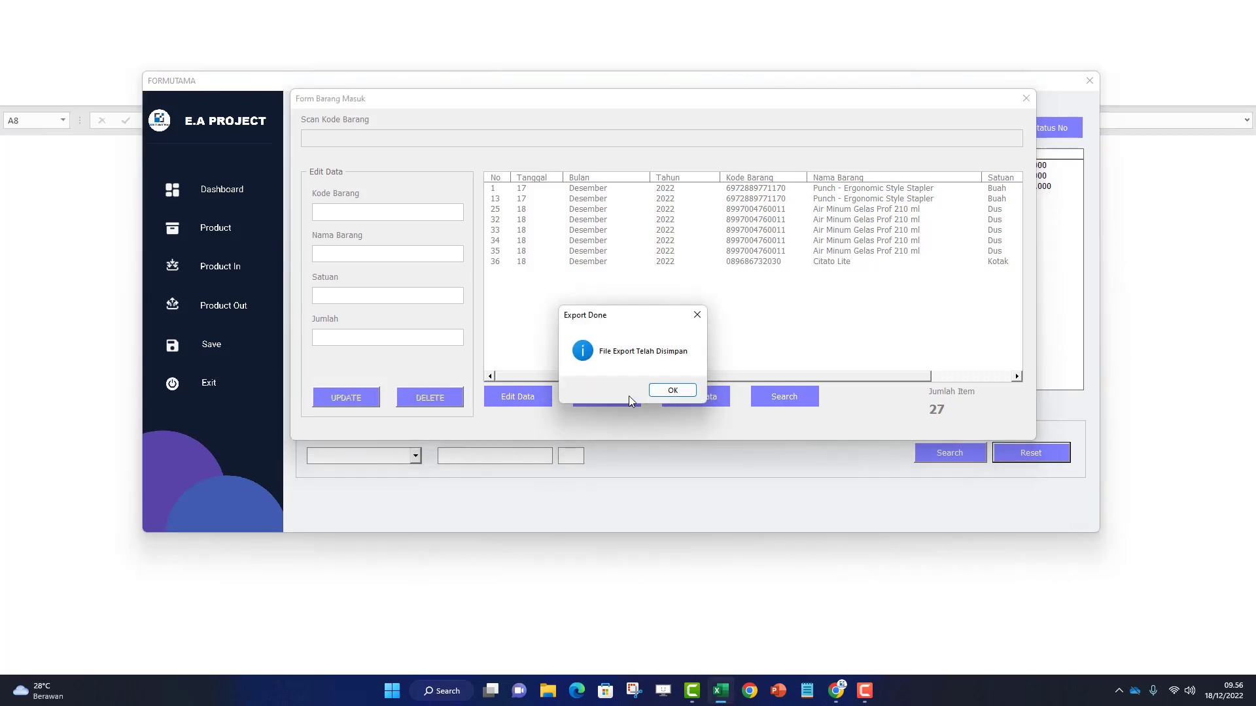
pyautogui.click(663, 394)
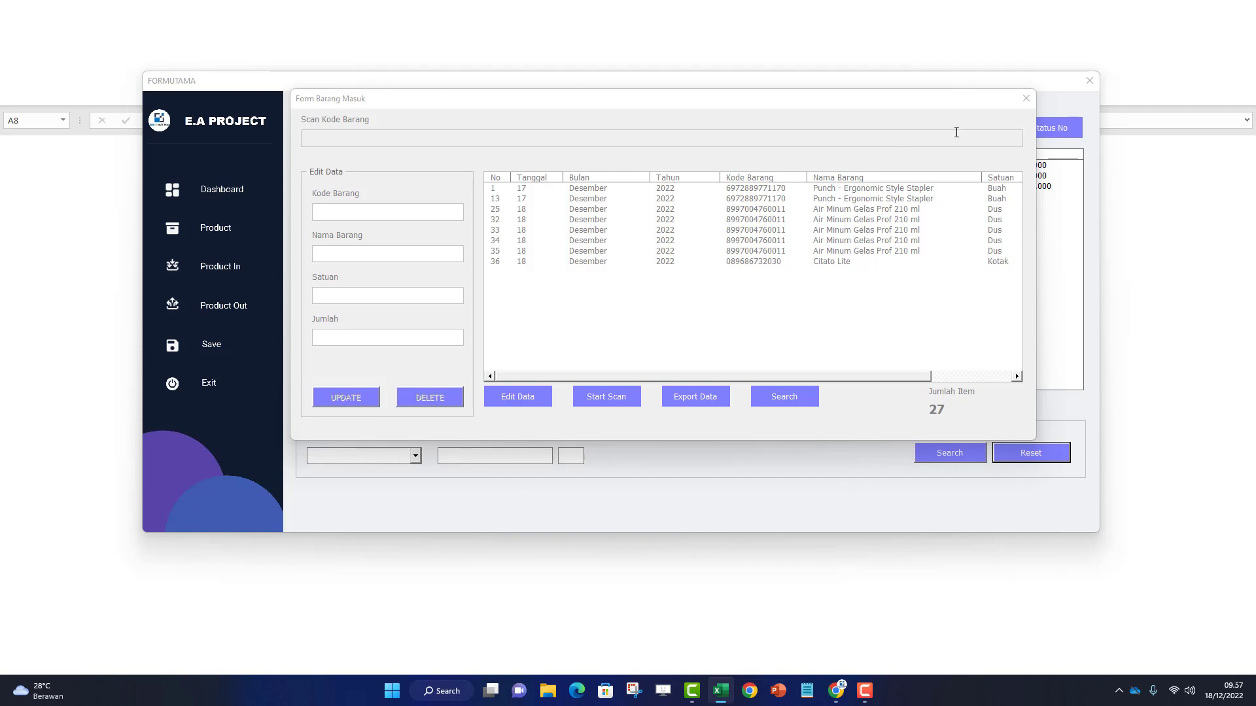
# - Close the incoming form, view the dashboard, exit the app, and bring up File Explorer
pyautogui.click(1024, 99)
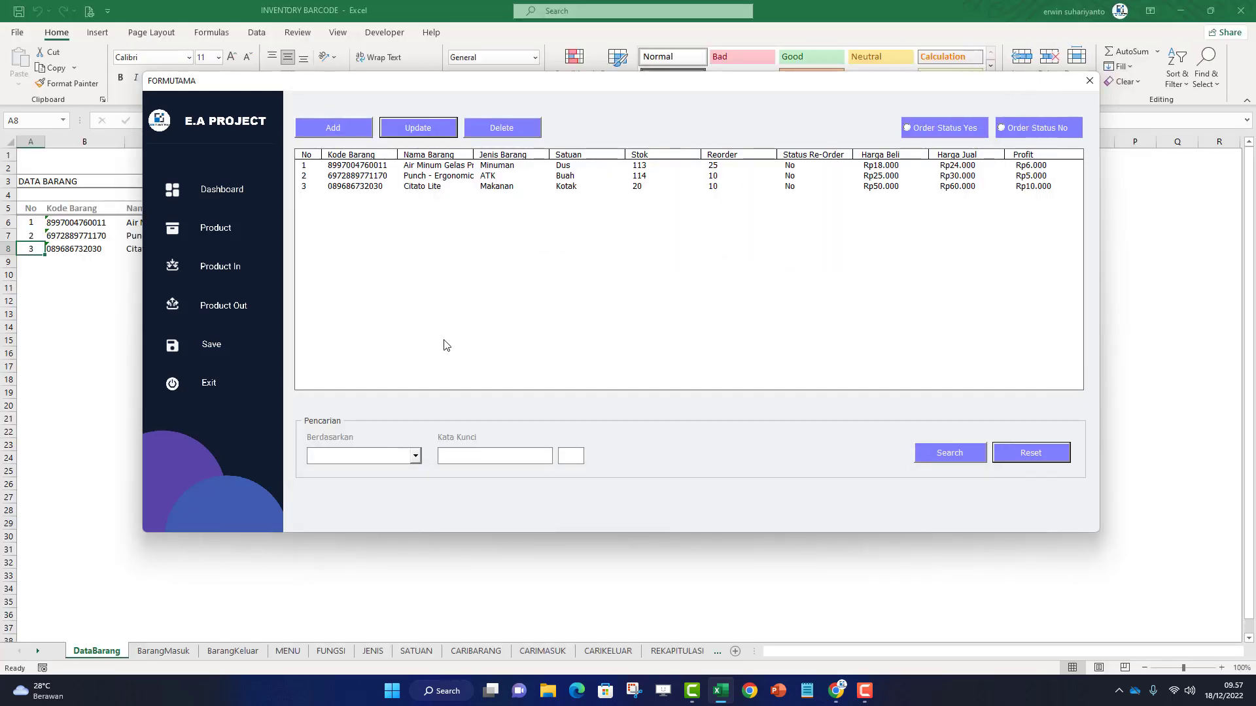
pyautogui.click(230, 191)
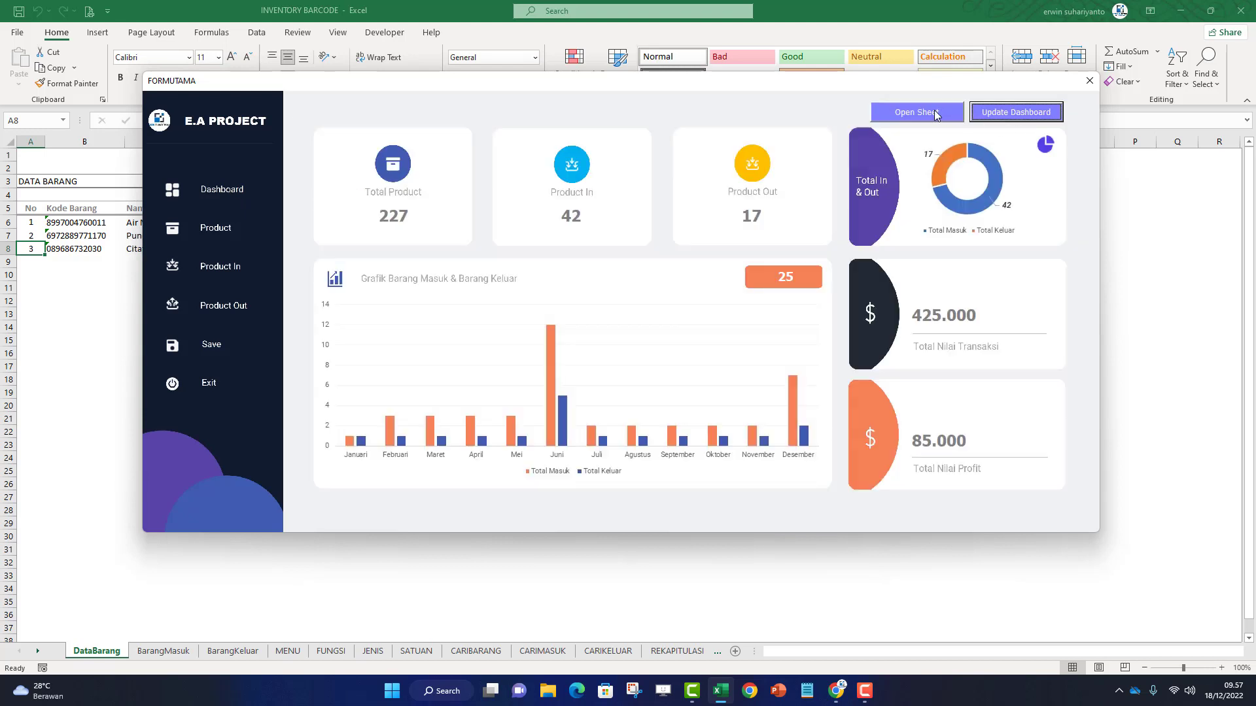
pyautogui.click(936, 115)
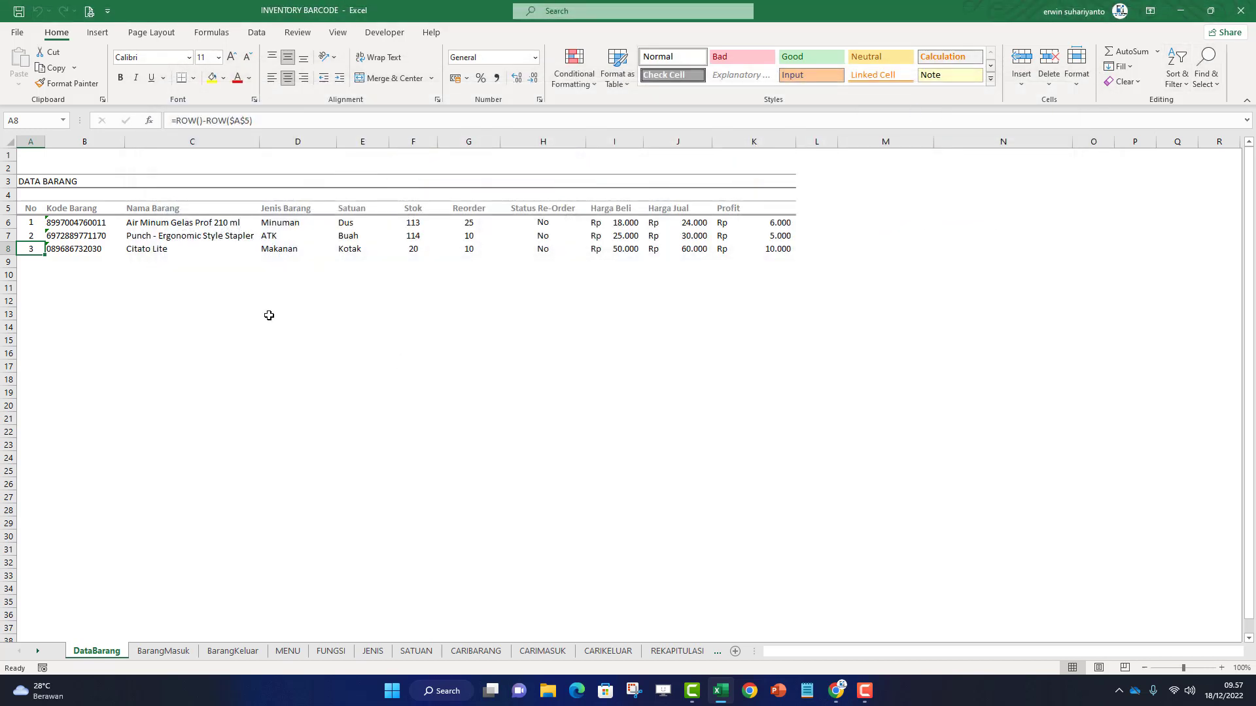
pyautogui.click(548, 691)
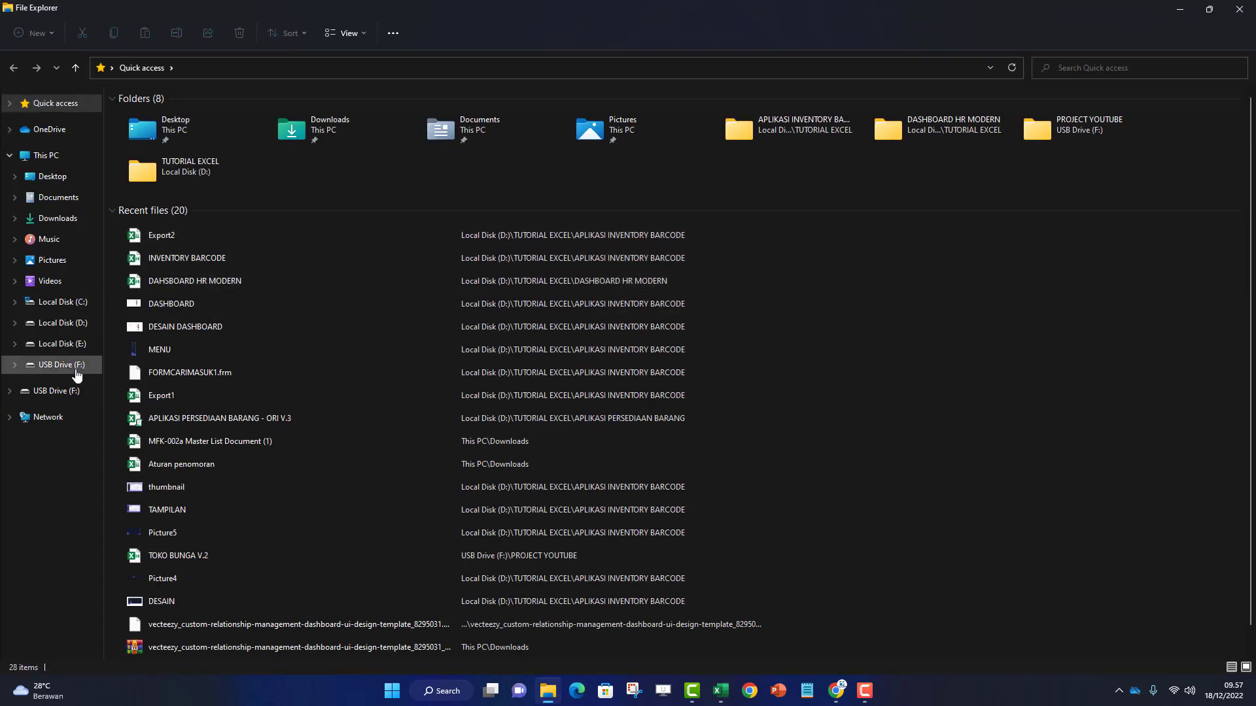
# - Browse to D:\TUTORIAL EXCEL\APLIKASI INVENTORY BARCODE and select the Export2 workbook
pyautogui.click(58, 323)
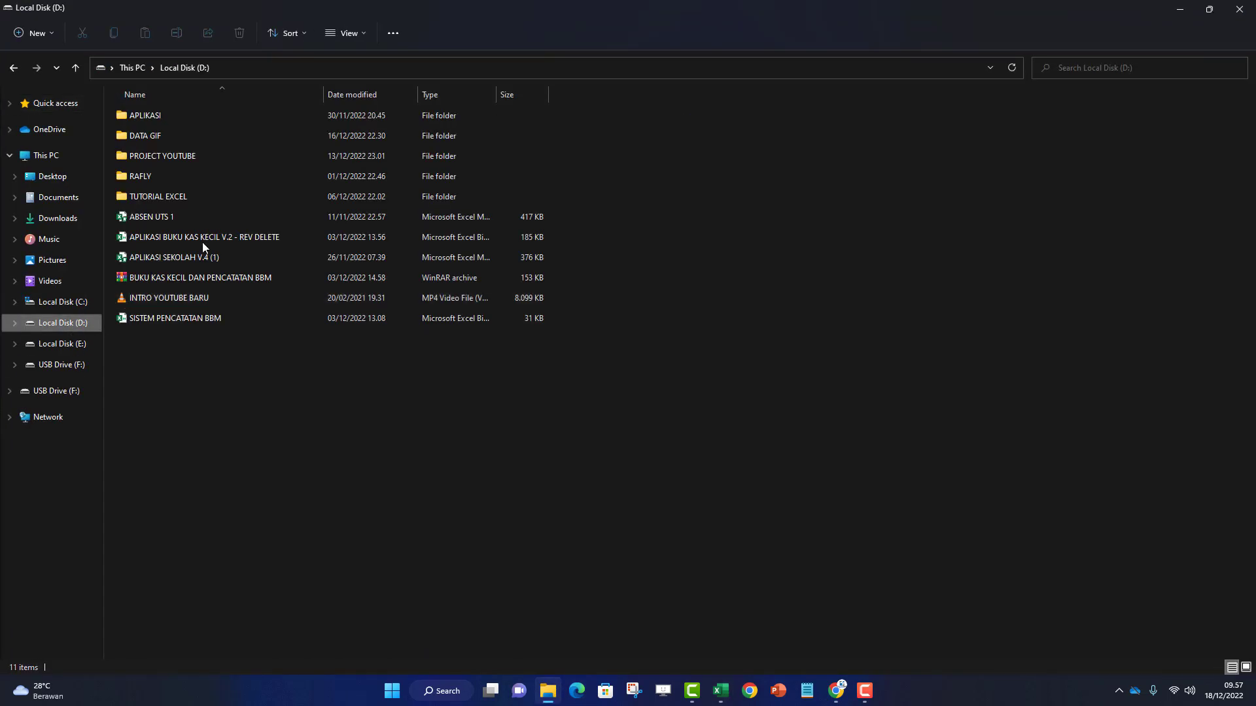
pyautogui.doubleClick(165, 195)
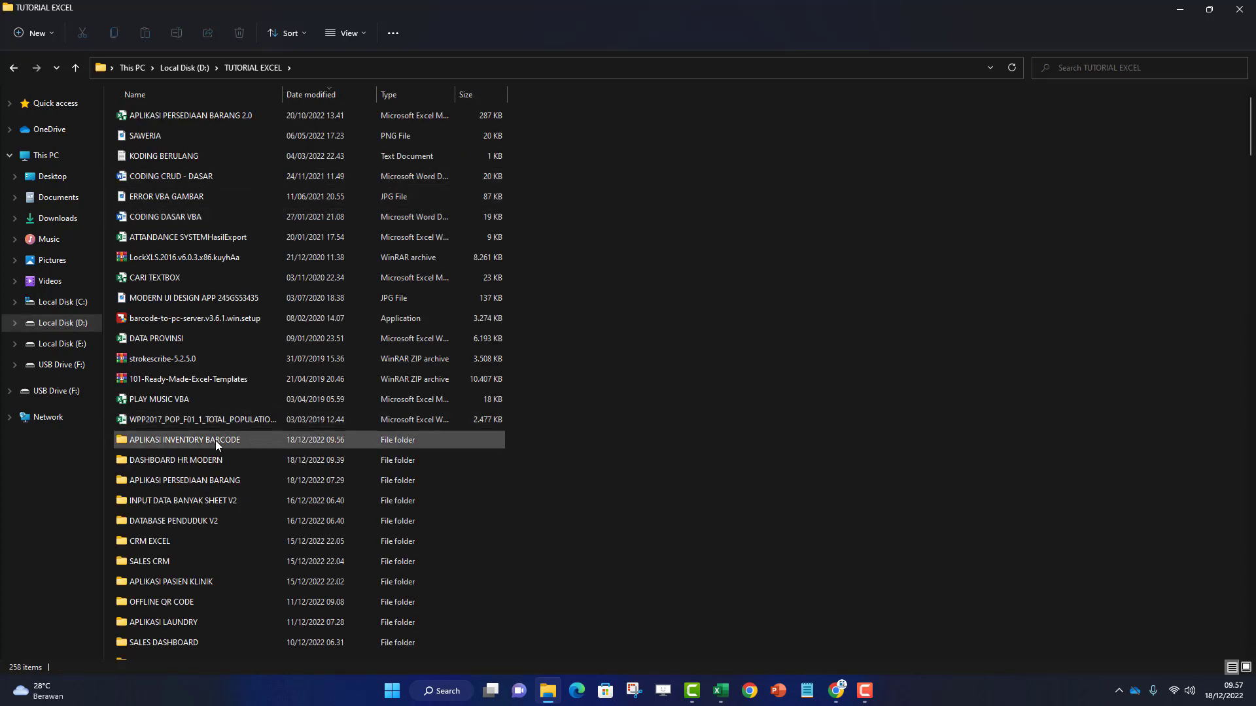
pyautogui.doubleClick(215, 441)
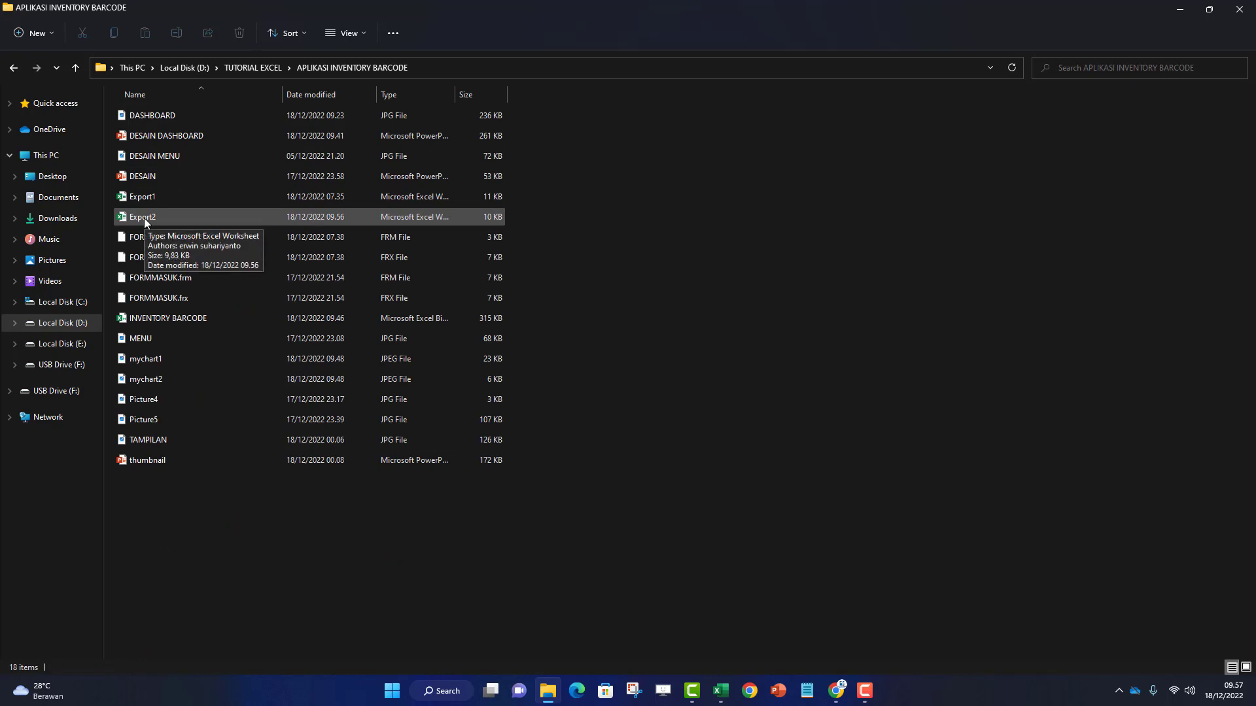
pyautogui.click(144, 217)
# - Switch to Export2, auto-fit report columns A to H, and narrow column A
pyautogui.hotkey('alt', 'Tab')
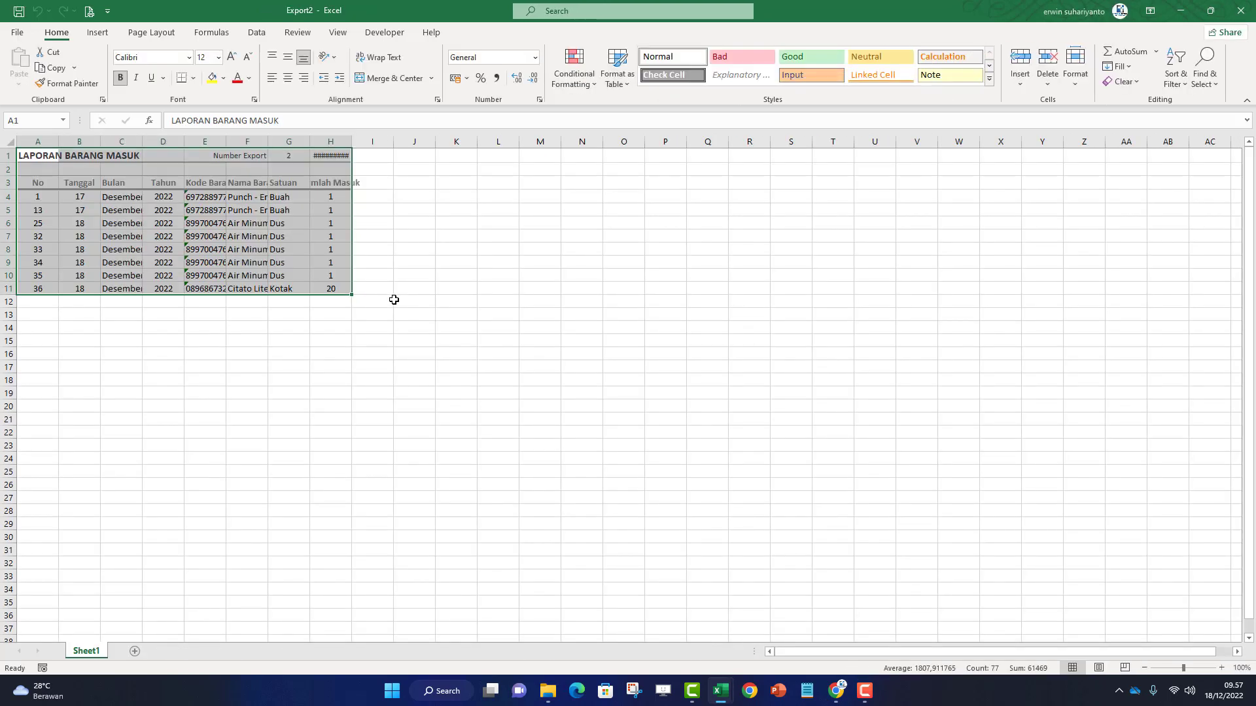
pyautogui.moveTo(41, 143); pyautogui.dragTo(62, 147)
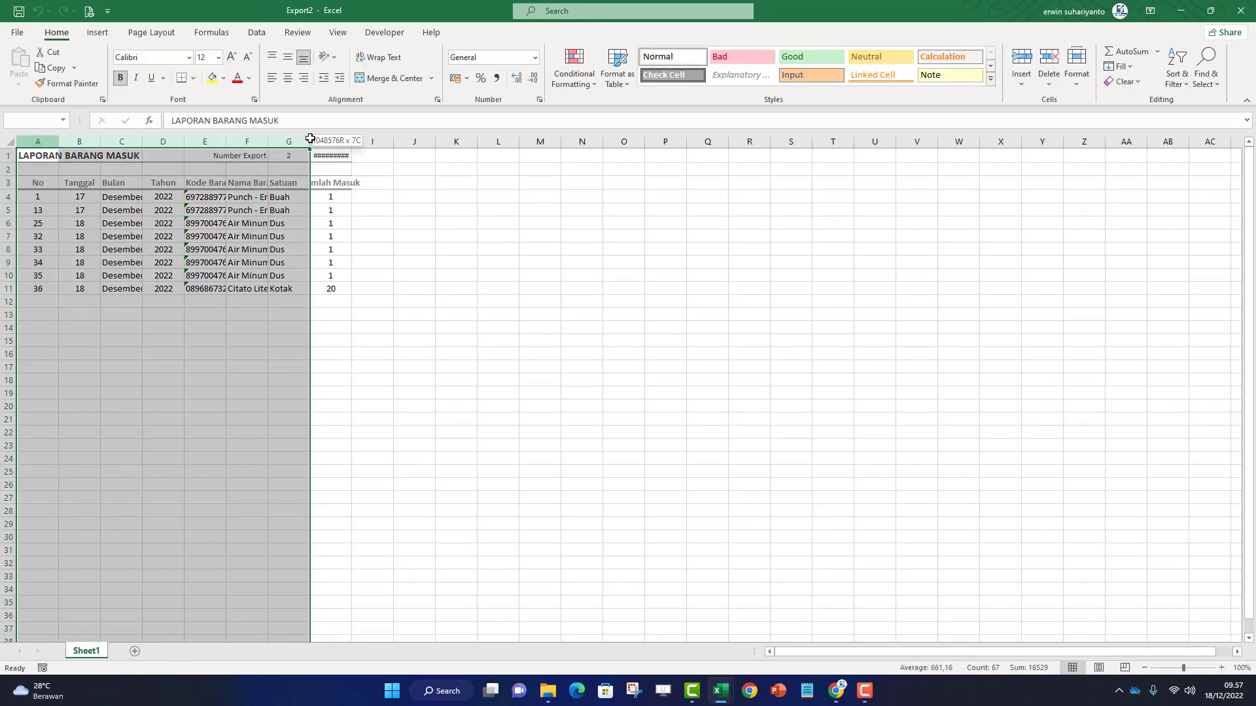
pyautogui.moveTo(310, 138); pyautogui.dragTo(335, 138)
pyautogui.doubleClick(351, 142)
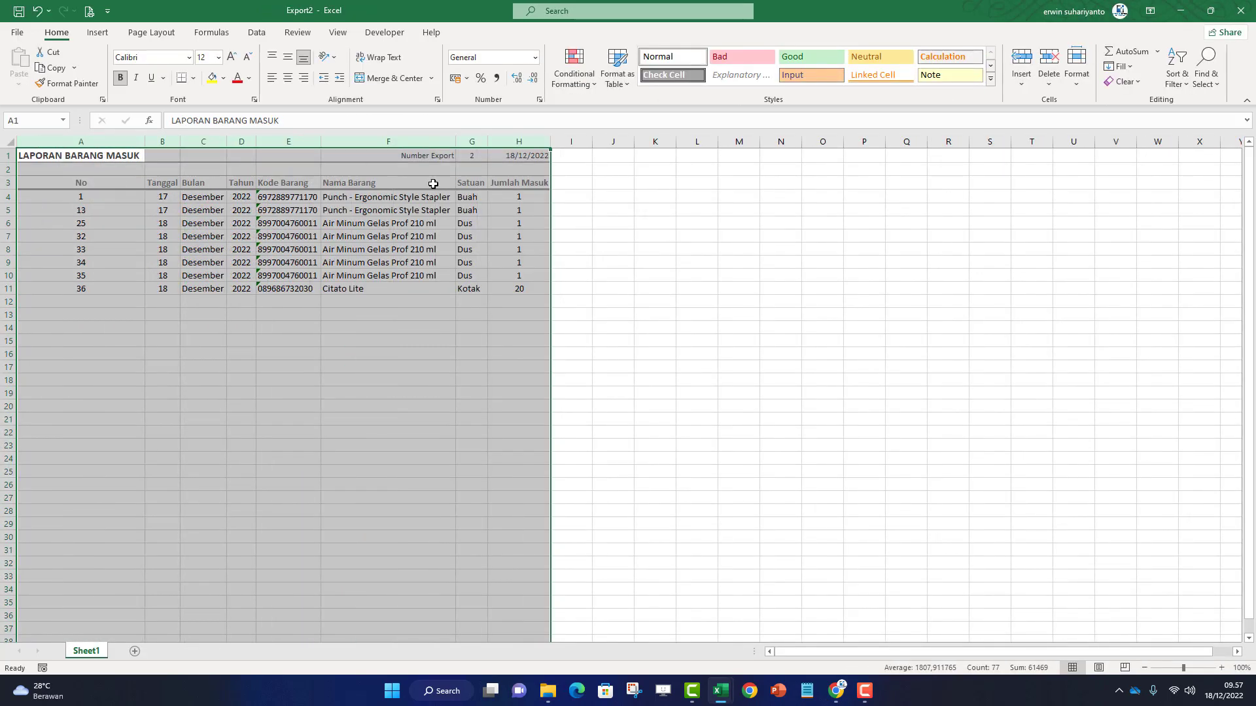
pyautogui.click(571, 196)
pyautogui.moveTo(149, 143); pyautogui.dragTo(44, 143)
# - Check the export date in H1 and product code in E10, then save and close Export2
pyautogui.click(413, 157)
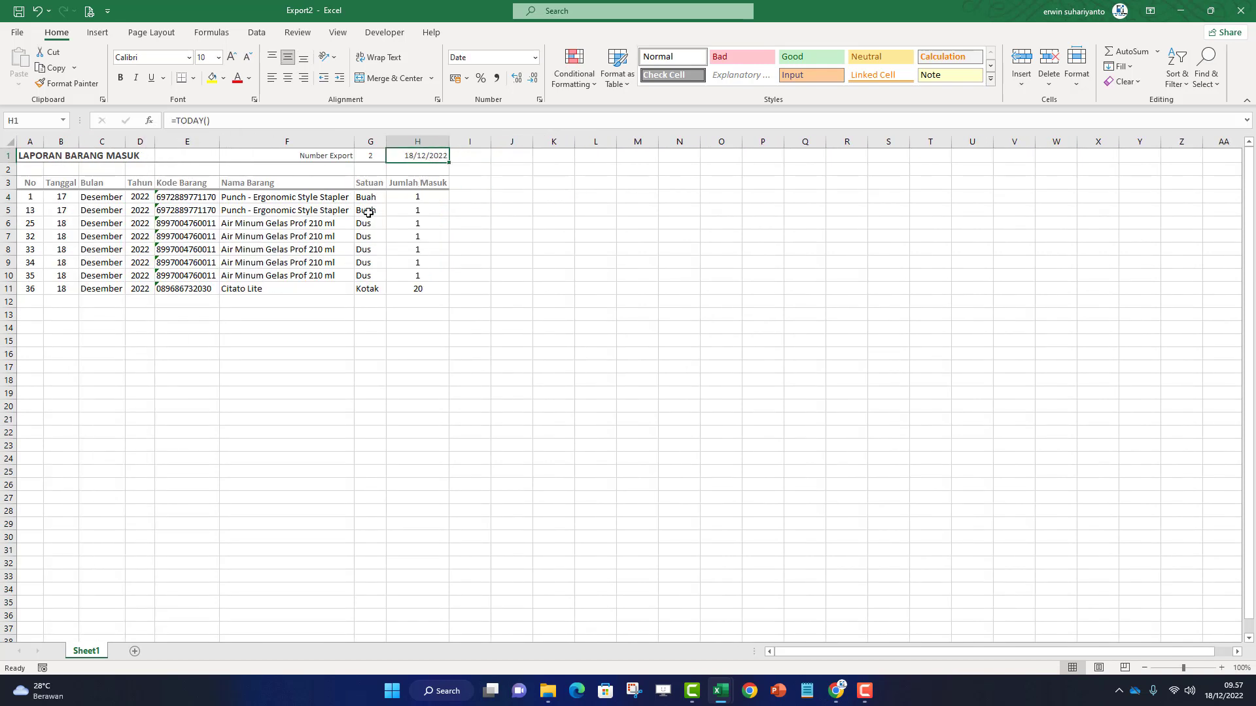
pyautogui.click(200, 275)
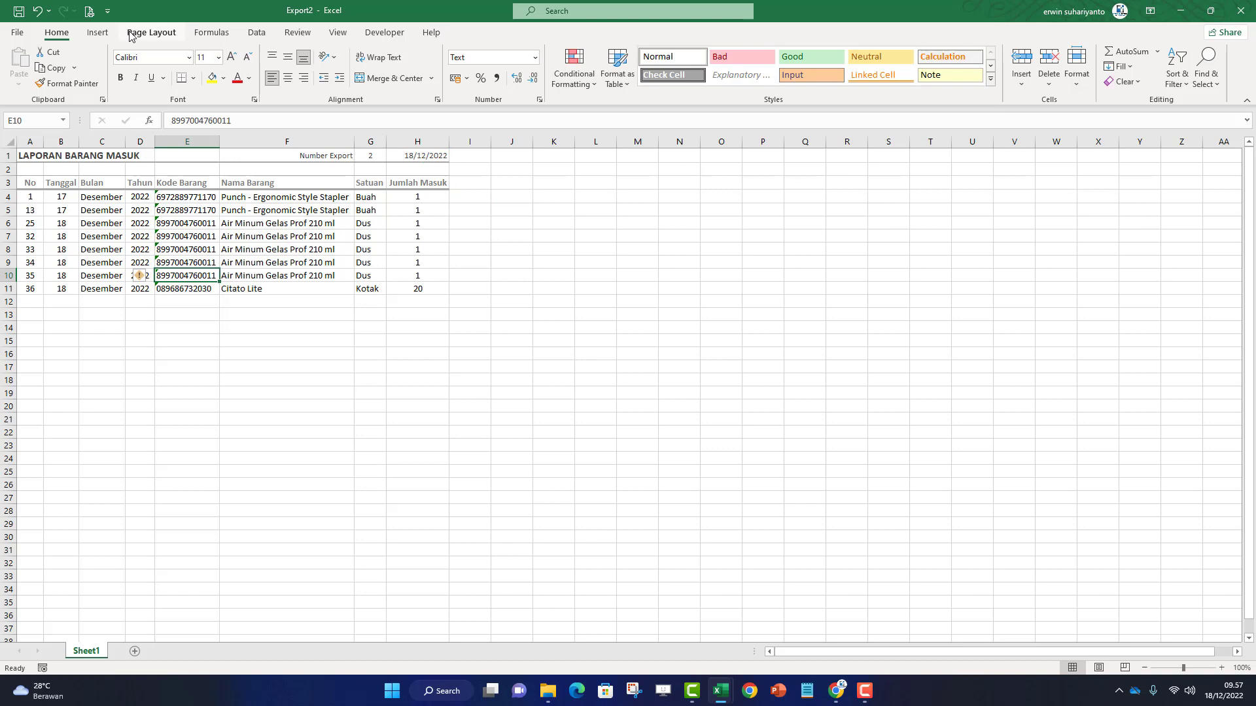
pyautogui.click(21, 14)
pyautogui.click(497, 235)
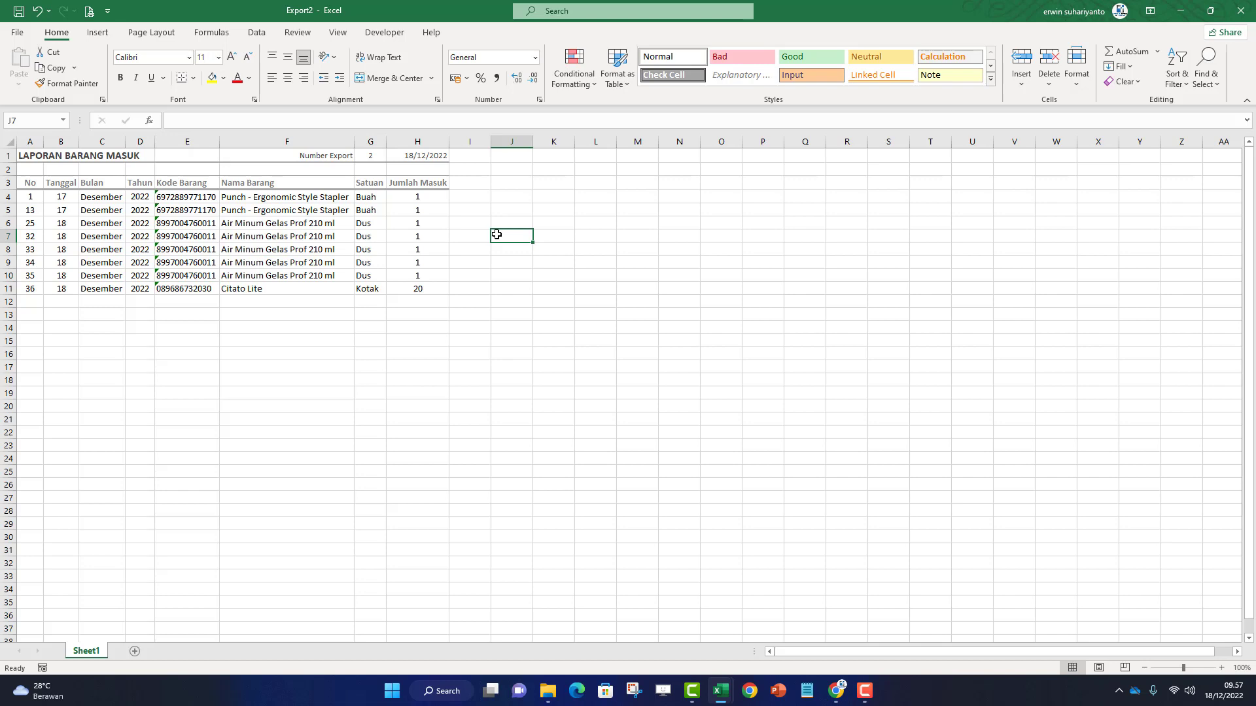
pyautogui.click(1241, 10)
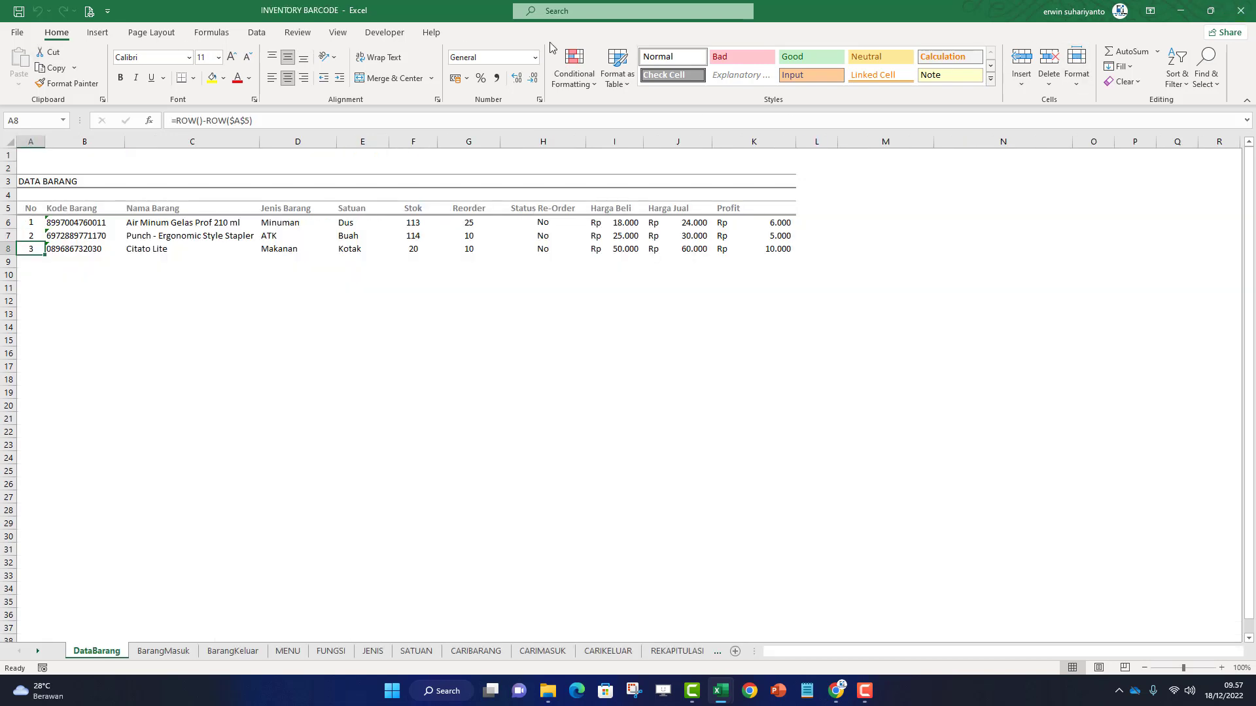
# - Close INVENTORY BARCODE saving changes, then reopen it from the Recent workbooks list
pyautogui.click(17, 32)
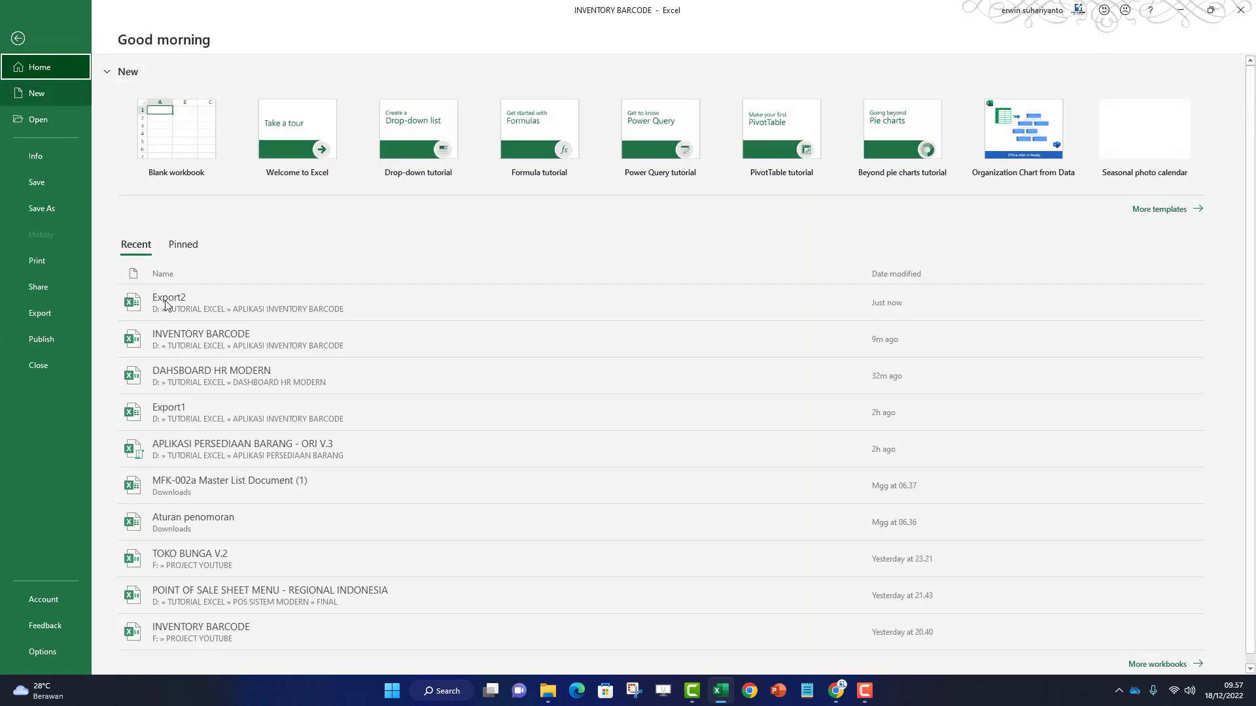
pyautogui.click(52, 367)
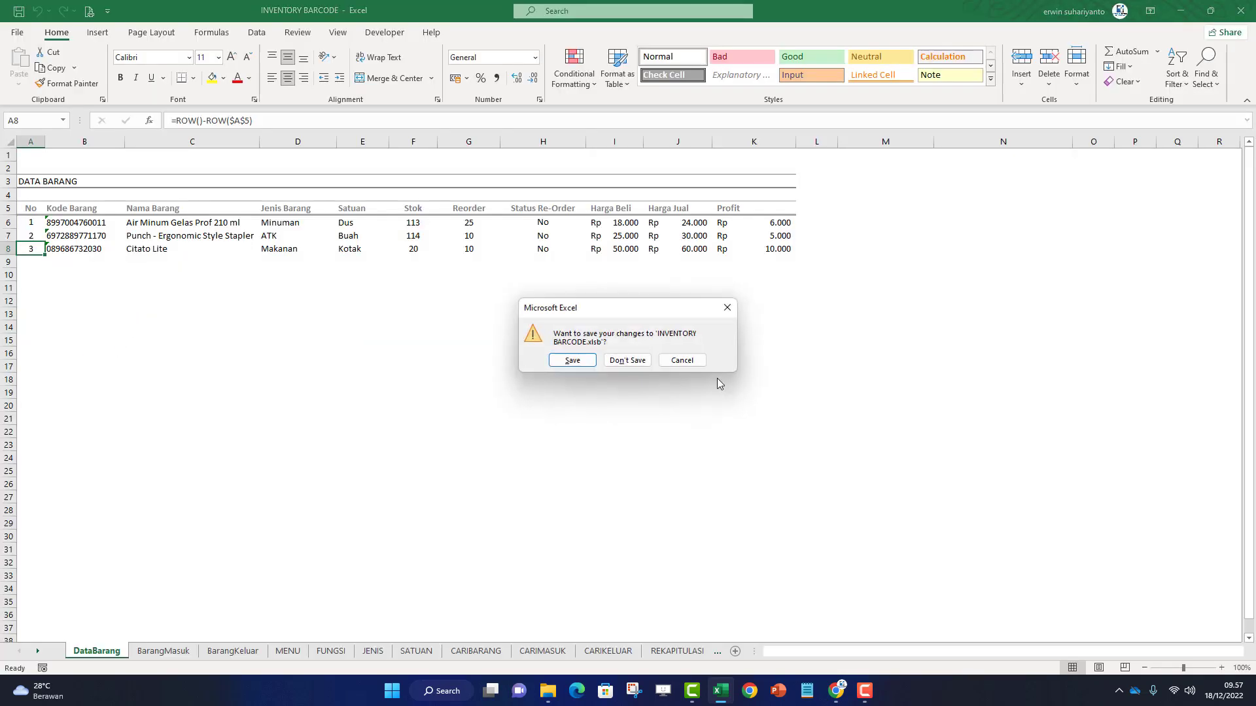
pyautogui.click(563, 364)
pyautogui.click(15, 35)
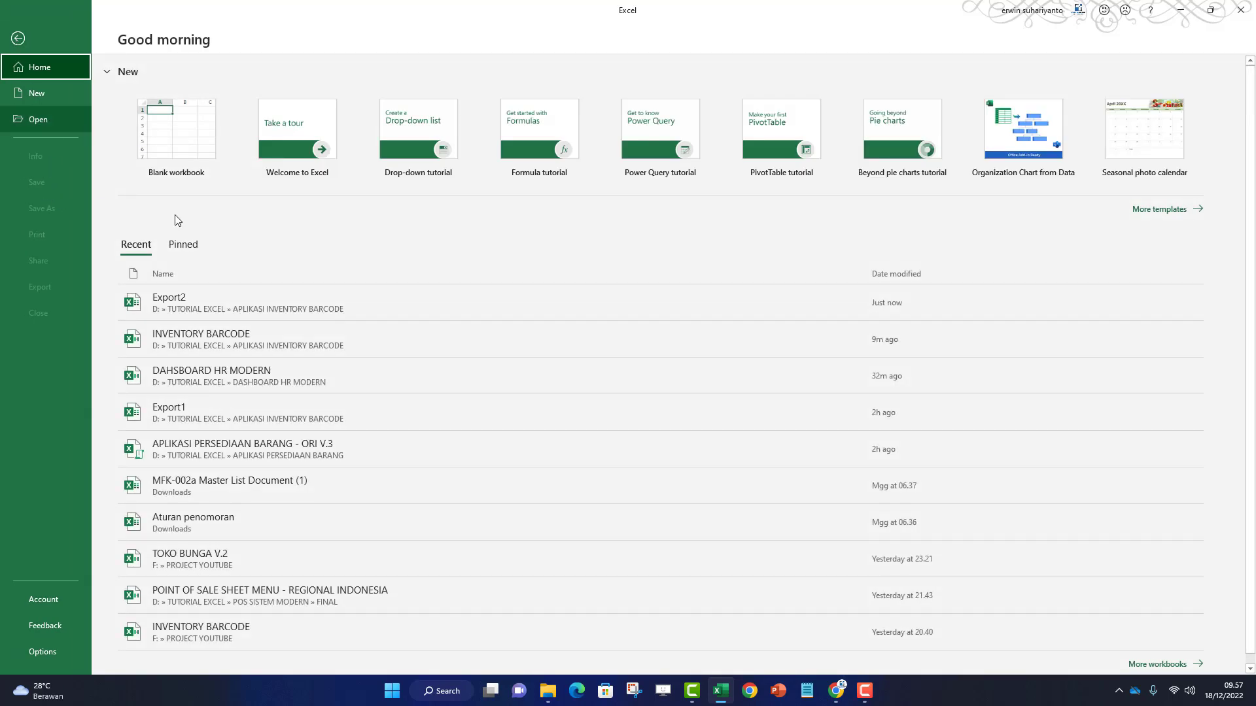
pyautogui.click(194, 328)
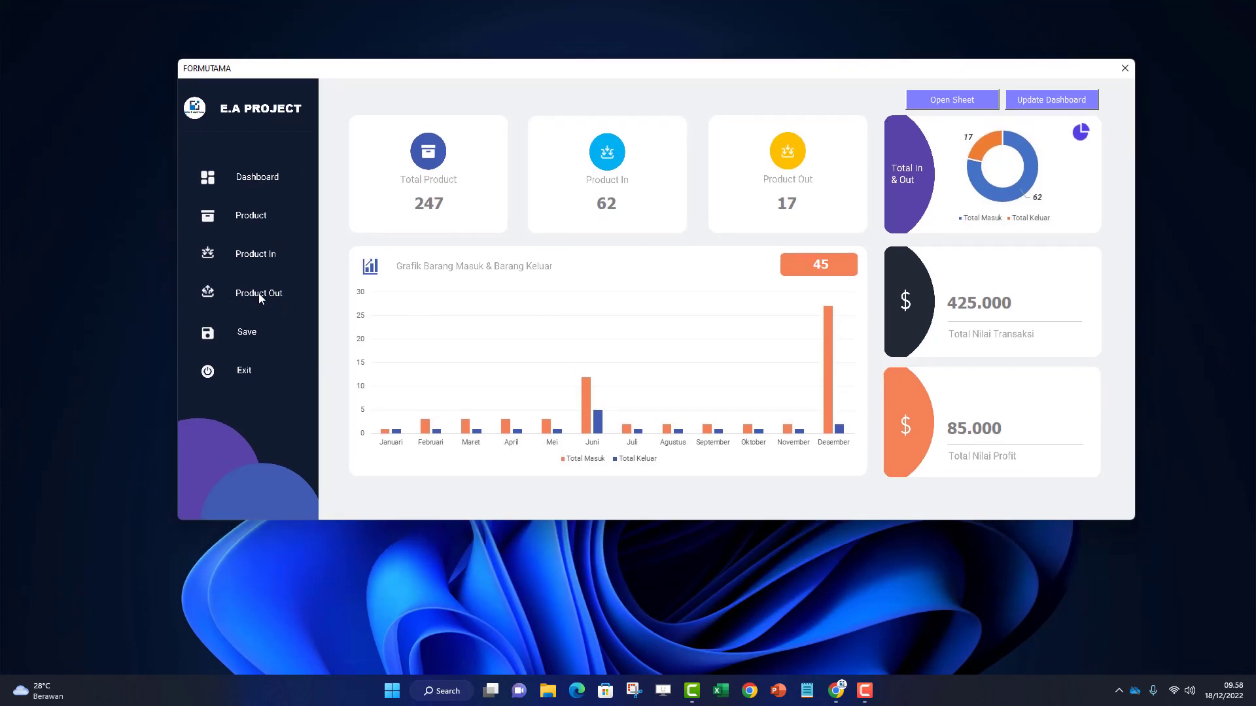
# - Show the Product list page, trying and repositioning the outgoing products form before closing it
pyautogui.click(258, 293)
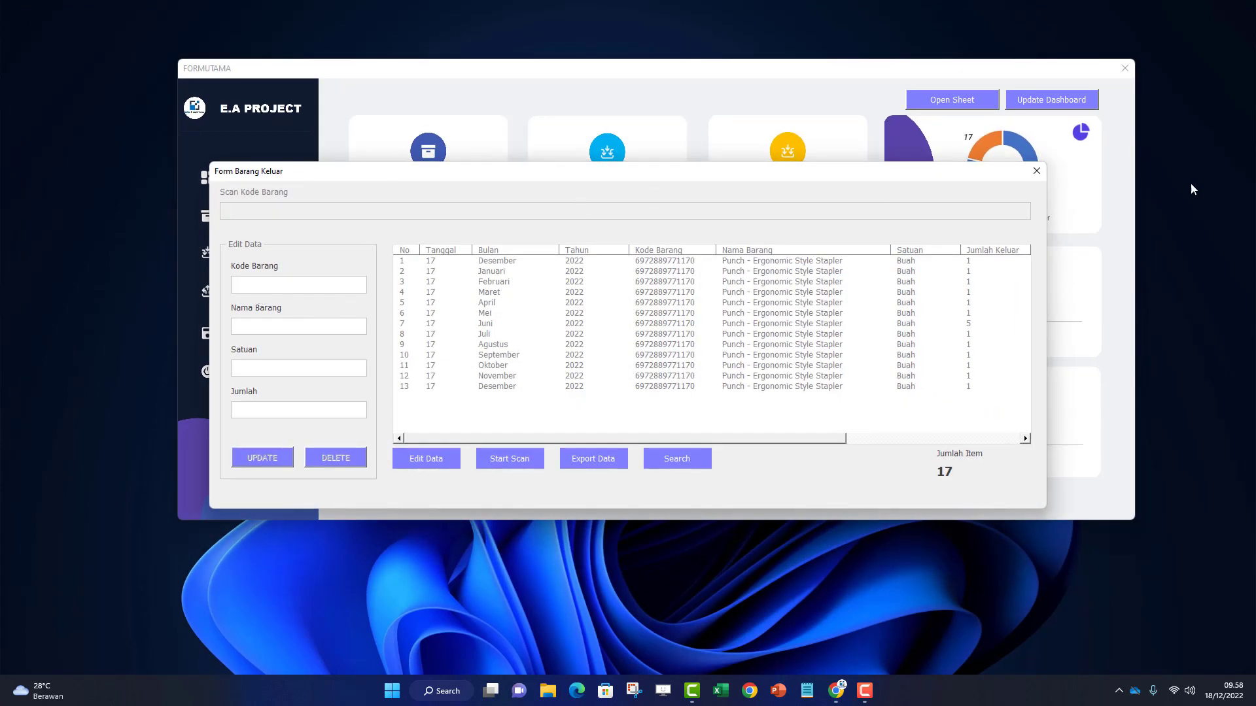
pyautogui.click(1036, 171)
pyautogui.click(252, 218)
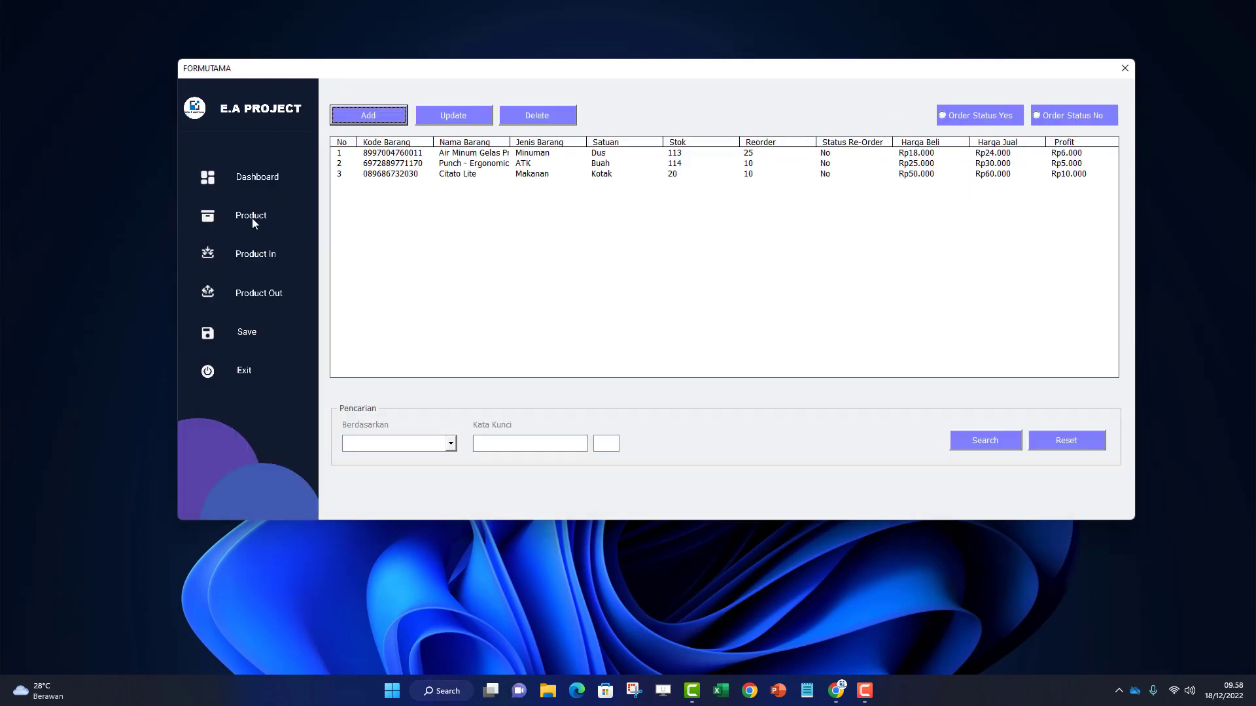
pyautogui.click(259, 295)
pyautogui.moveTo(615, 188); pyautogui.dragTo(768, 197)
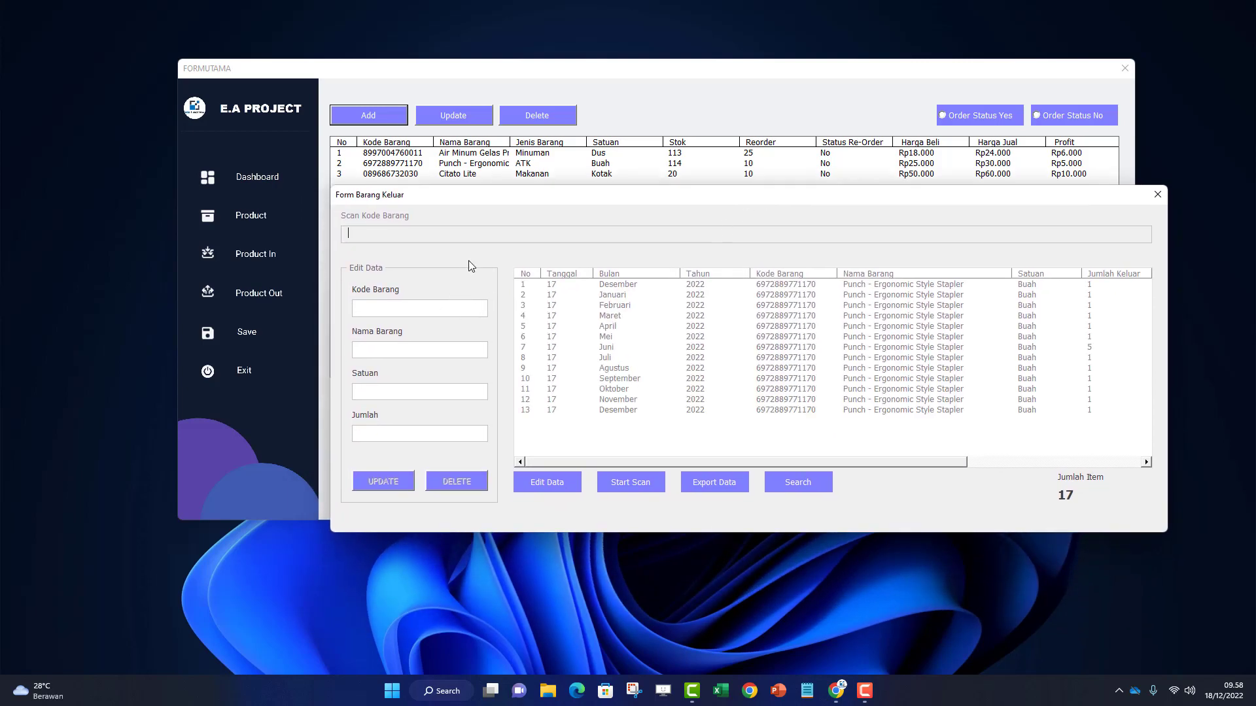
pyautogui.click(1157, 194)
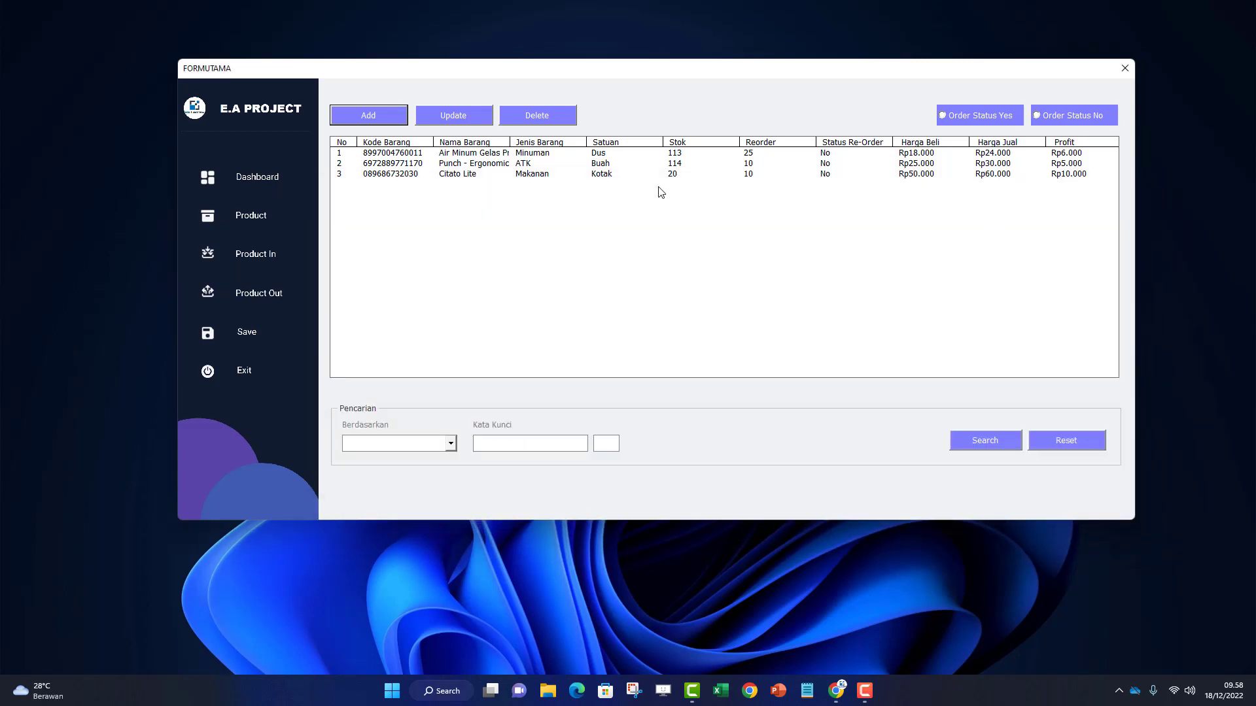
# - Select the Punch - Ergonomic Style Stapler and open the outgoing products form, moved down-right
pyautogui.click(467, 166)
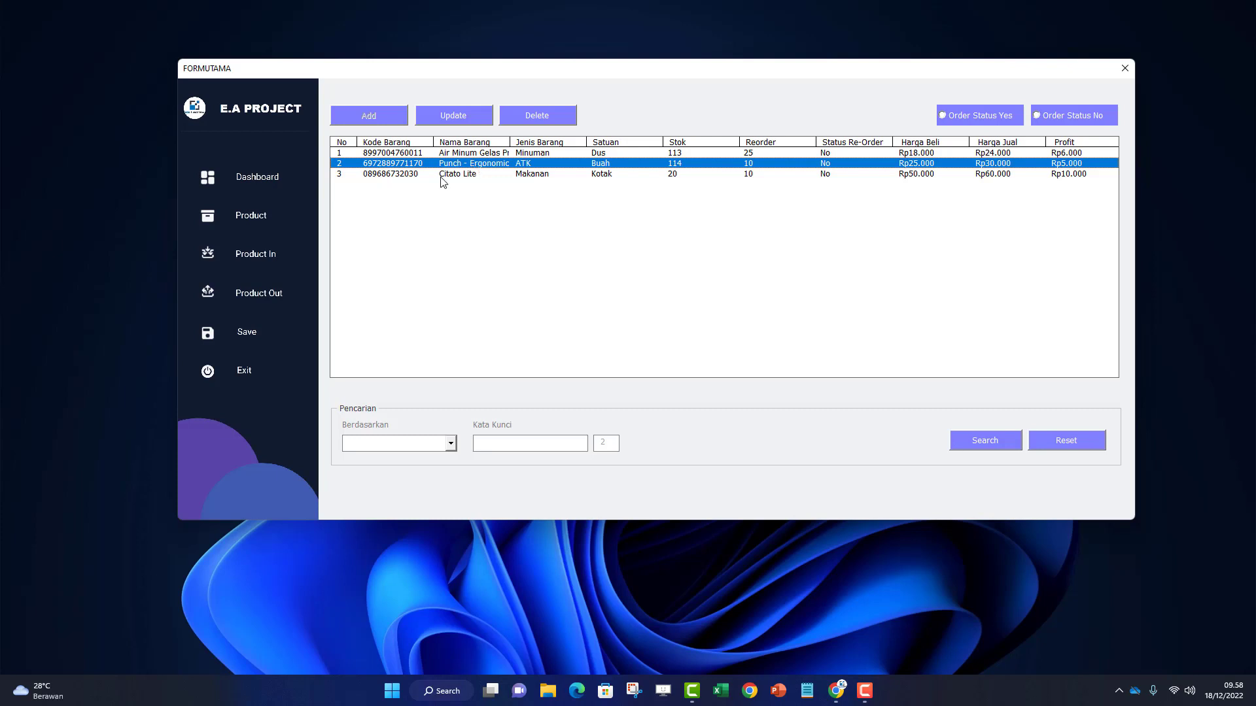
pyautogui.click(264, 295)
pyautogui.moveTo(559, 179); pyautogui.dragTo(636, 207)
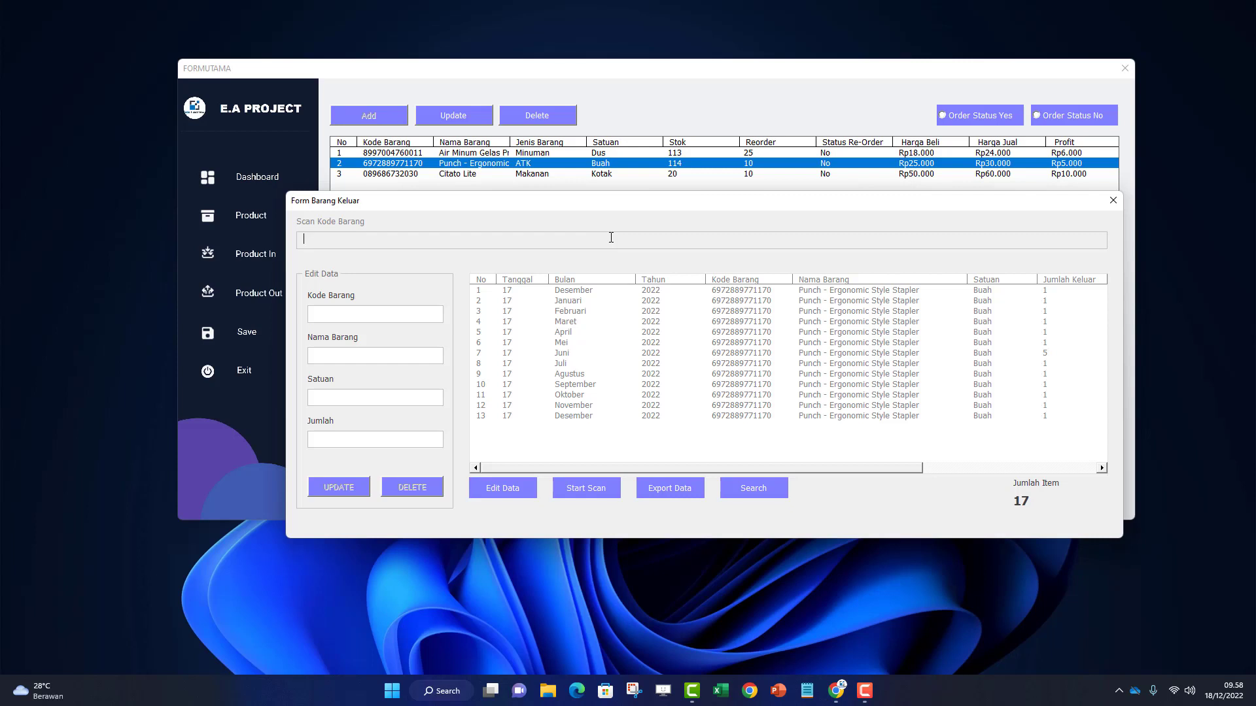
pyautogui.write('6972889771170')
pyautogui.press('Return')
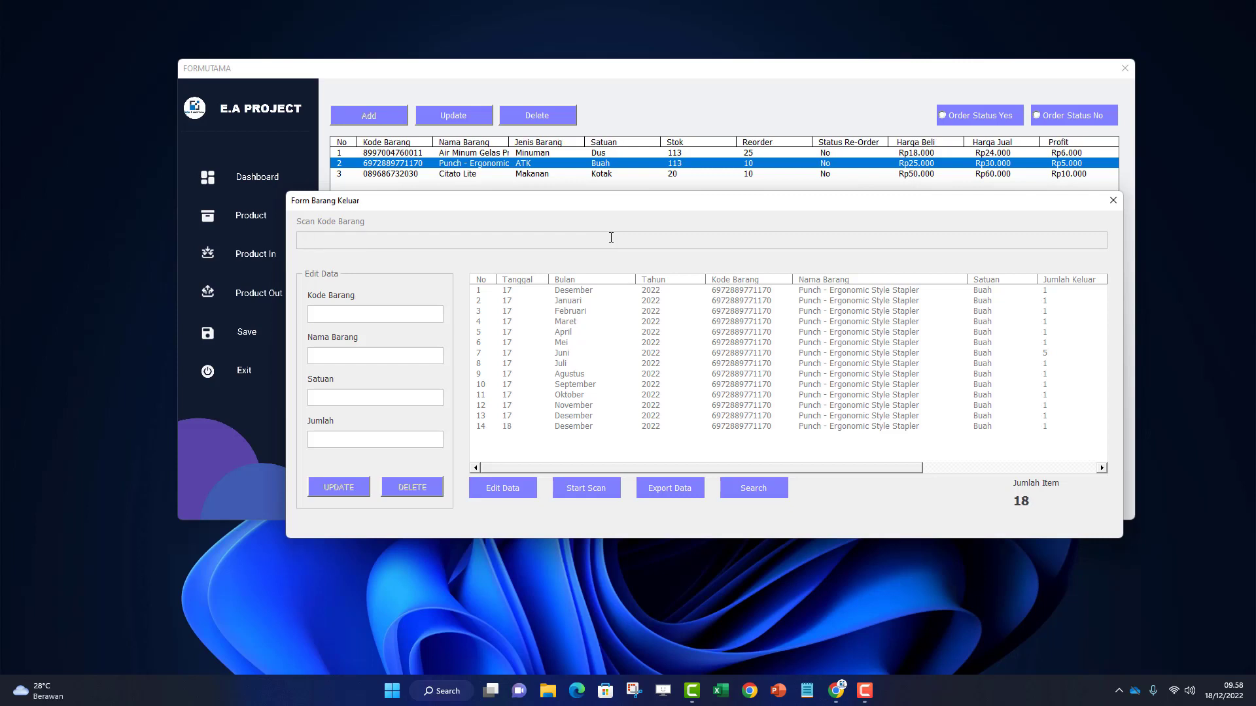
pyautogui.write('6972889771170')
pyautogui.press('Return')
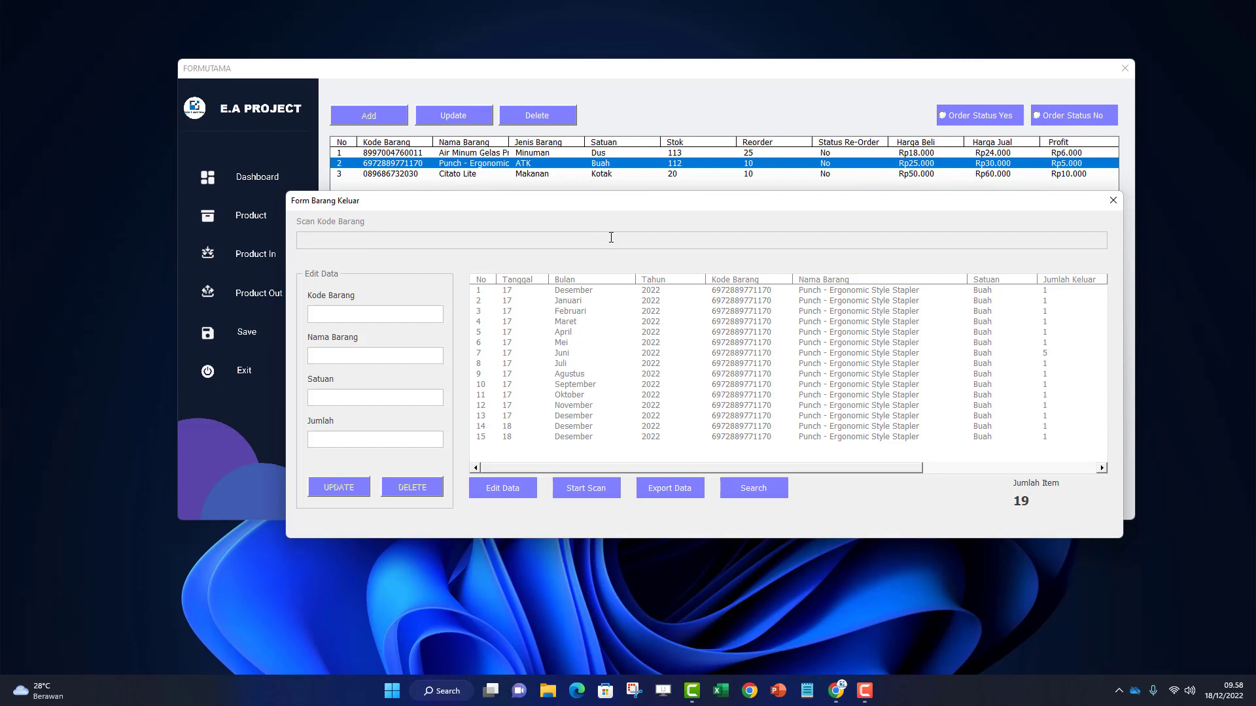
pyautogui.write('6972889771170')
pyautogui.press('Return')
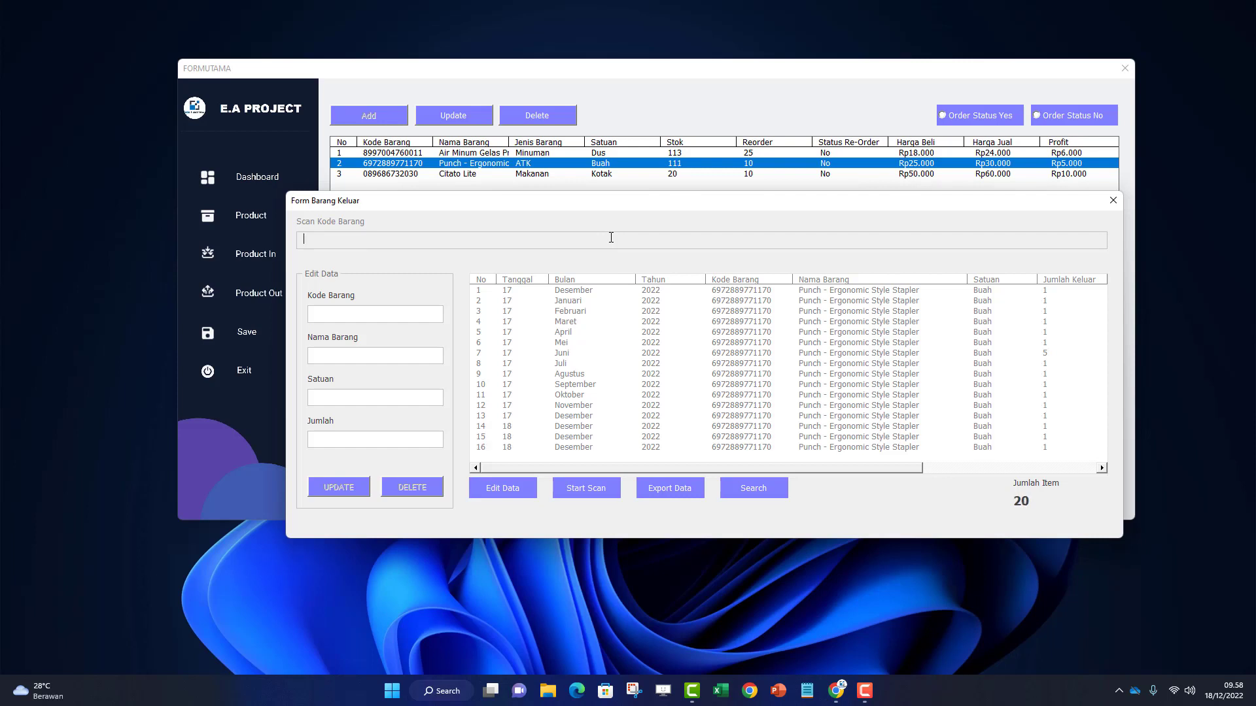
pyautogui.write('6972889771170')
pyautogui.press('Return')
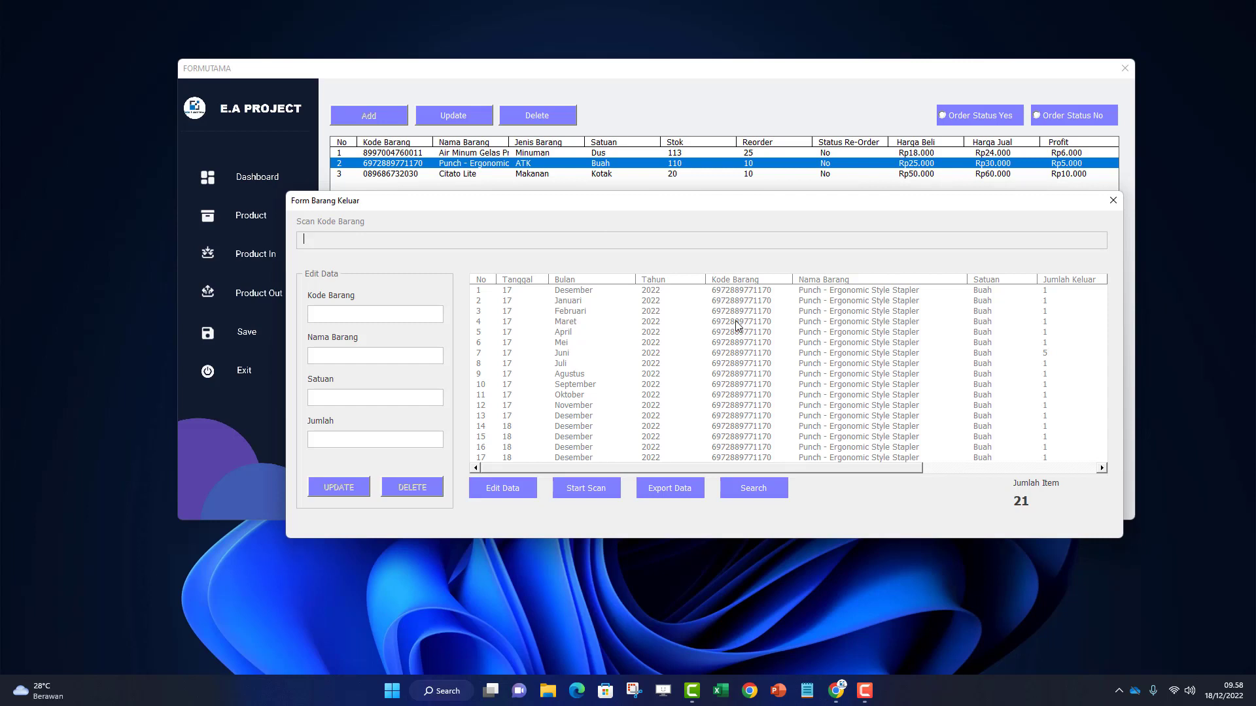
# - Scroll through the outgoing records, uncover the product list, and select record 15 dated 18 Desember
pyautogui.click(511, 488)
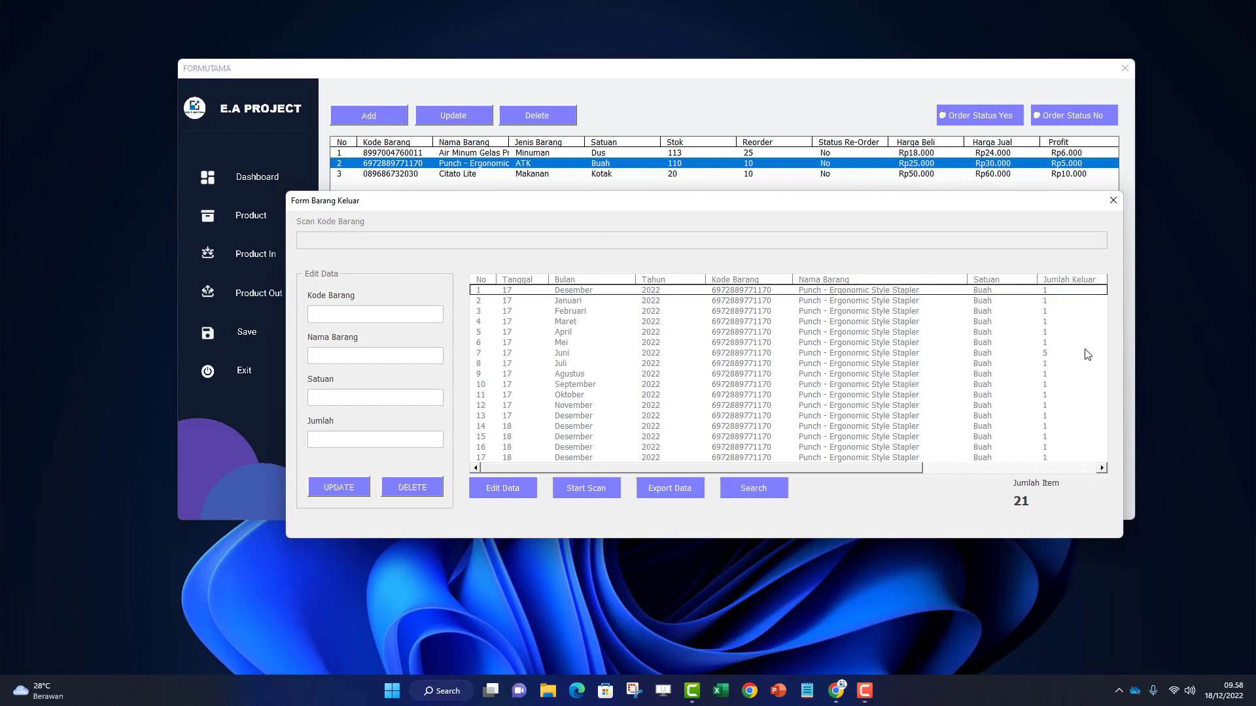
pyautogui.moveTo(998, 218); pyautogui.dragTo(1006, 156)
pyautogui.moveTo(893, 410); pyautogui.dragTo(850, 412)
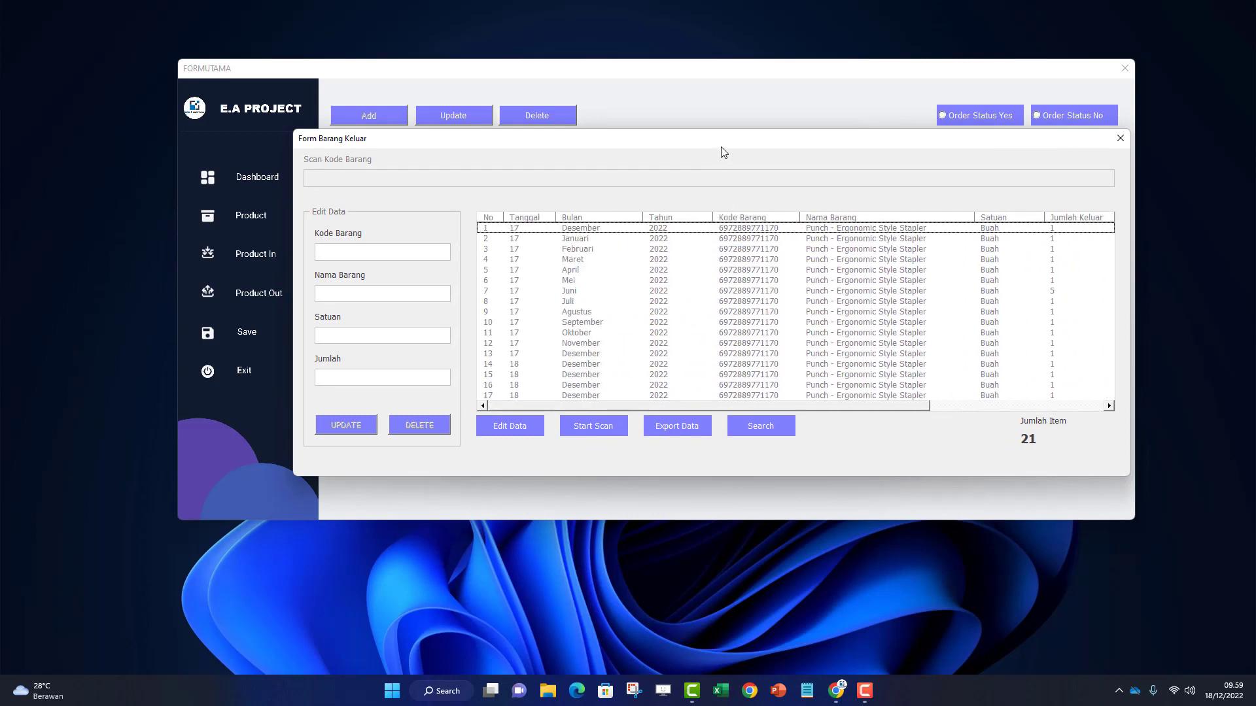
pyautogui.moveTo(721, 145); pyautogui.dragTo(751, 178)
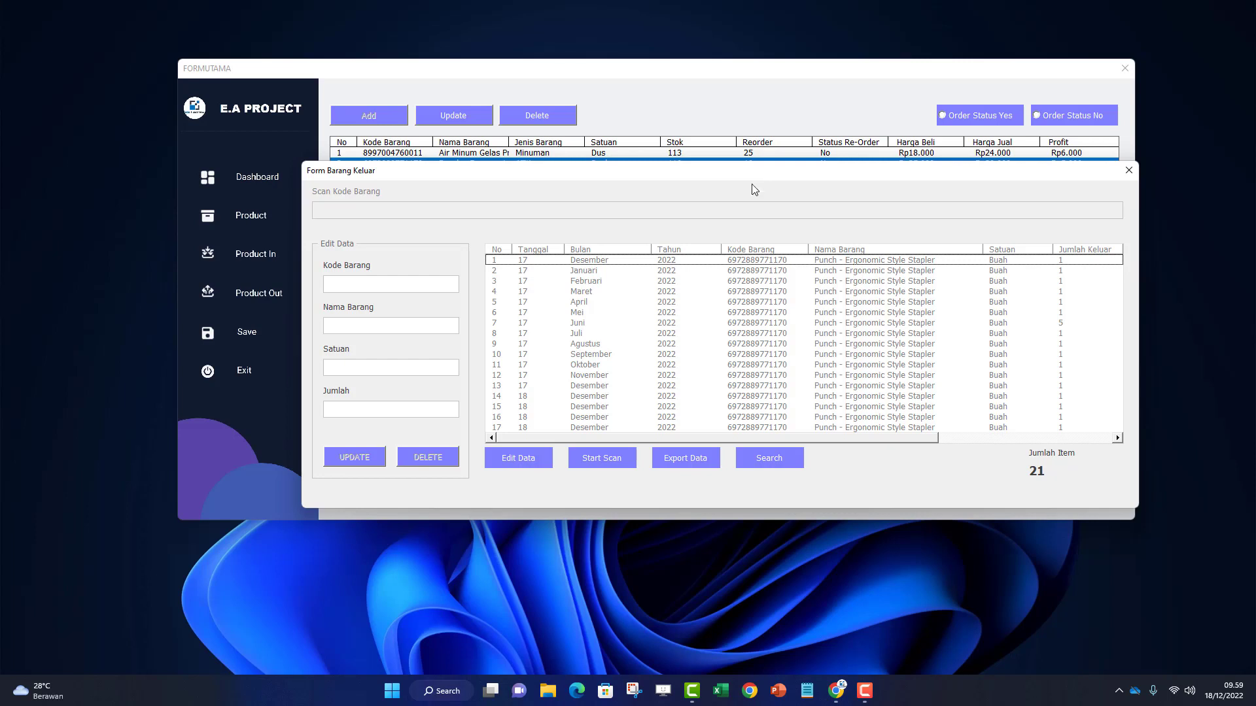
pyautogui.click(724, 409)
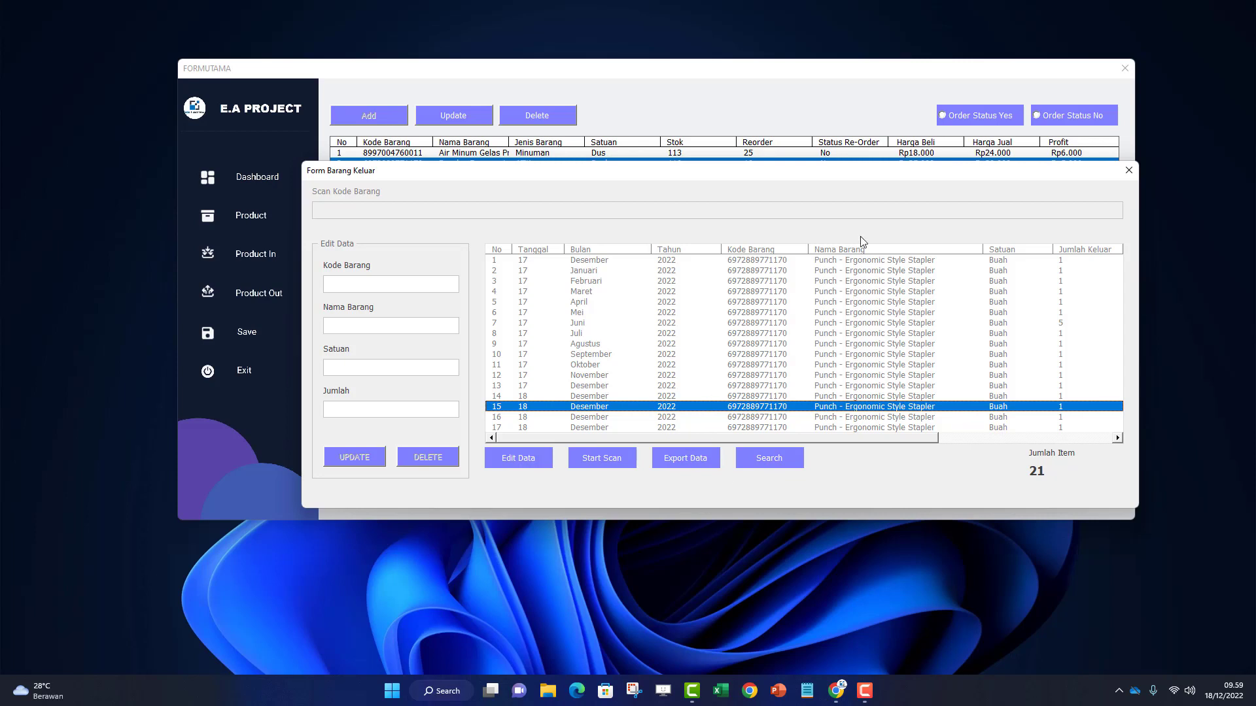
pyautogui.click(1127, 172)
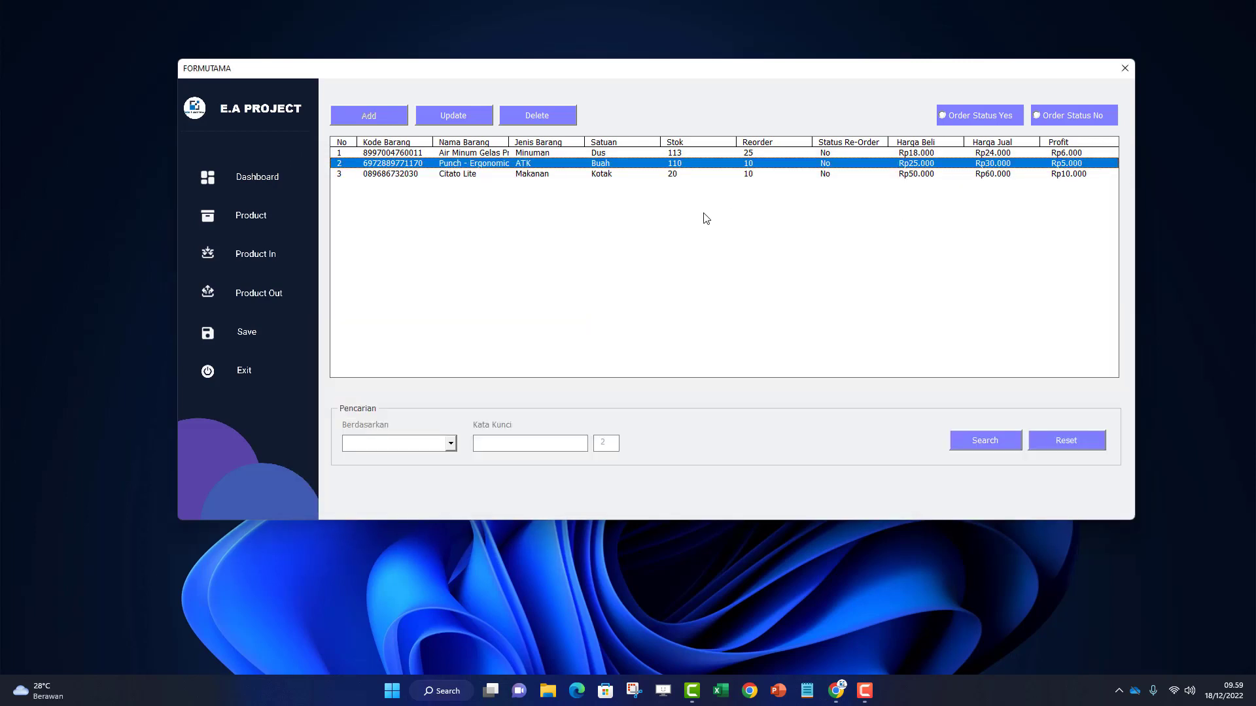
pyautogui.click(471, 120)
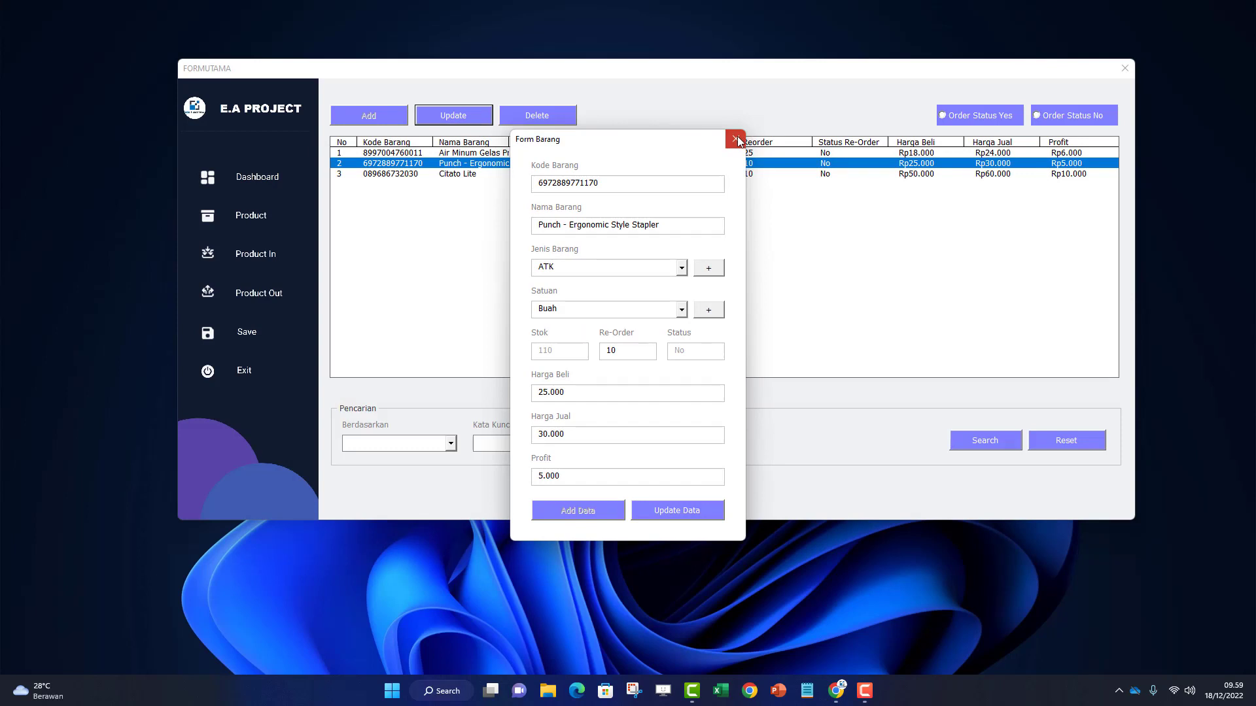
pyautogui.click(737, 139)
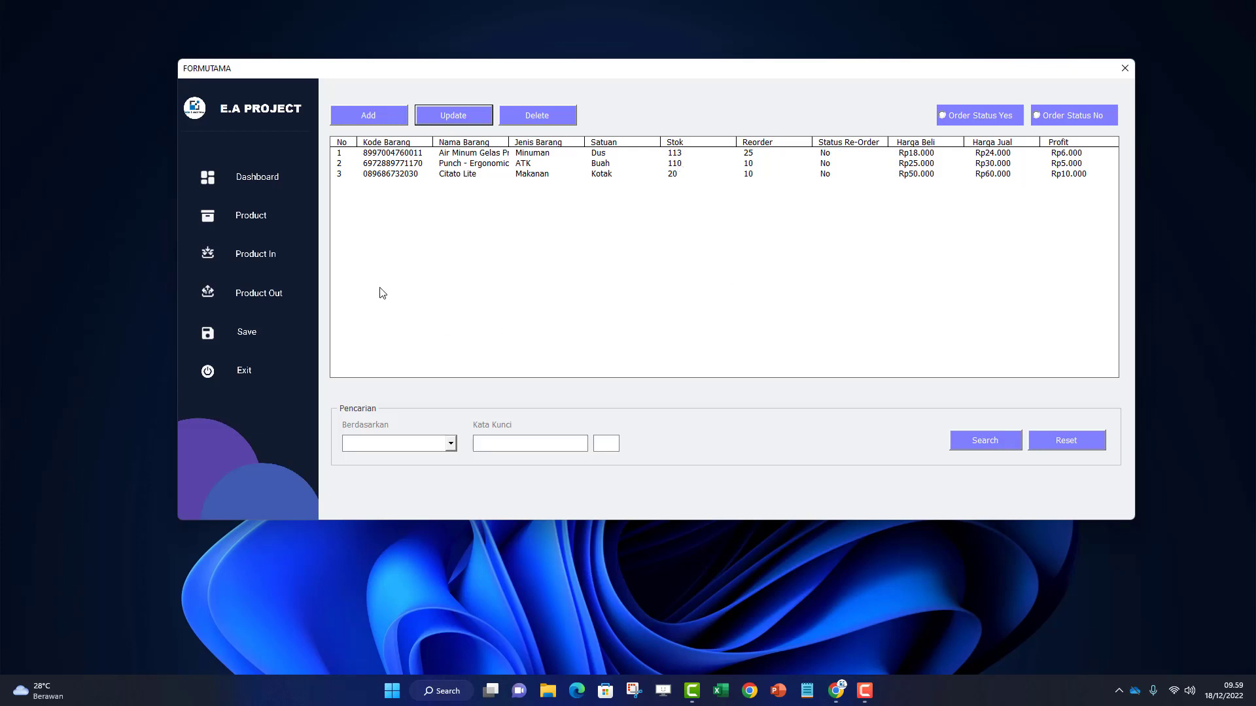
pyautogui.click(271, 296)
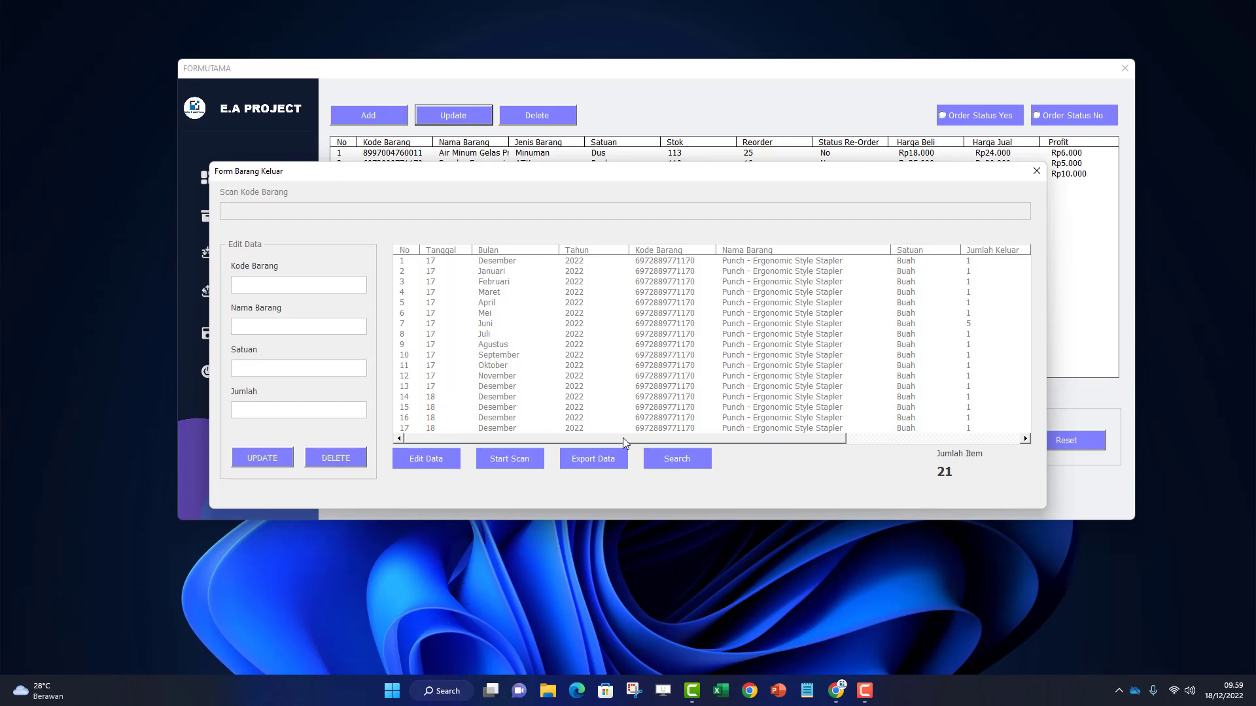
pyautogui.click(432, 464)
pyautogui.moveTo(489, 440); pyautogui.dragTo(802, 442)
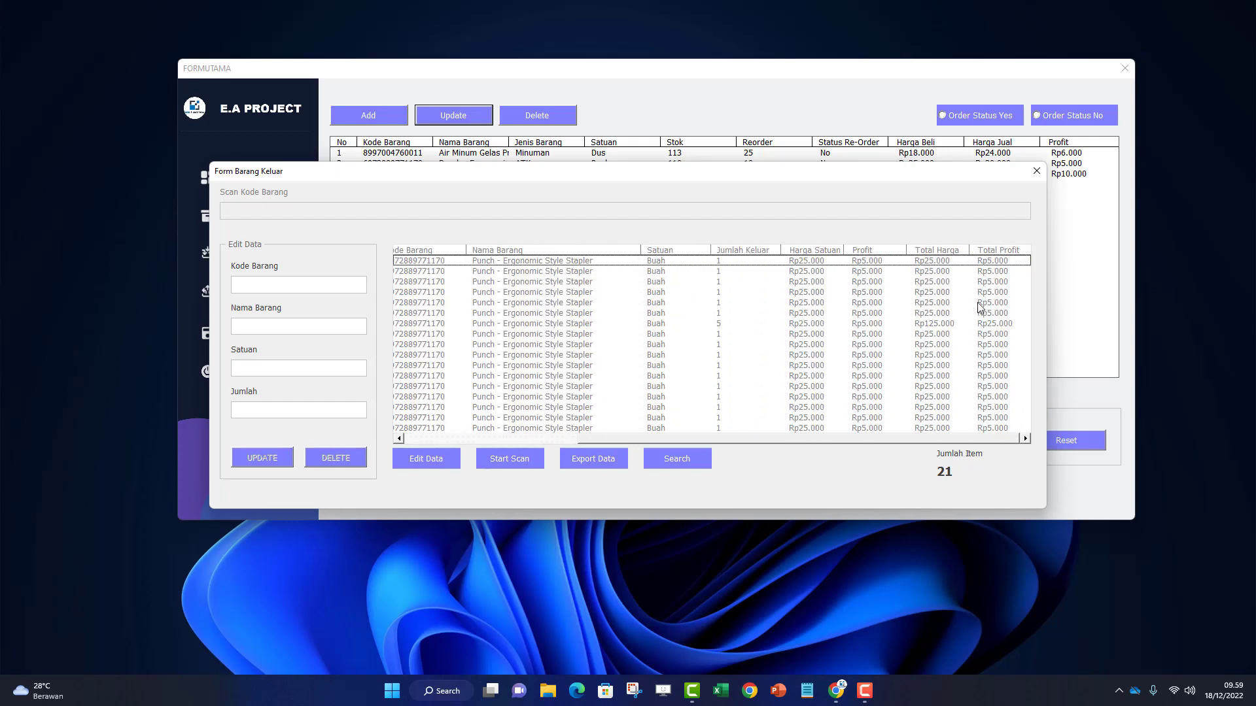
pyautogui.click(909, 395)
pyautogui.click(1036, 170)
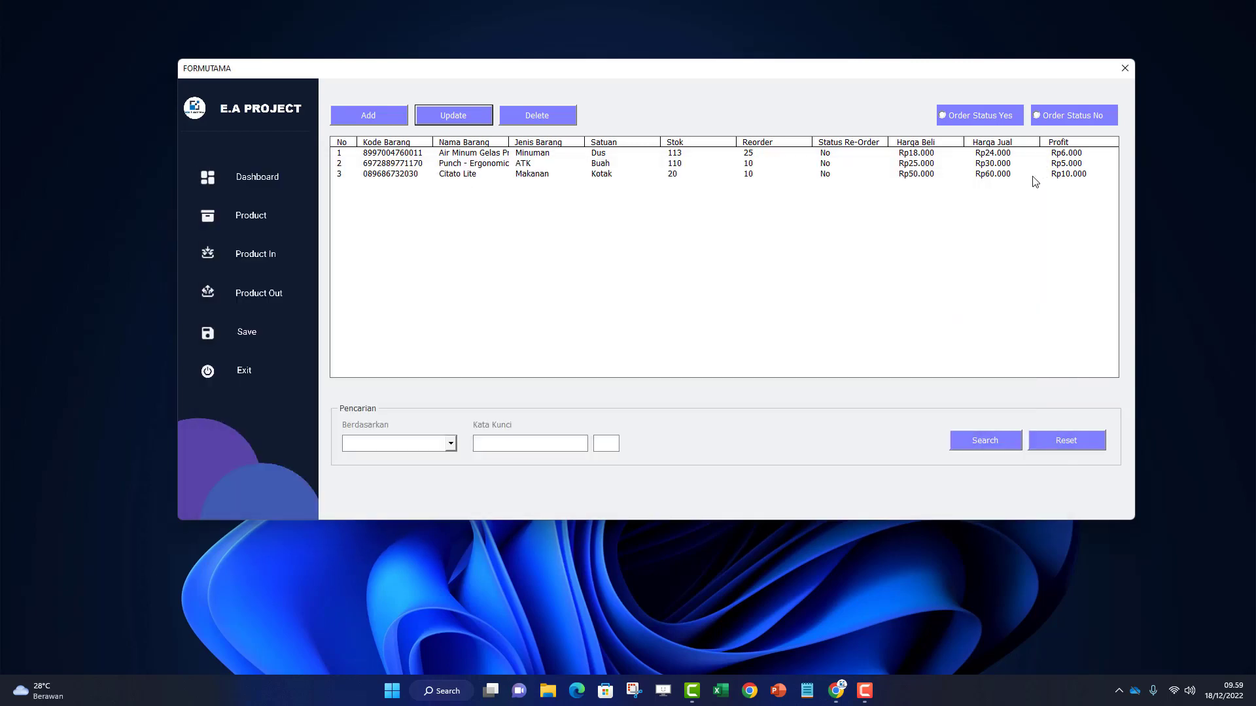
# - Update the dashboard to 243 products, 21 out, 525.000 transactions and 105.000 profit
pyautogui.click(259, 186)
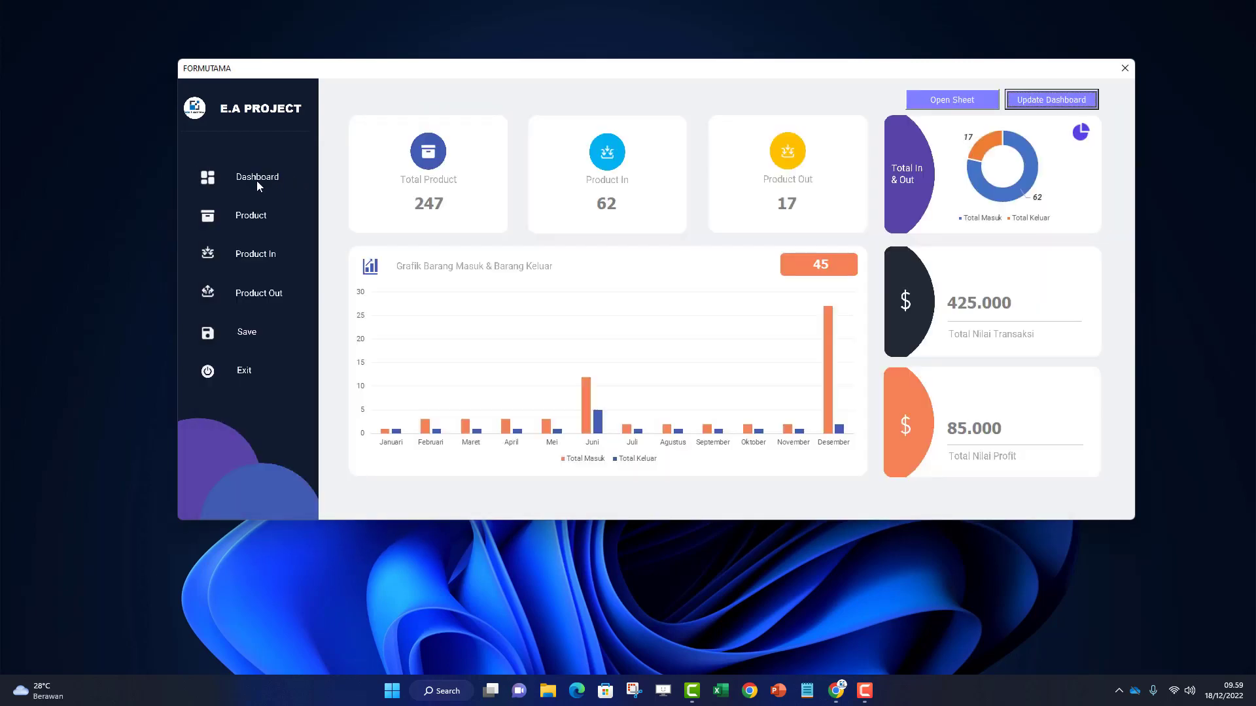
pyautogui.click(1062, 104)
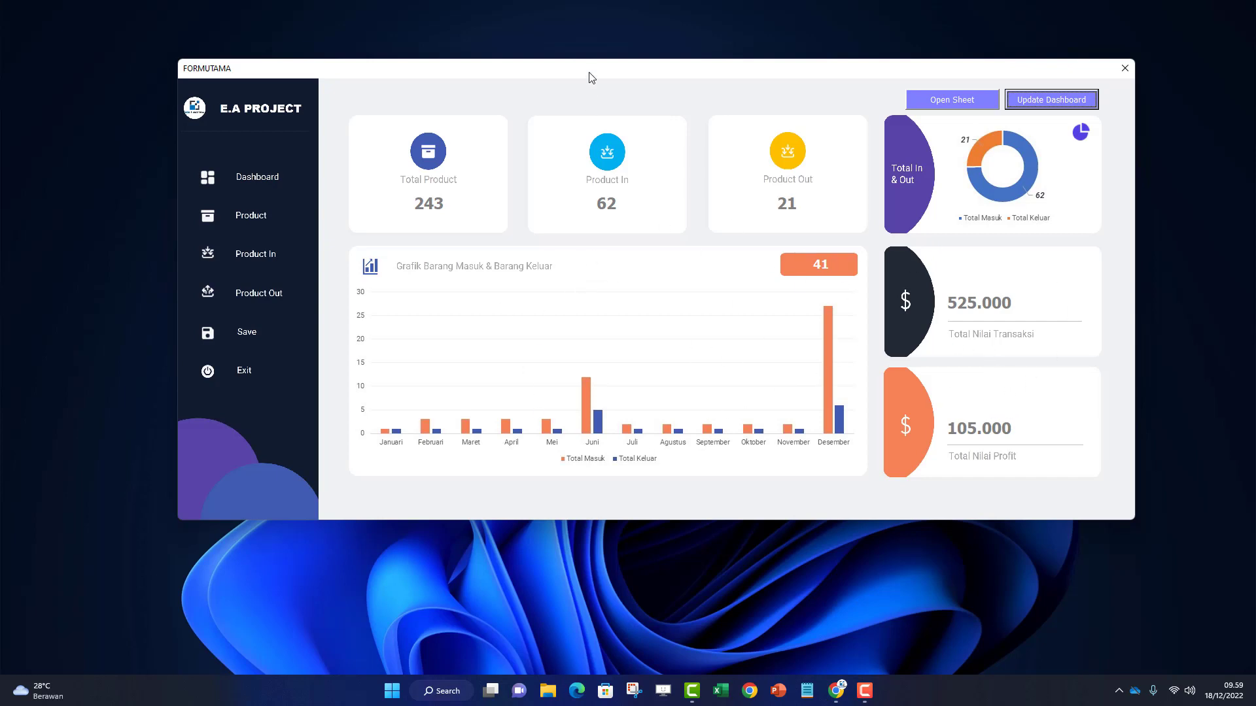
pyautogui.moveTo(589, 75); pyautogui.dragTo(575, 51)
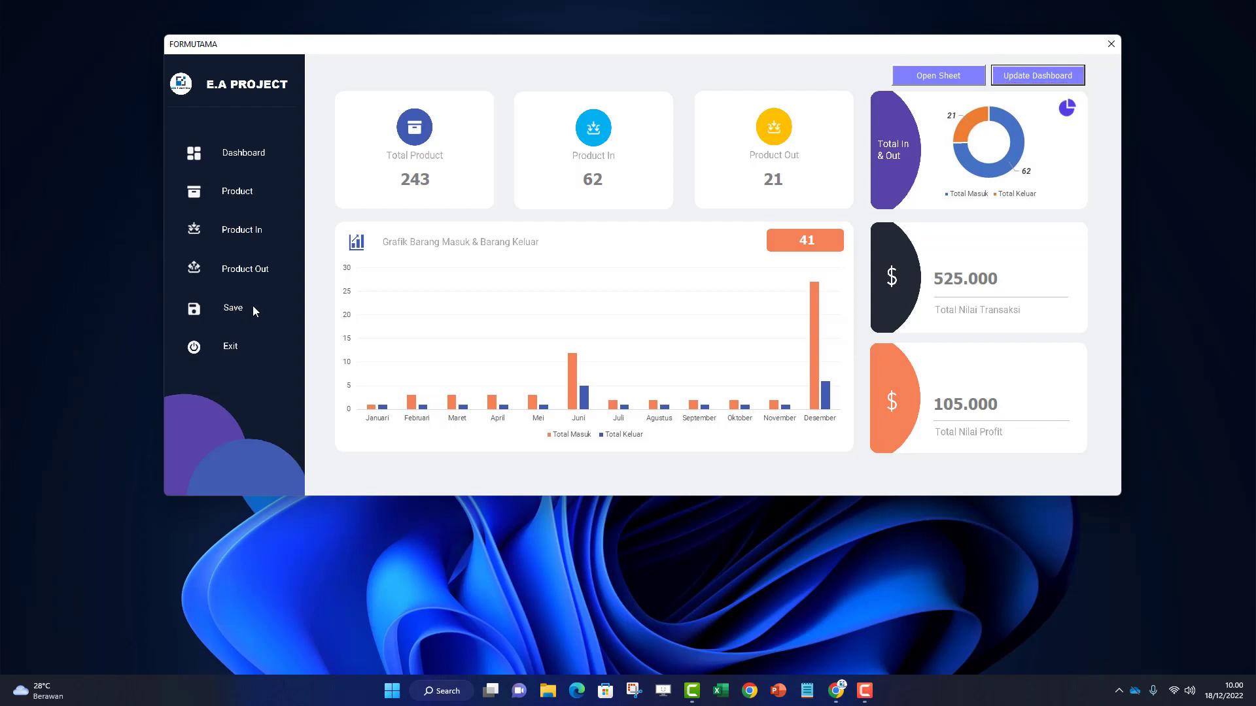
pyautogui.moveTo(622, 57)
pyautogui.mouseDown()
pyautogui.moveTo(621, 117)
pyautogui.moveTo(615, 79)
pyautogui.mouseUp()
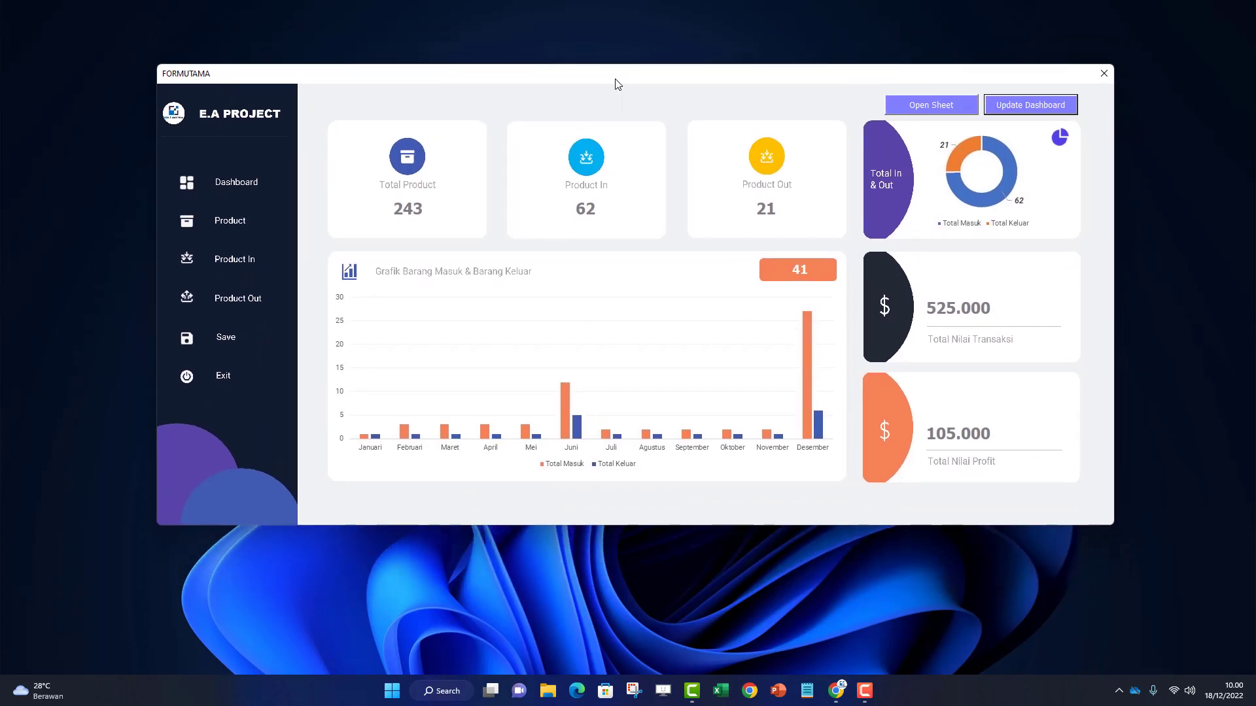